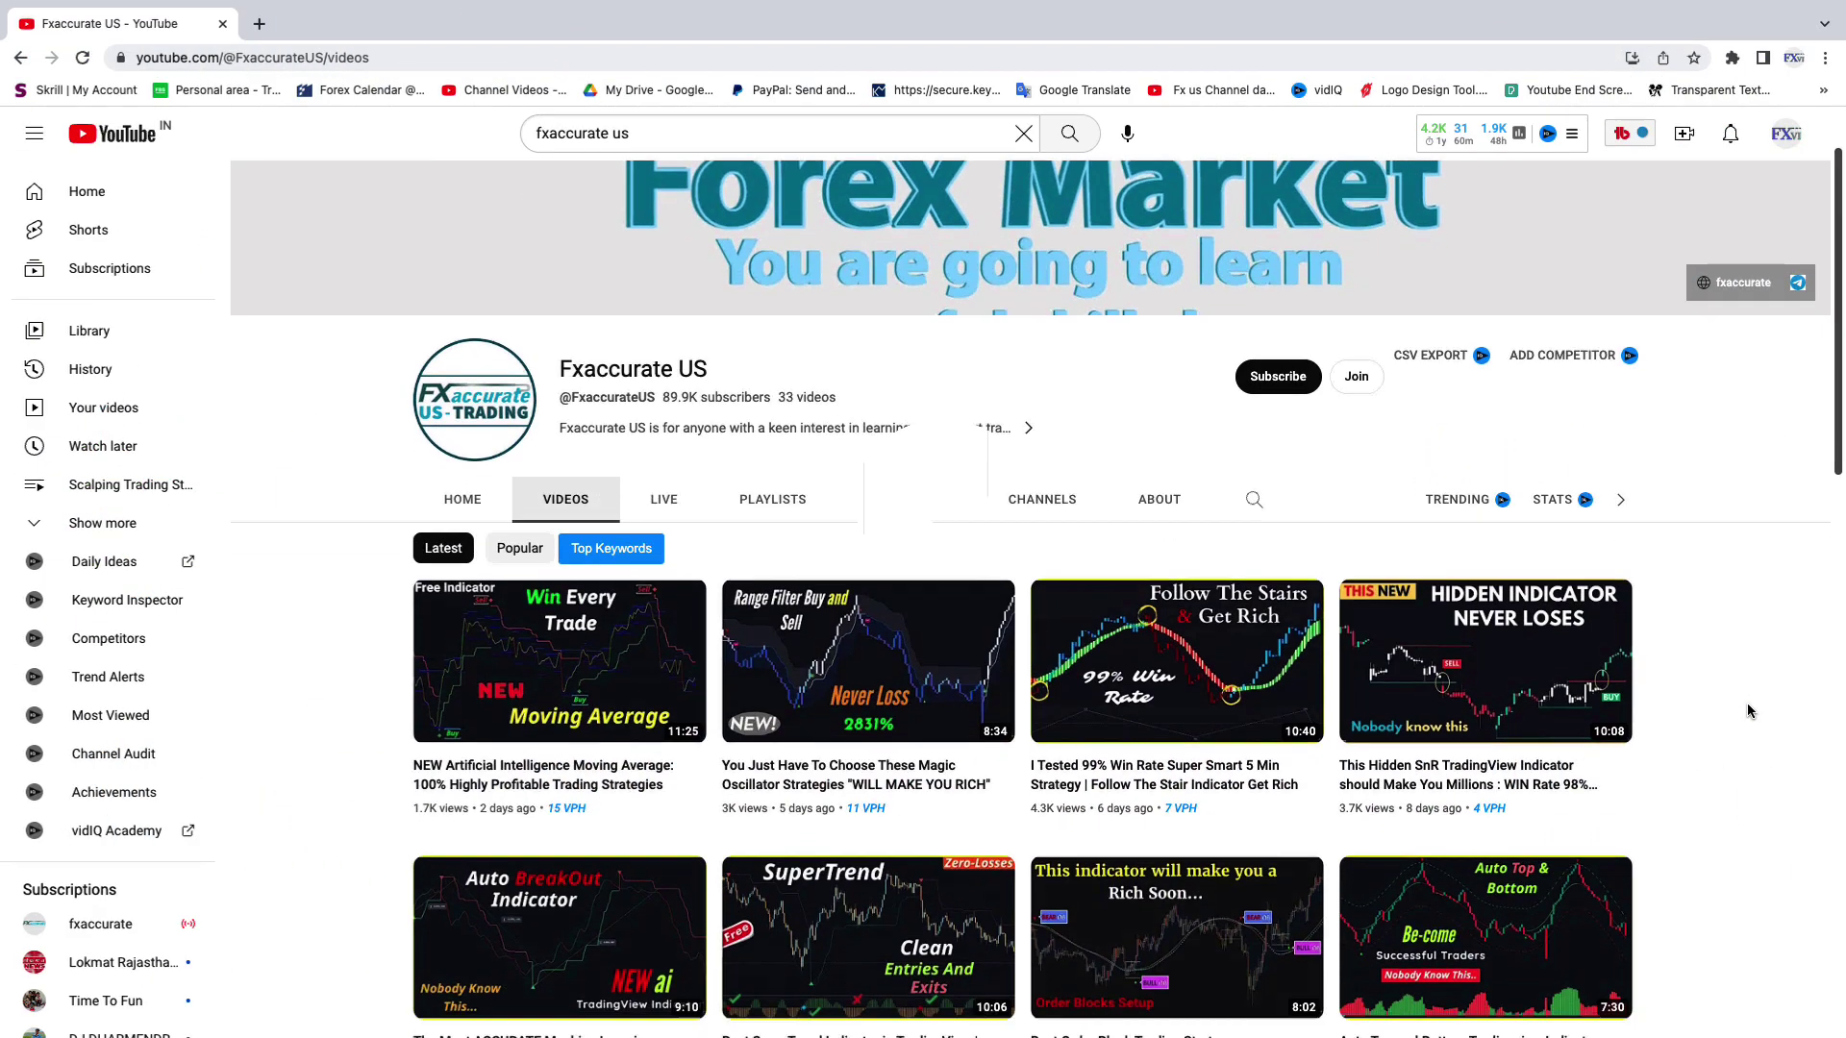
Step: Scroll the XAUUSD replay chart forward until a green buy signal prints on the newest candle
scroll(1750, 700, "down", 5)
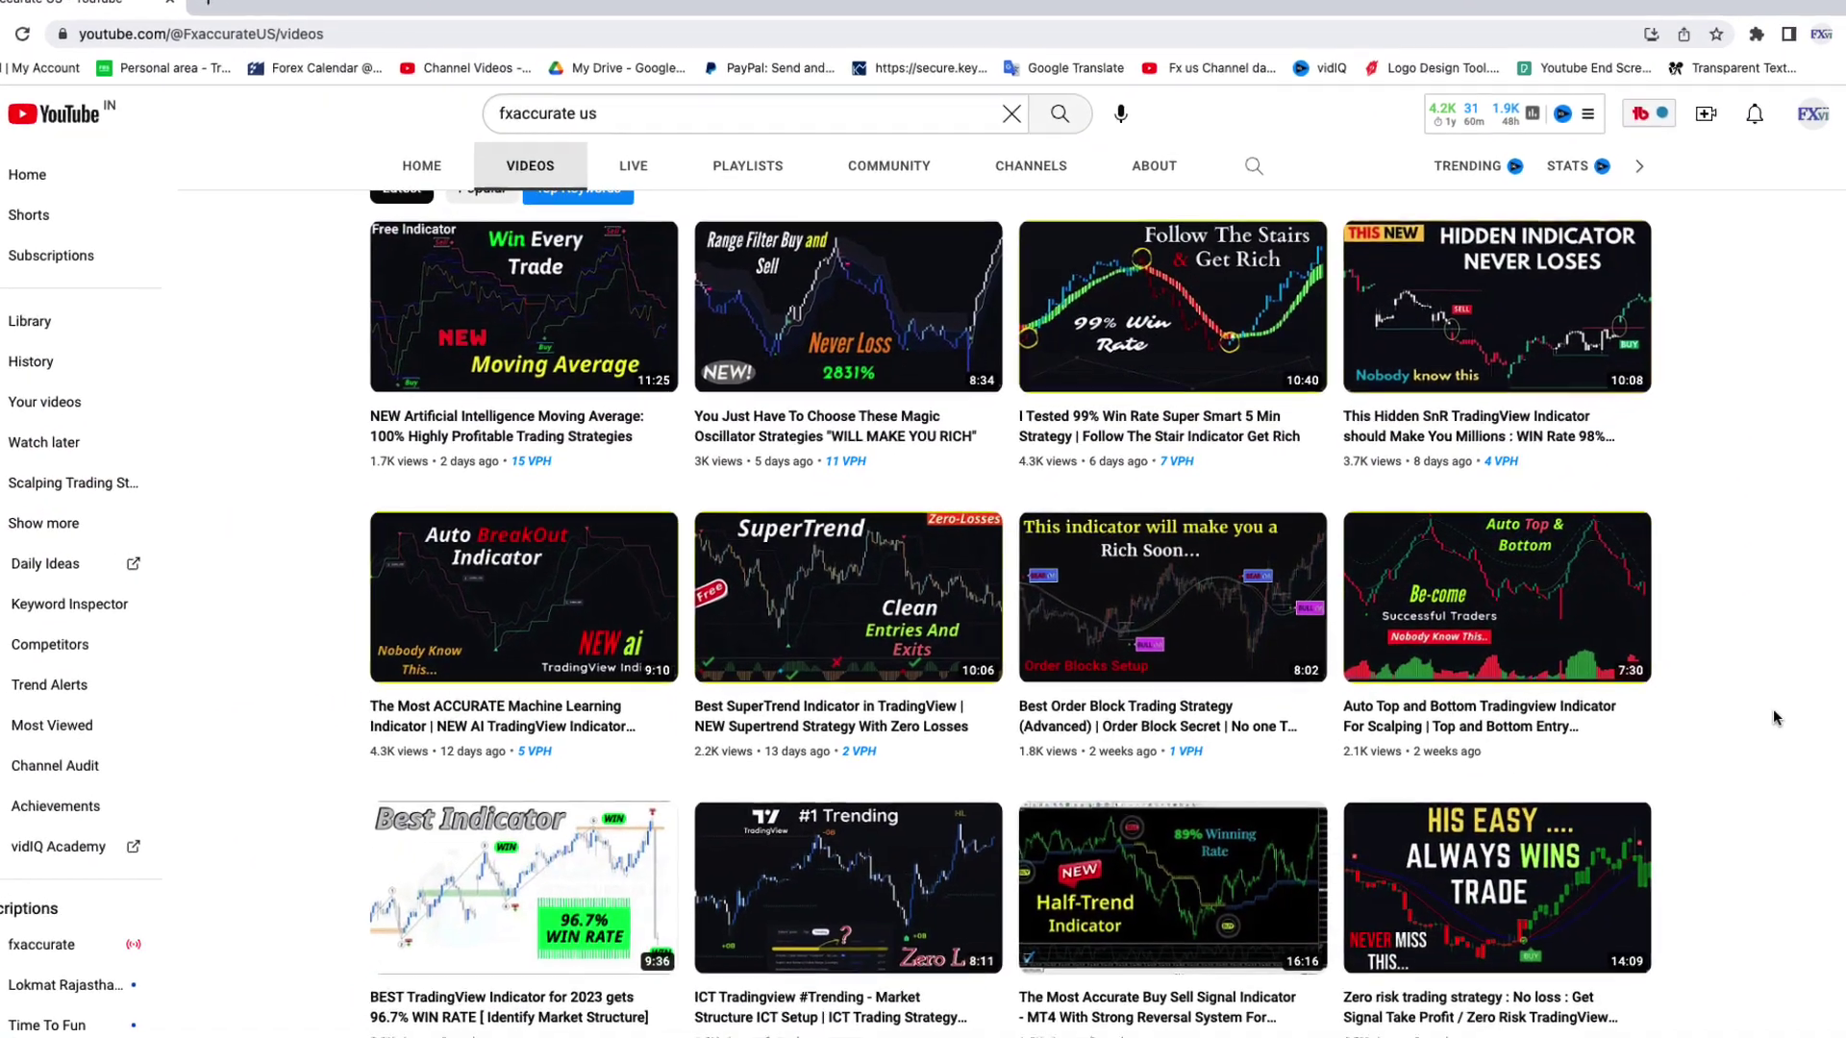
scroll(1774, 717, "down", 6)
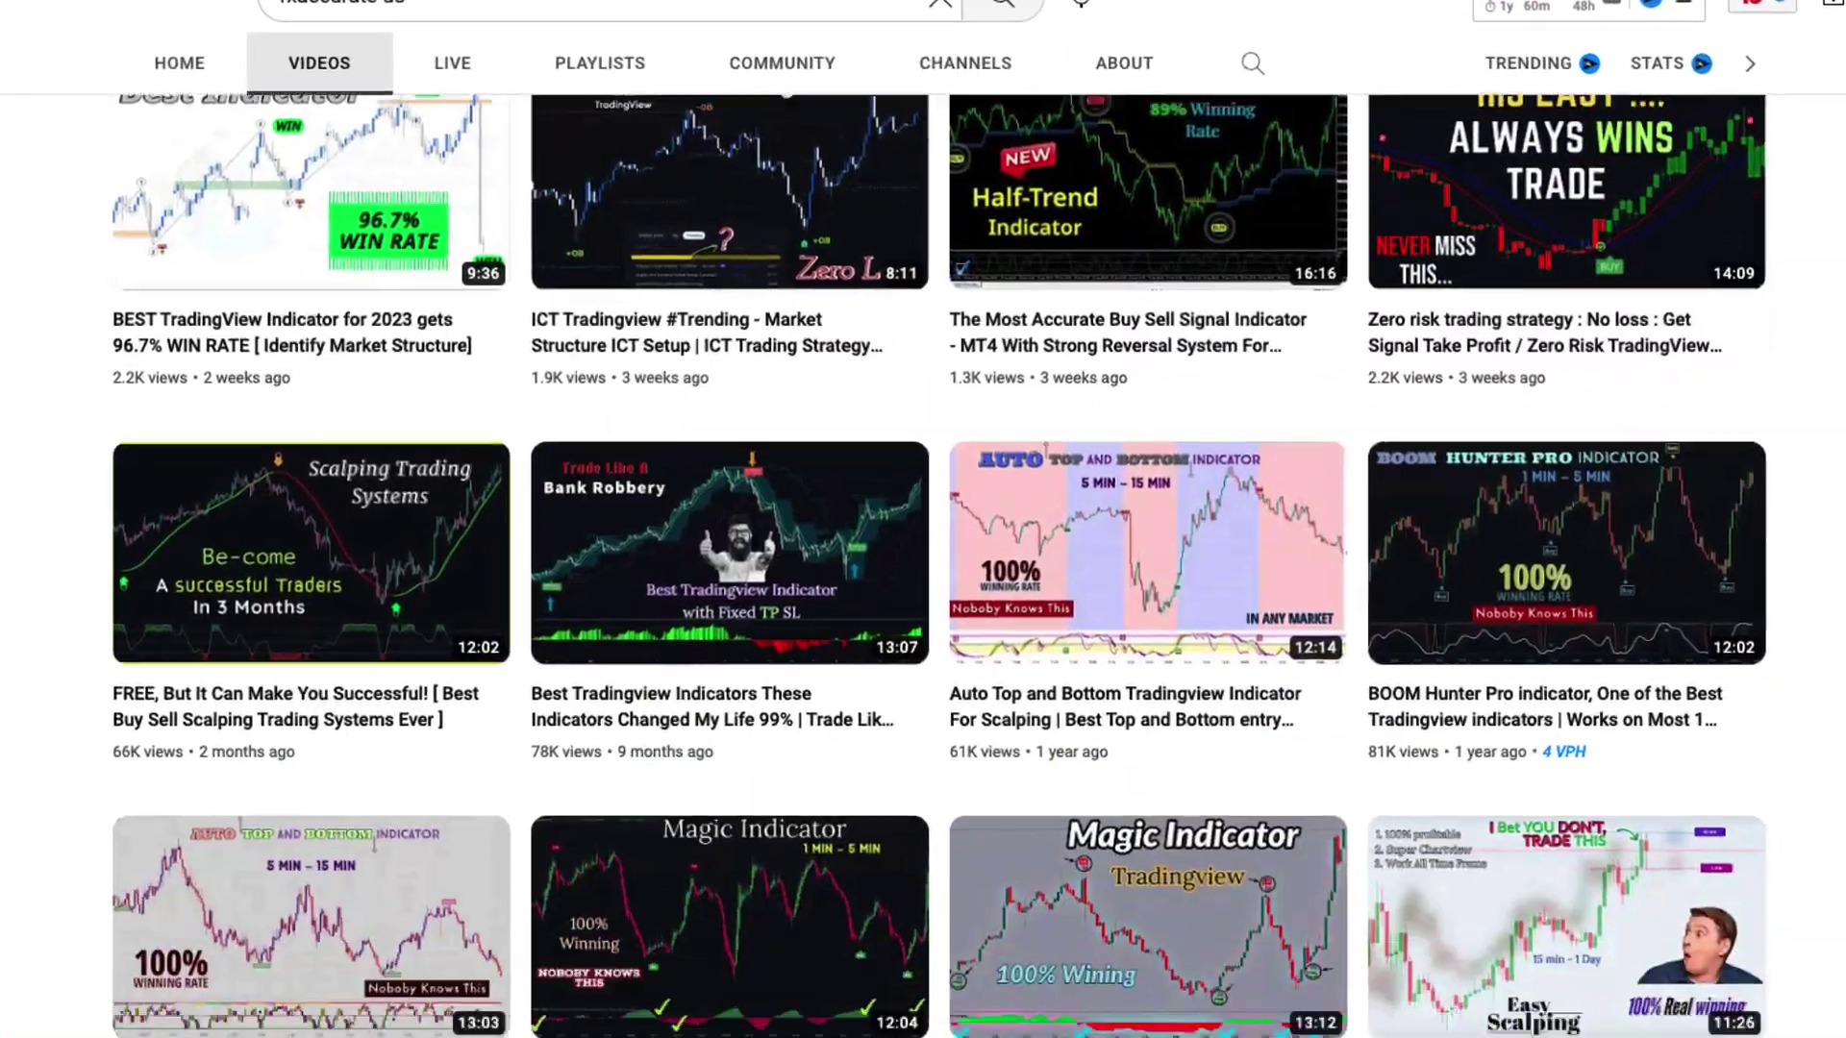
scroll(923, 519, "down", 10)
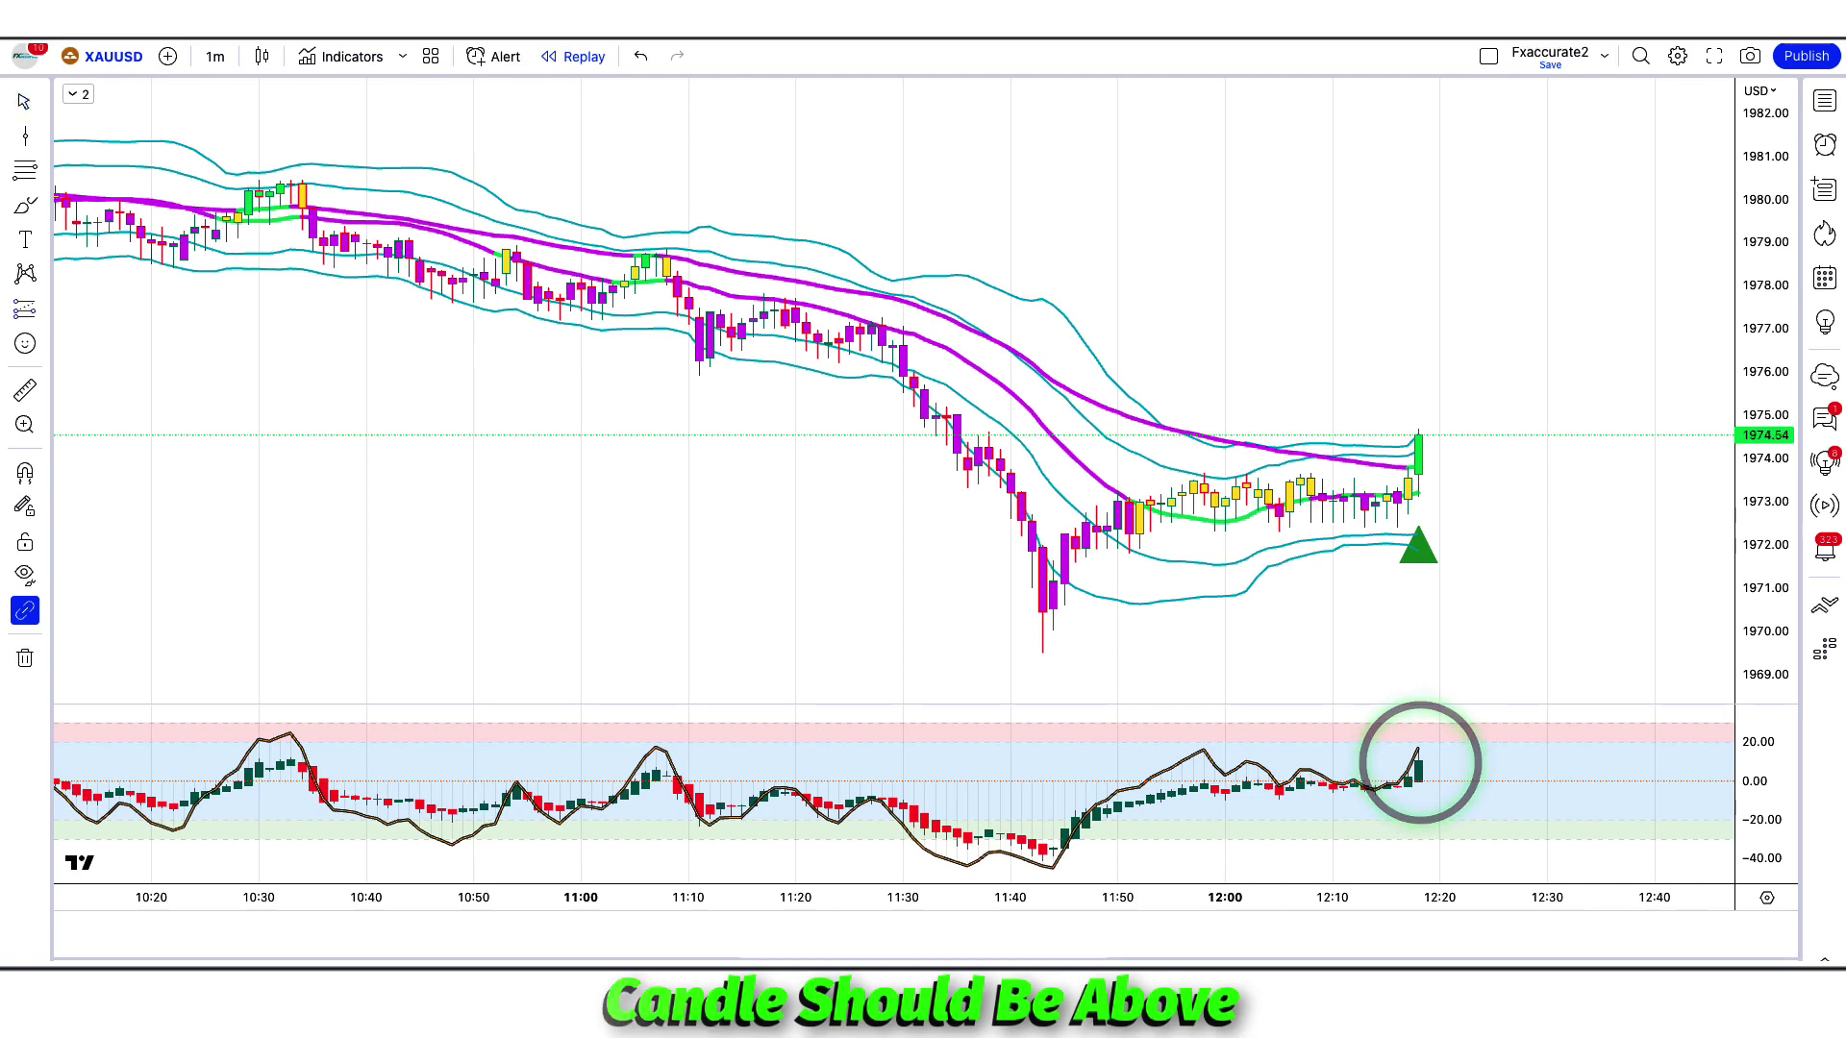
Step: Place a long position at the buy candle, stop below the signal, target at about 1.5 risk/reward
left_click(1419, 440)
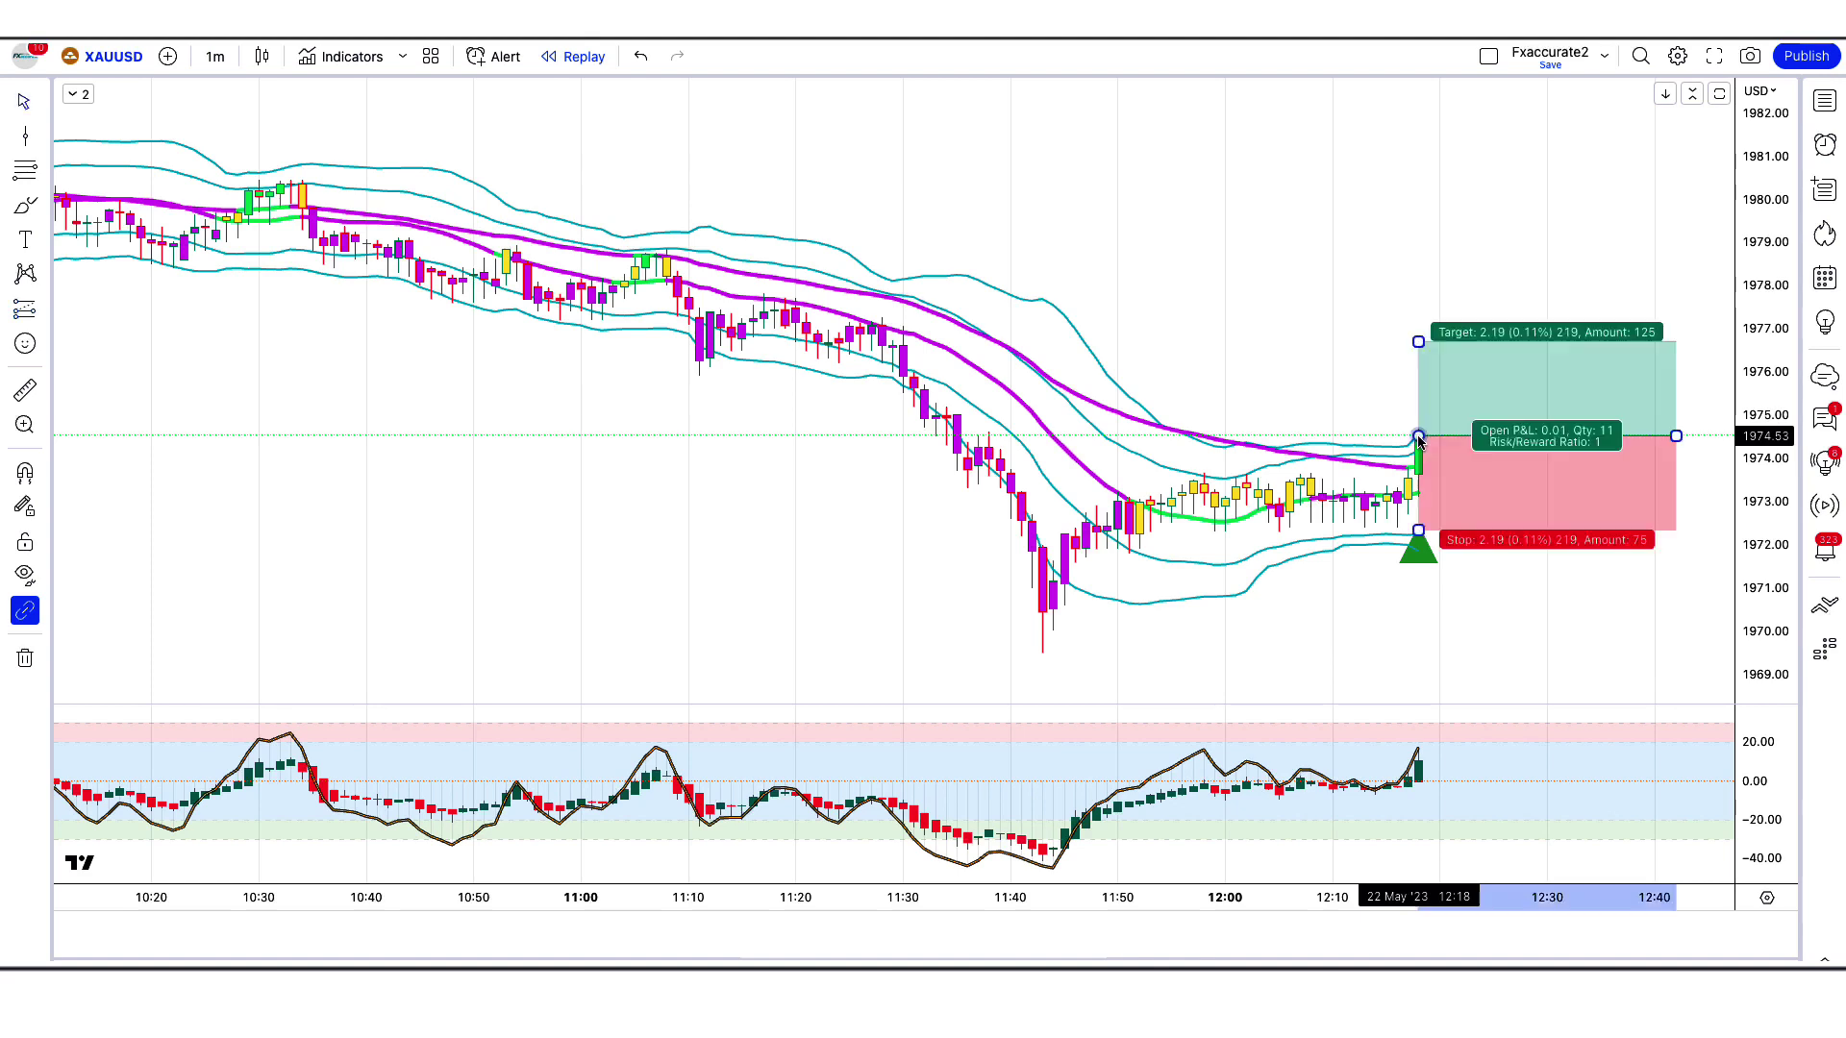
left_click_drag(1435, 530, 1457, 538)
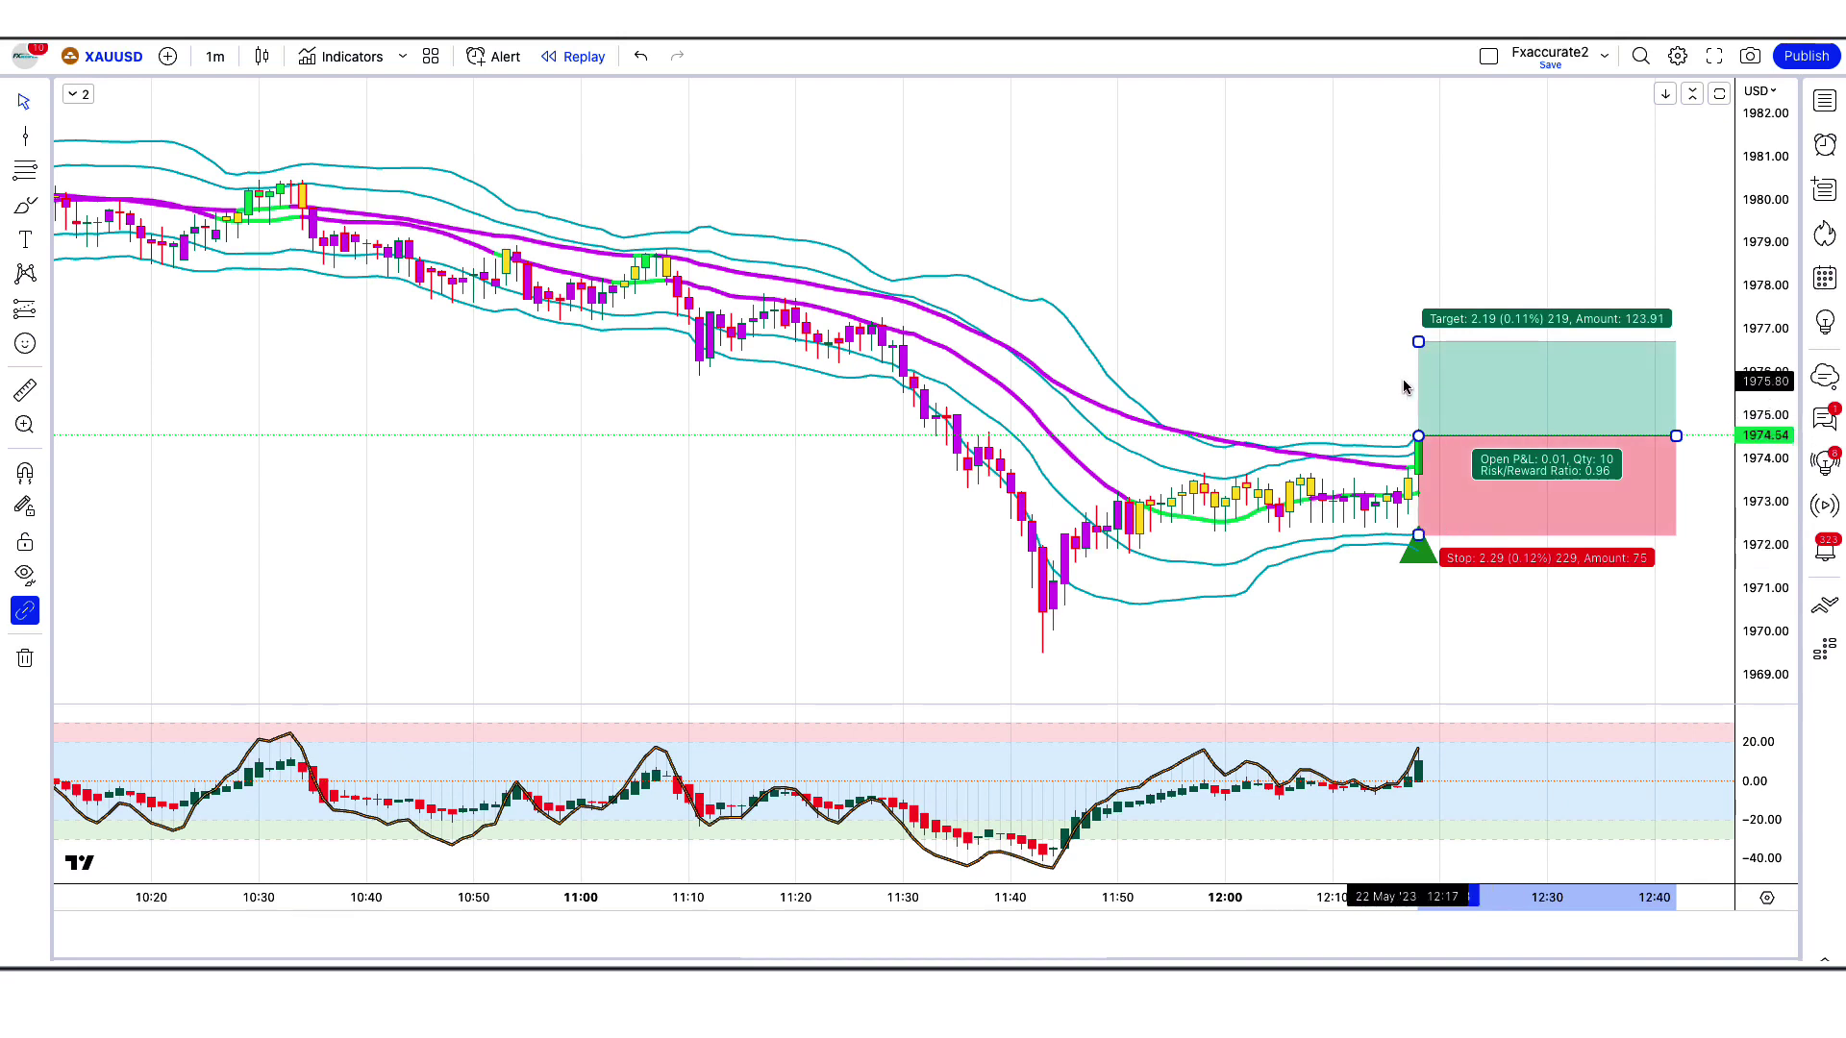
left_click_drag(1419, 343, 1428, 284)
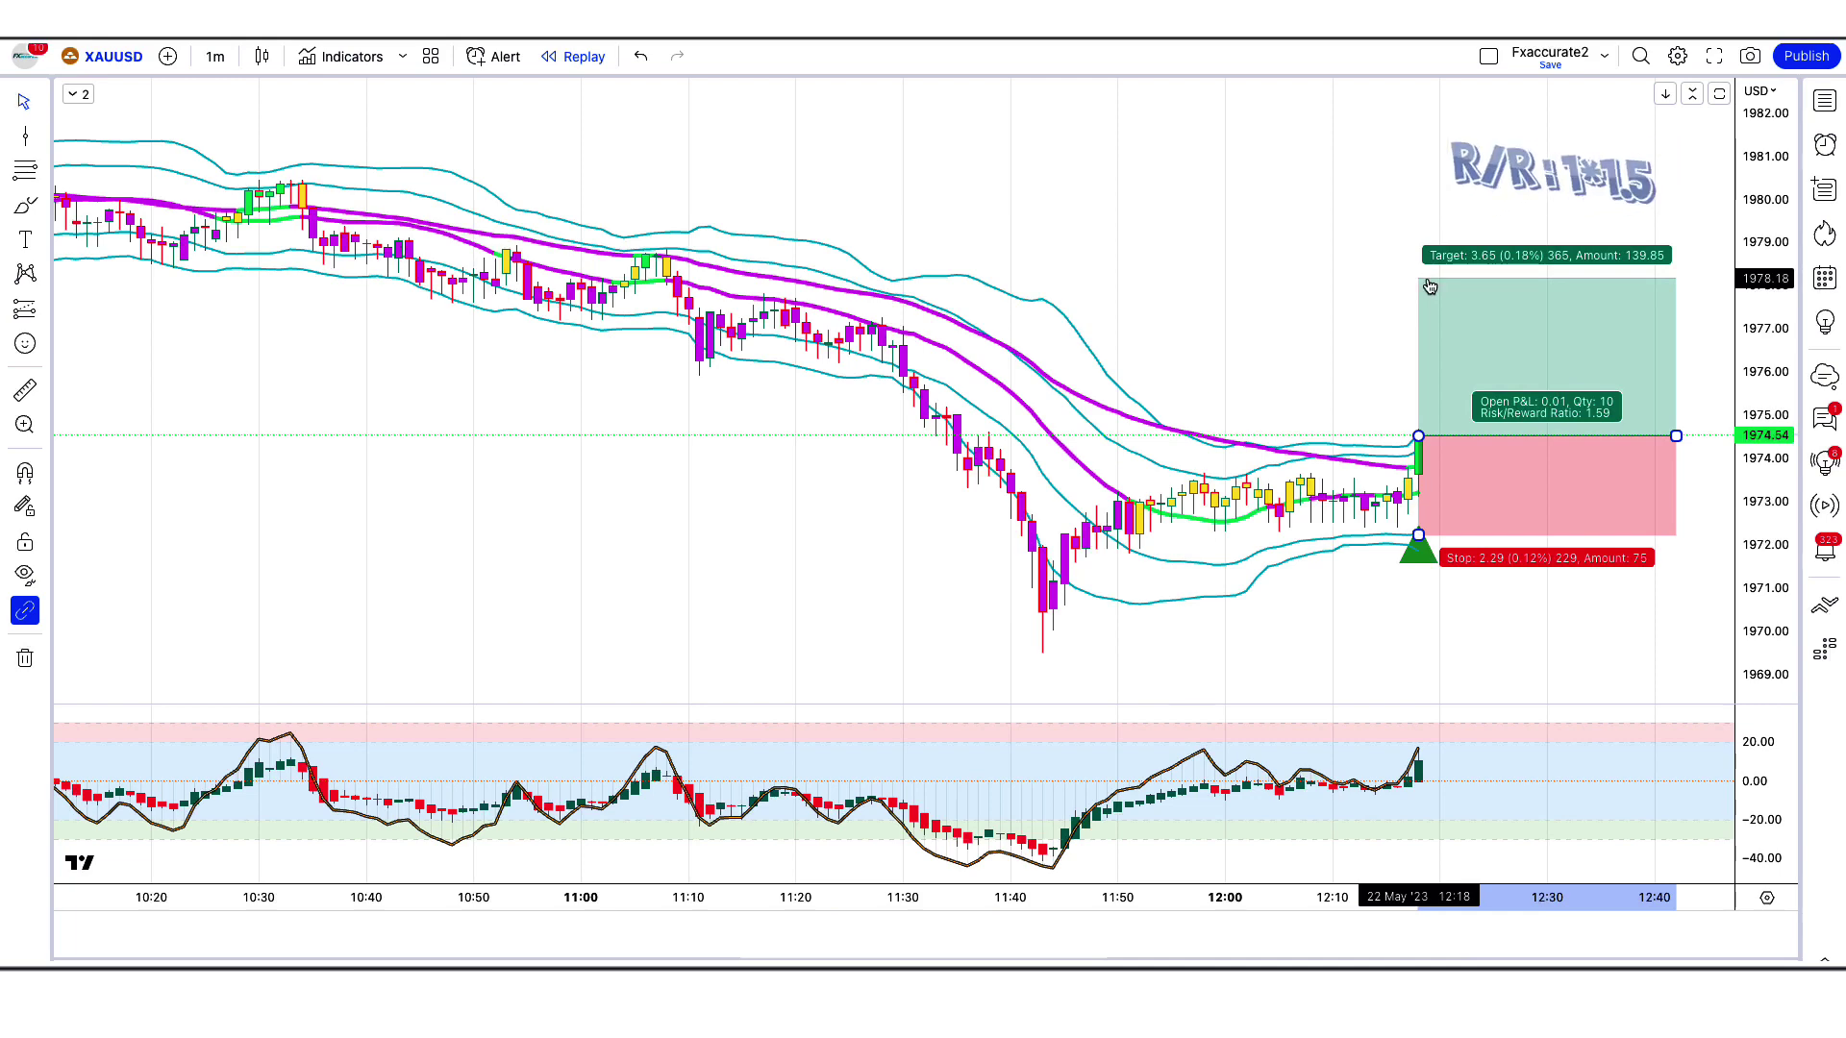
left_click(1311, 301)
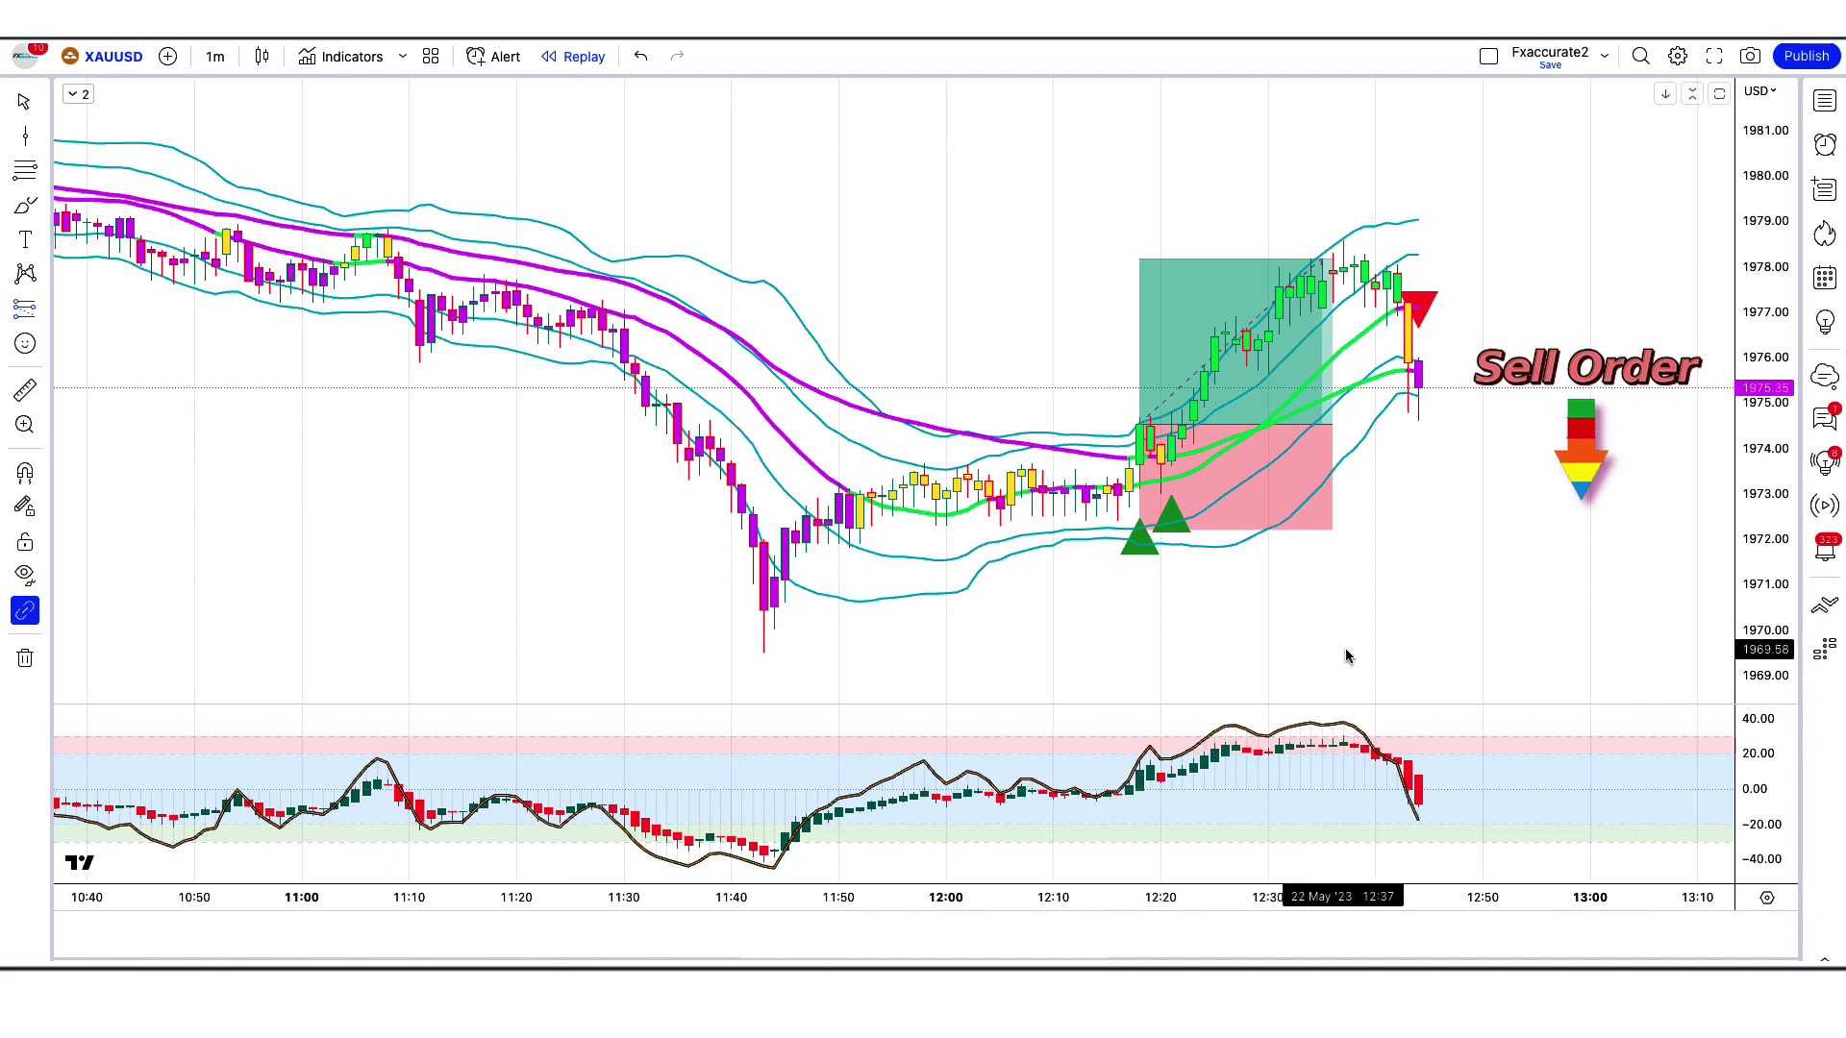
Step: Place a short position at the sell candle, stop widened above it, target near 1.5 risk/reward
left_click(1420, 390)
left_click_drag(1418, 304, 1448, 255)
left_click_drag(1418, 478, 1413, 600)
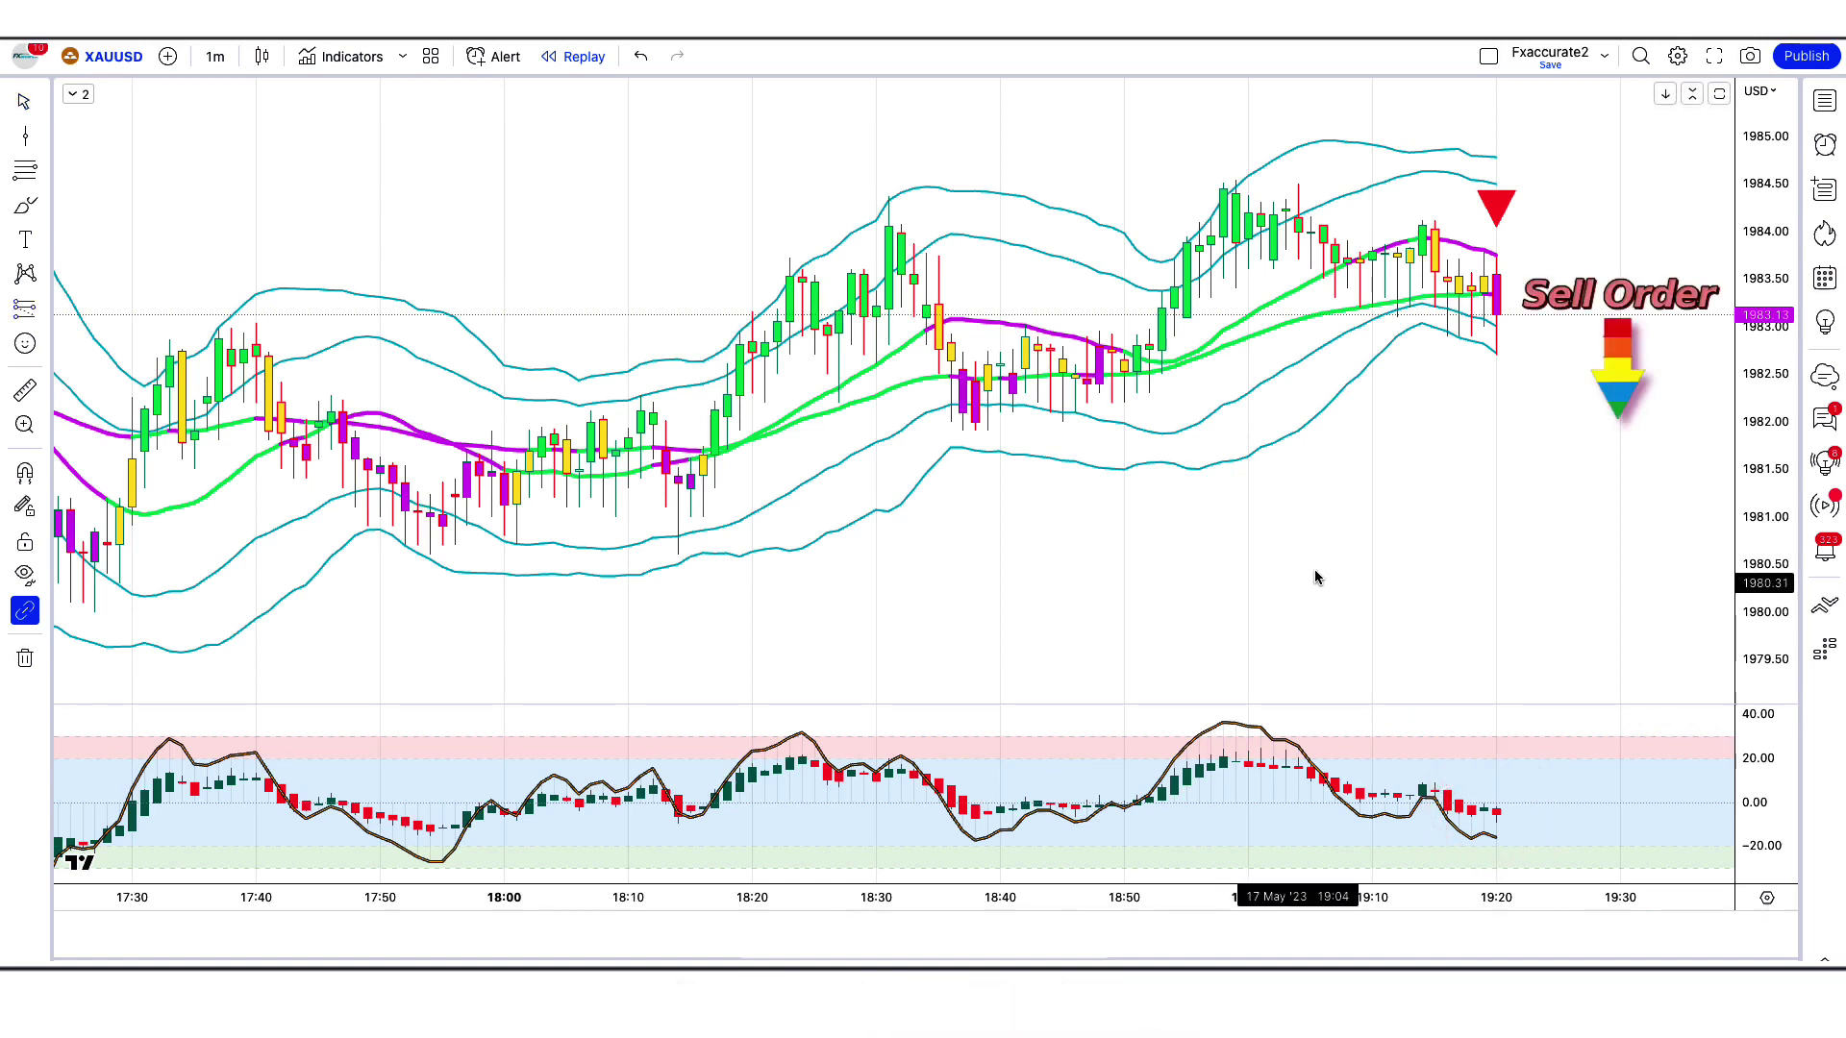
Step: Add a short at the 17 May sell signal with stop near 1984.50 and target near 1980.98
left_click(1497, 319)
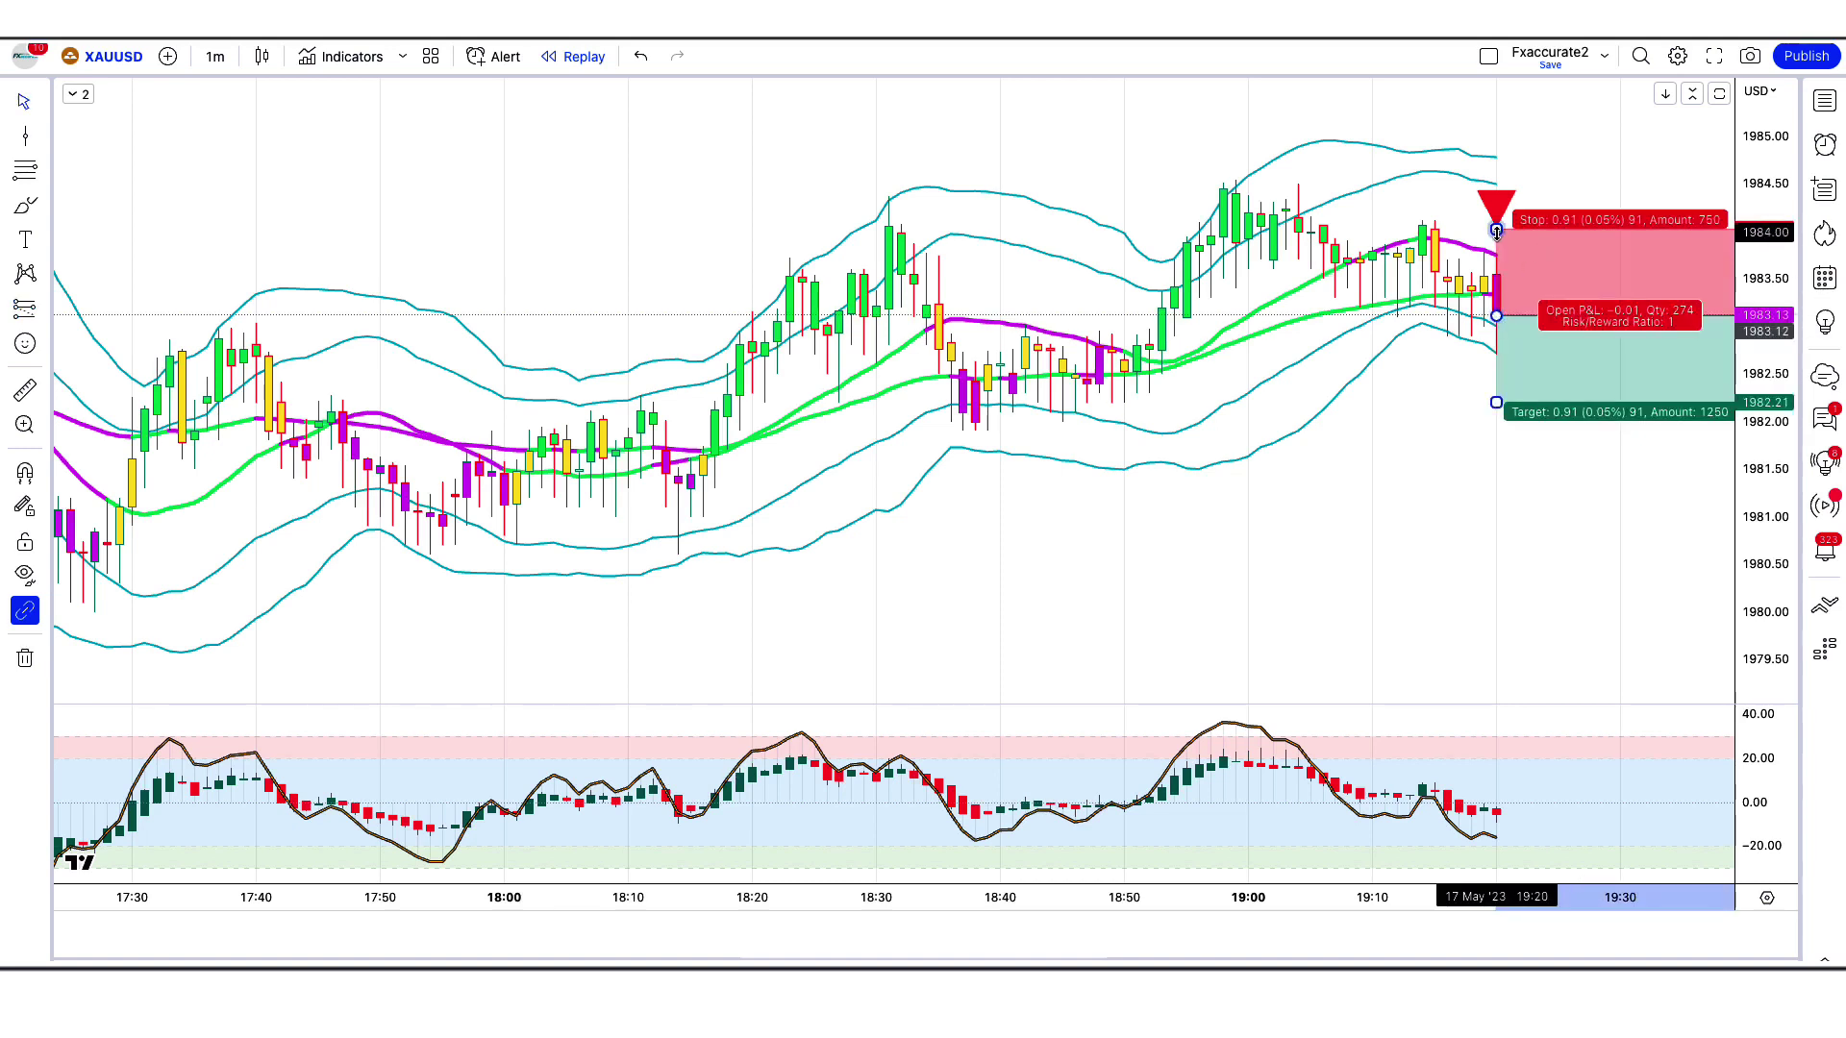
left_click_drag(1497, 232, 1549, 189)
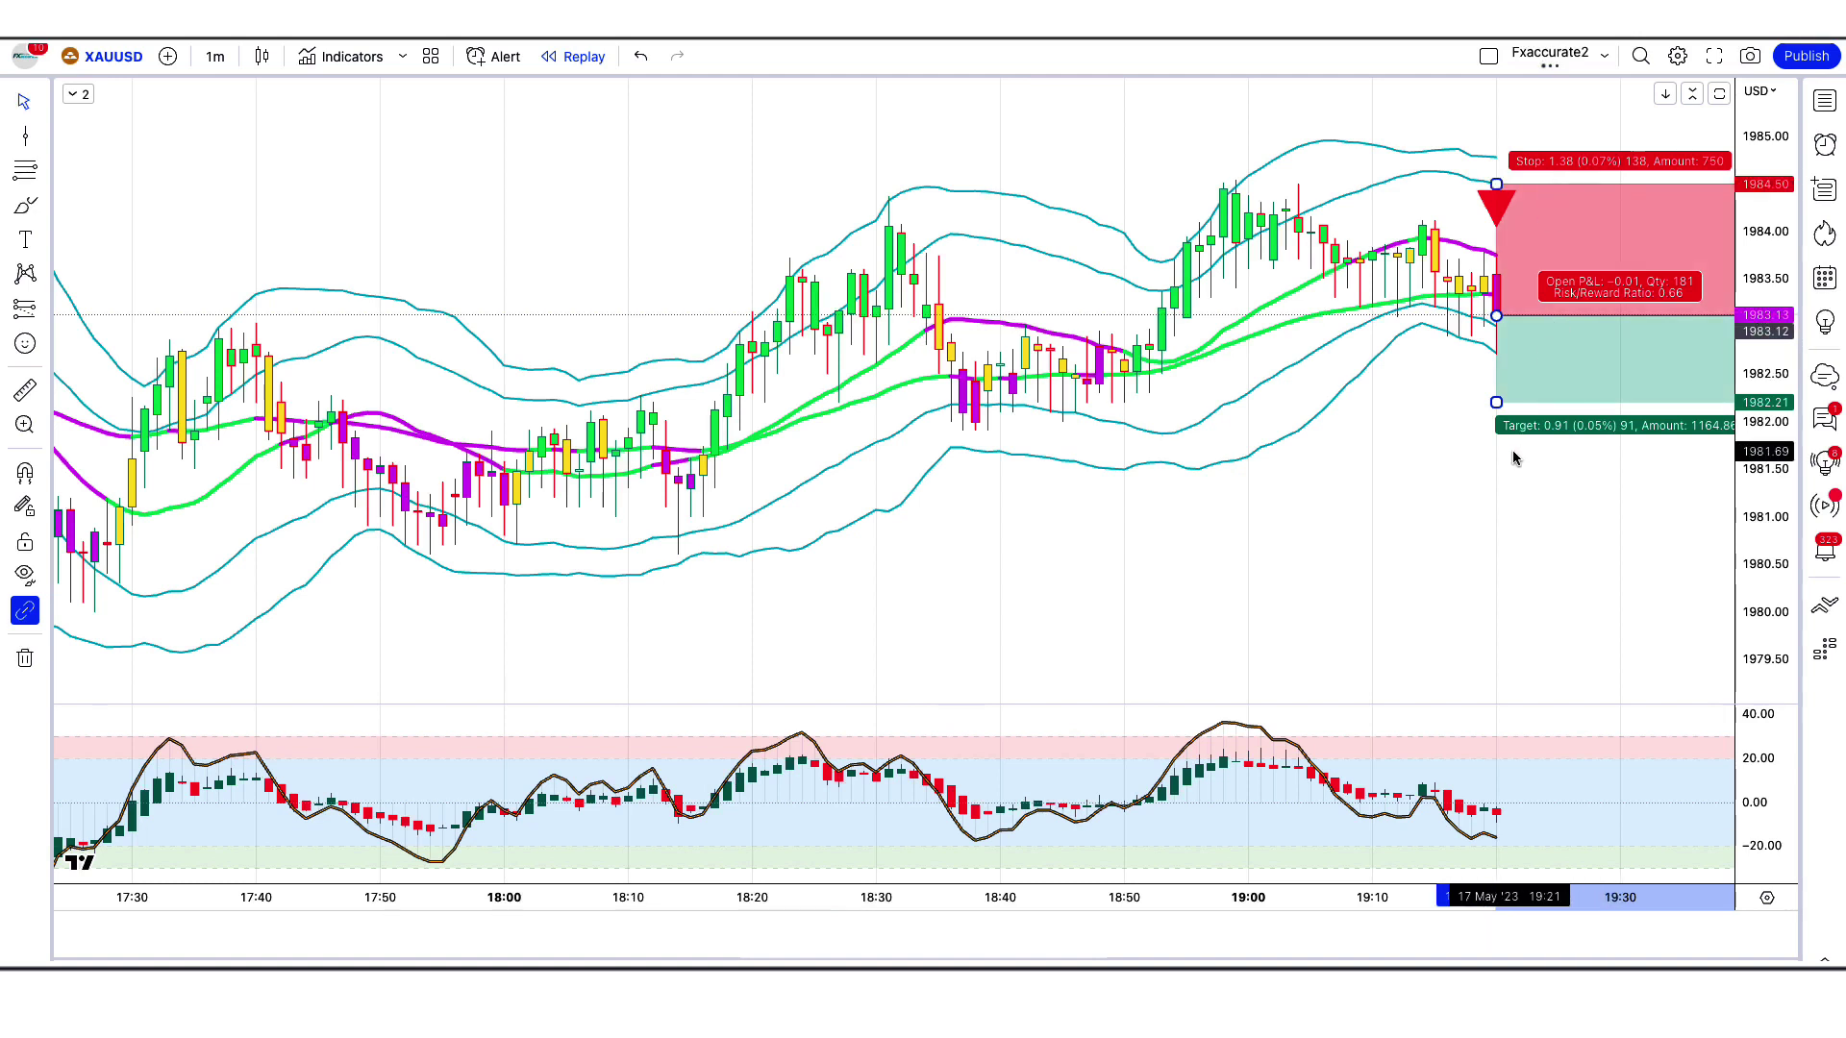
left_click_drag(1497, 404, 1499, 522)
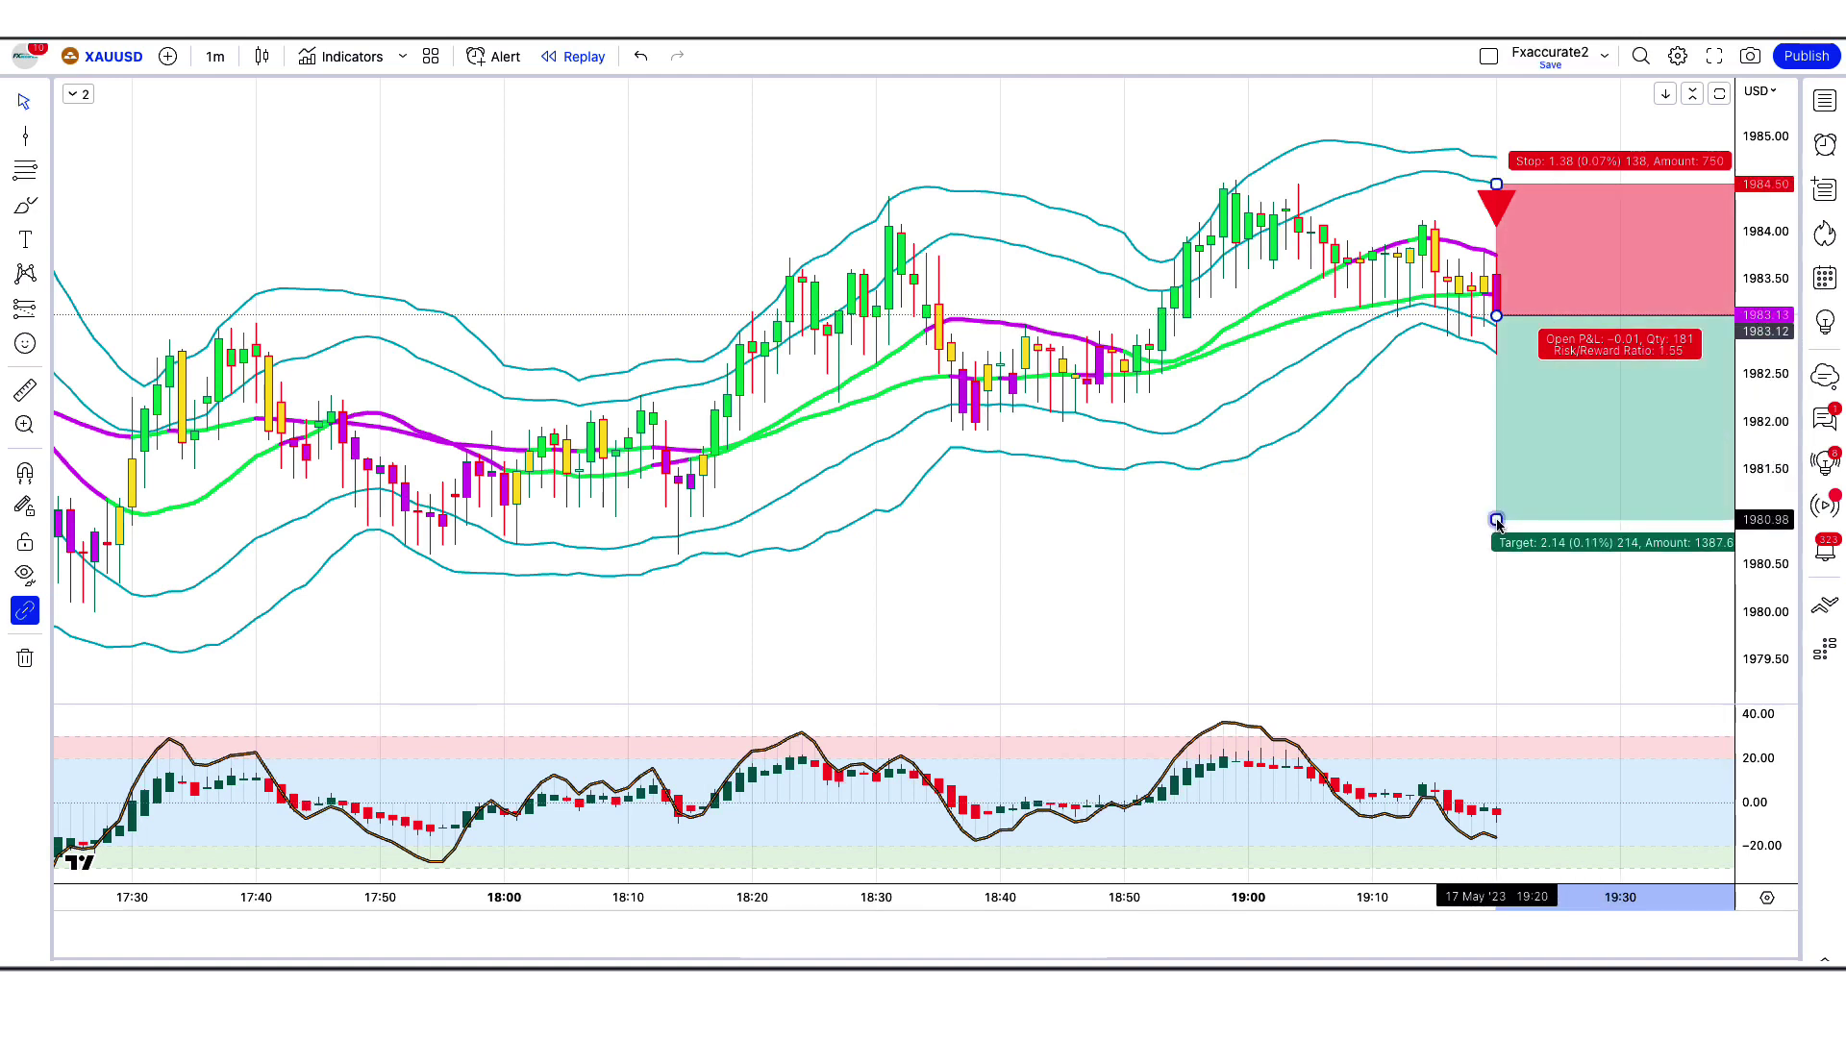
left_click(1382, 521)
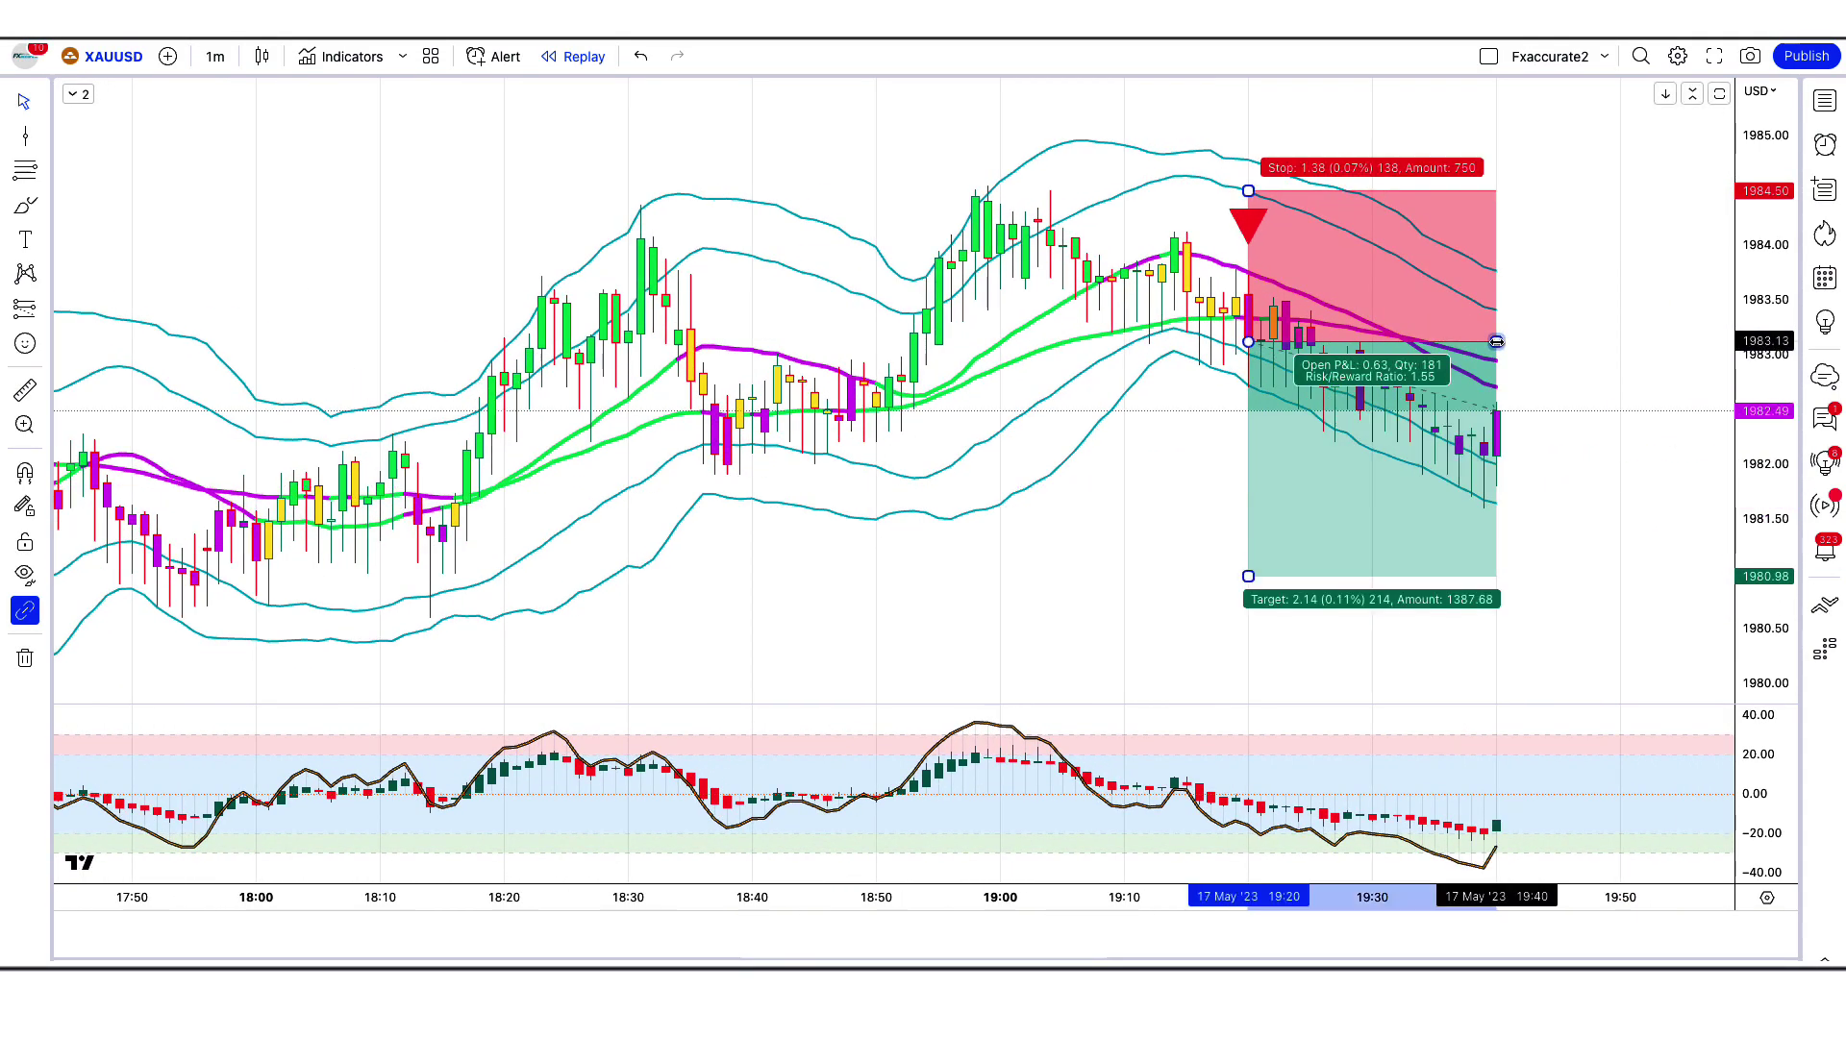
left_click_drag(1497, 342, 1726, 343)
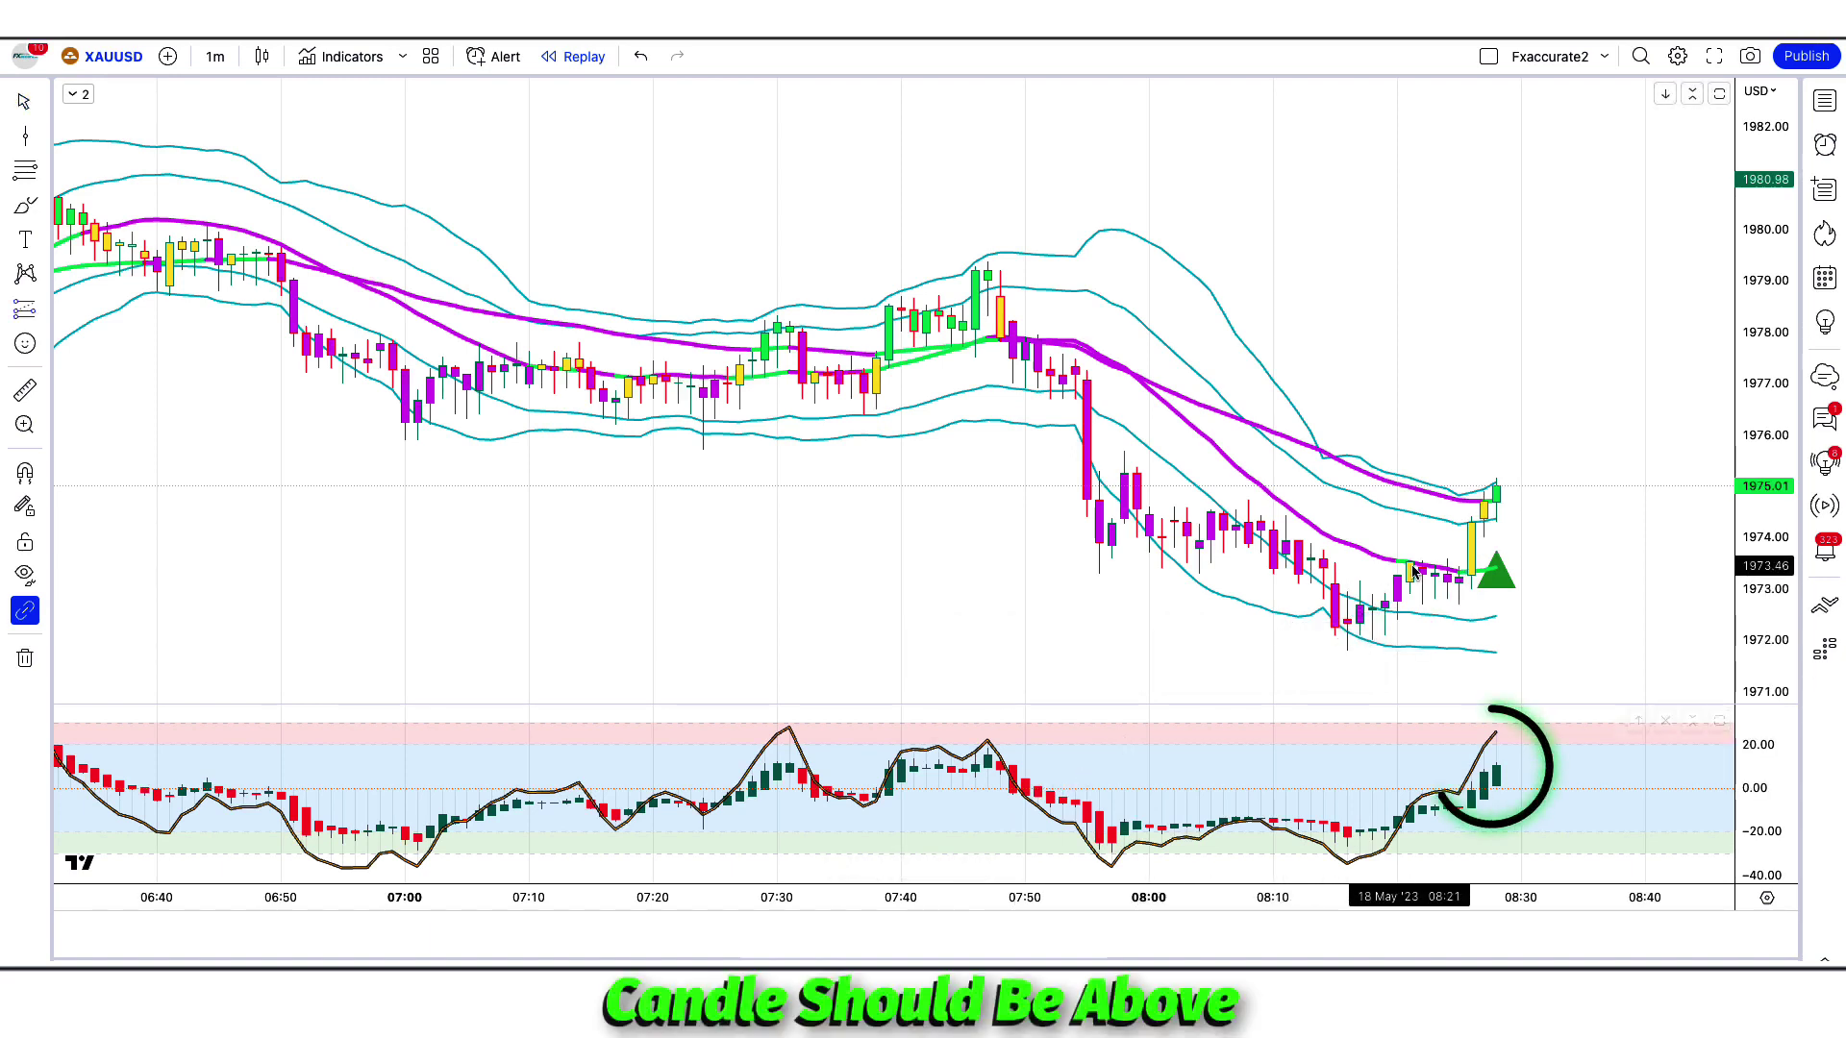
Step: Add a long at the 08:28 buy signal, stop near 1972.49, target at about 1.5 risk/reward
left_click(1496, 490)
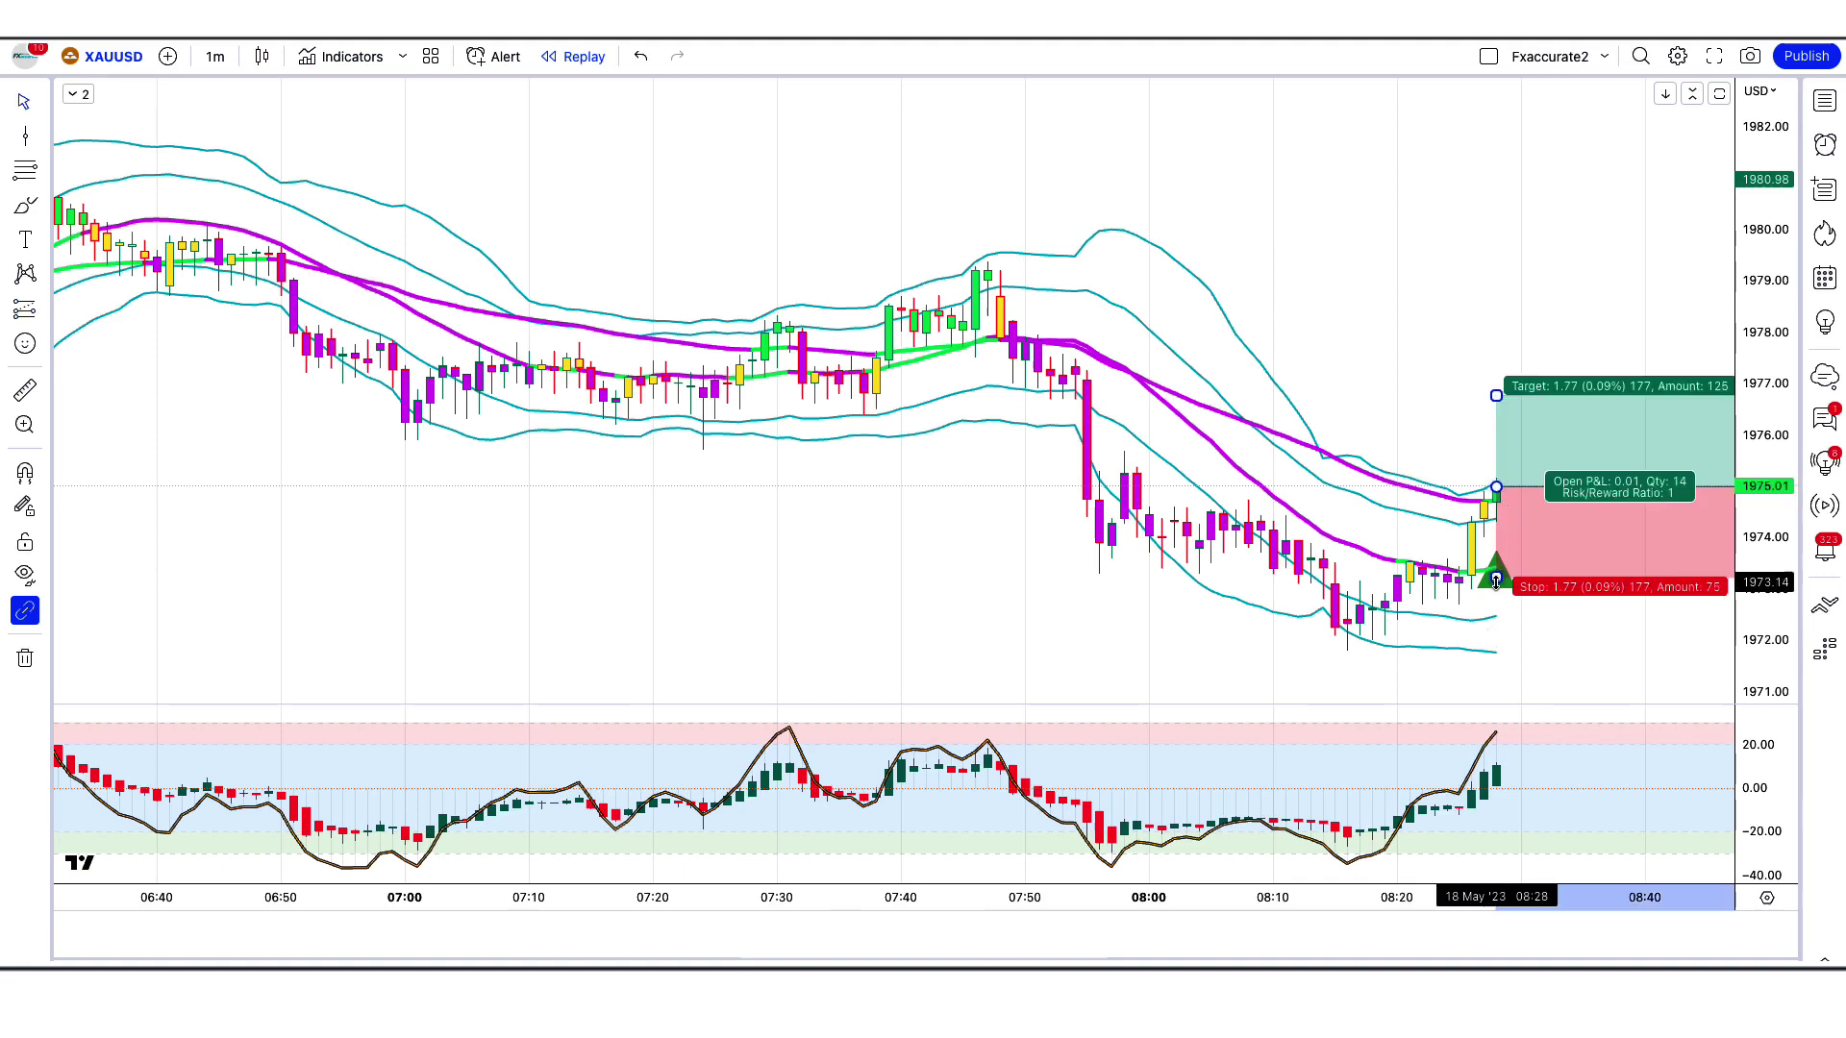
left_click_drag(1496, 581, 1533, 617)
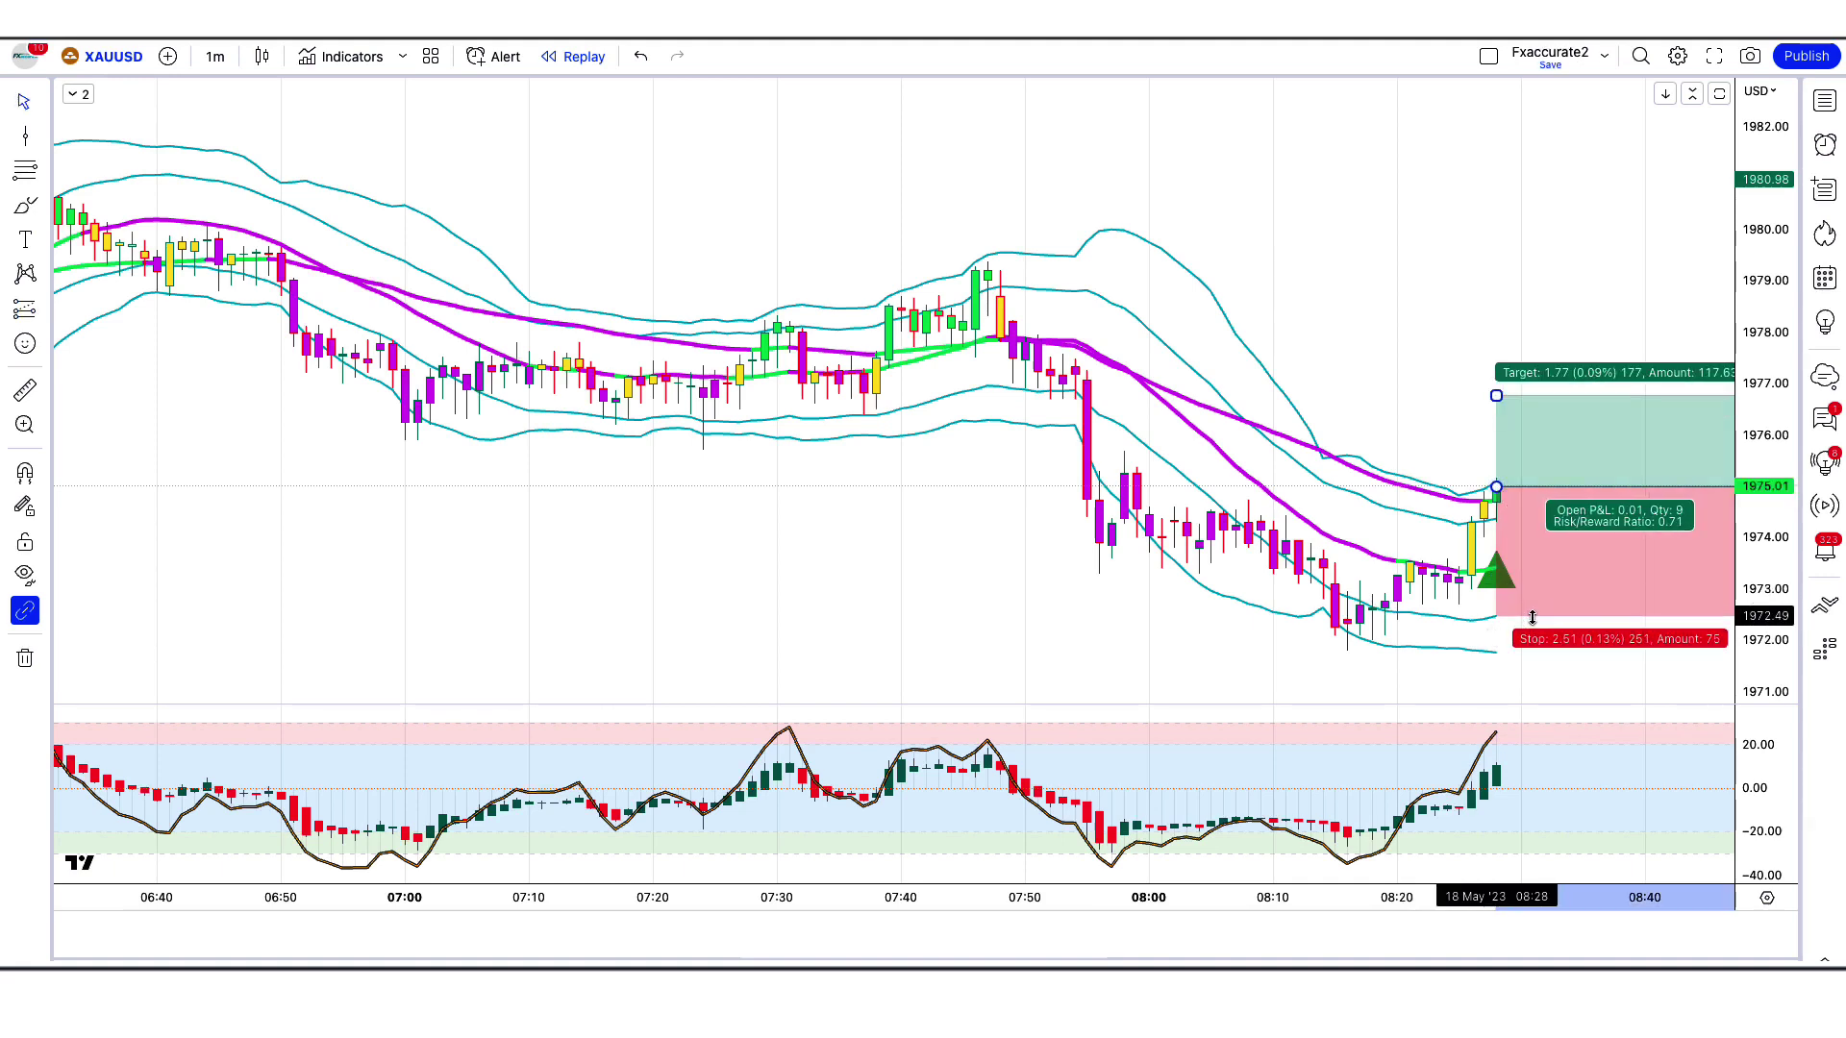
left_click_drag(1500, 408, 1491, 290)
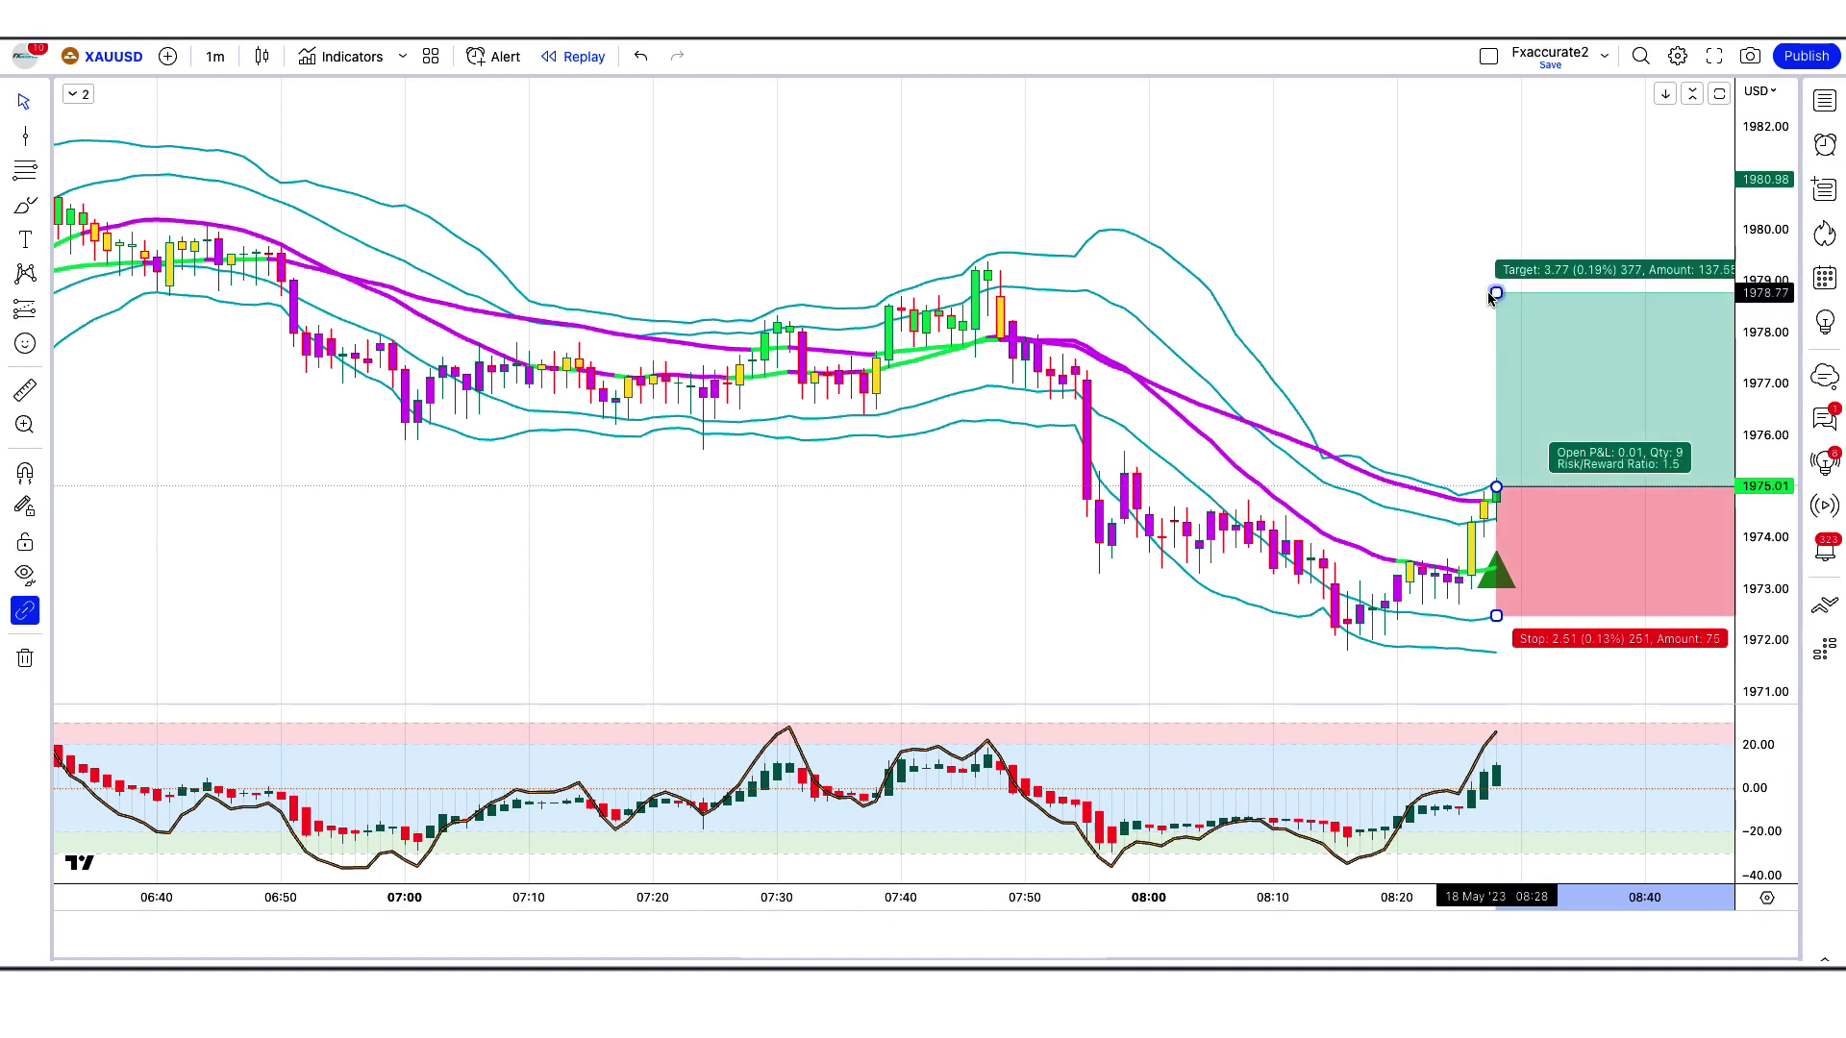
left_click(1365, 512)
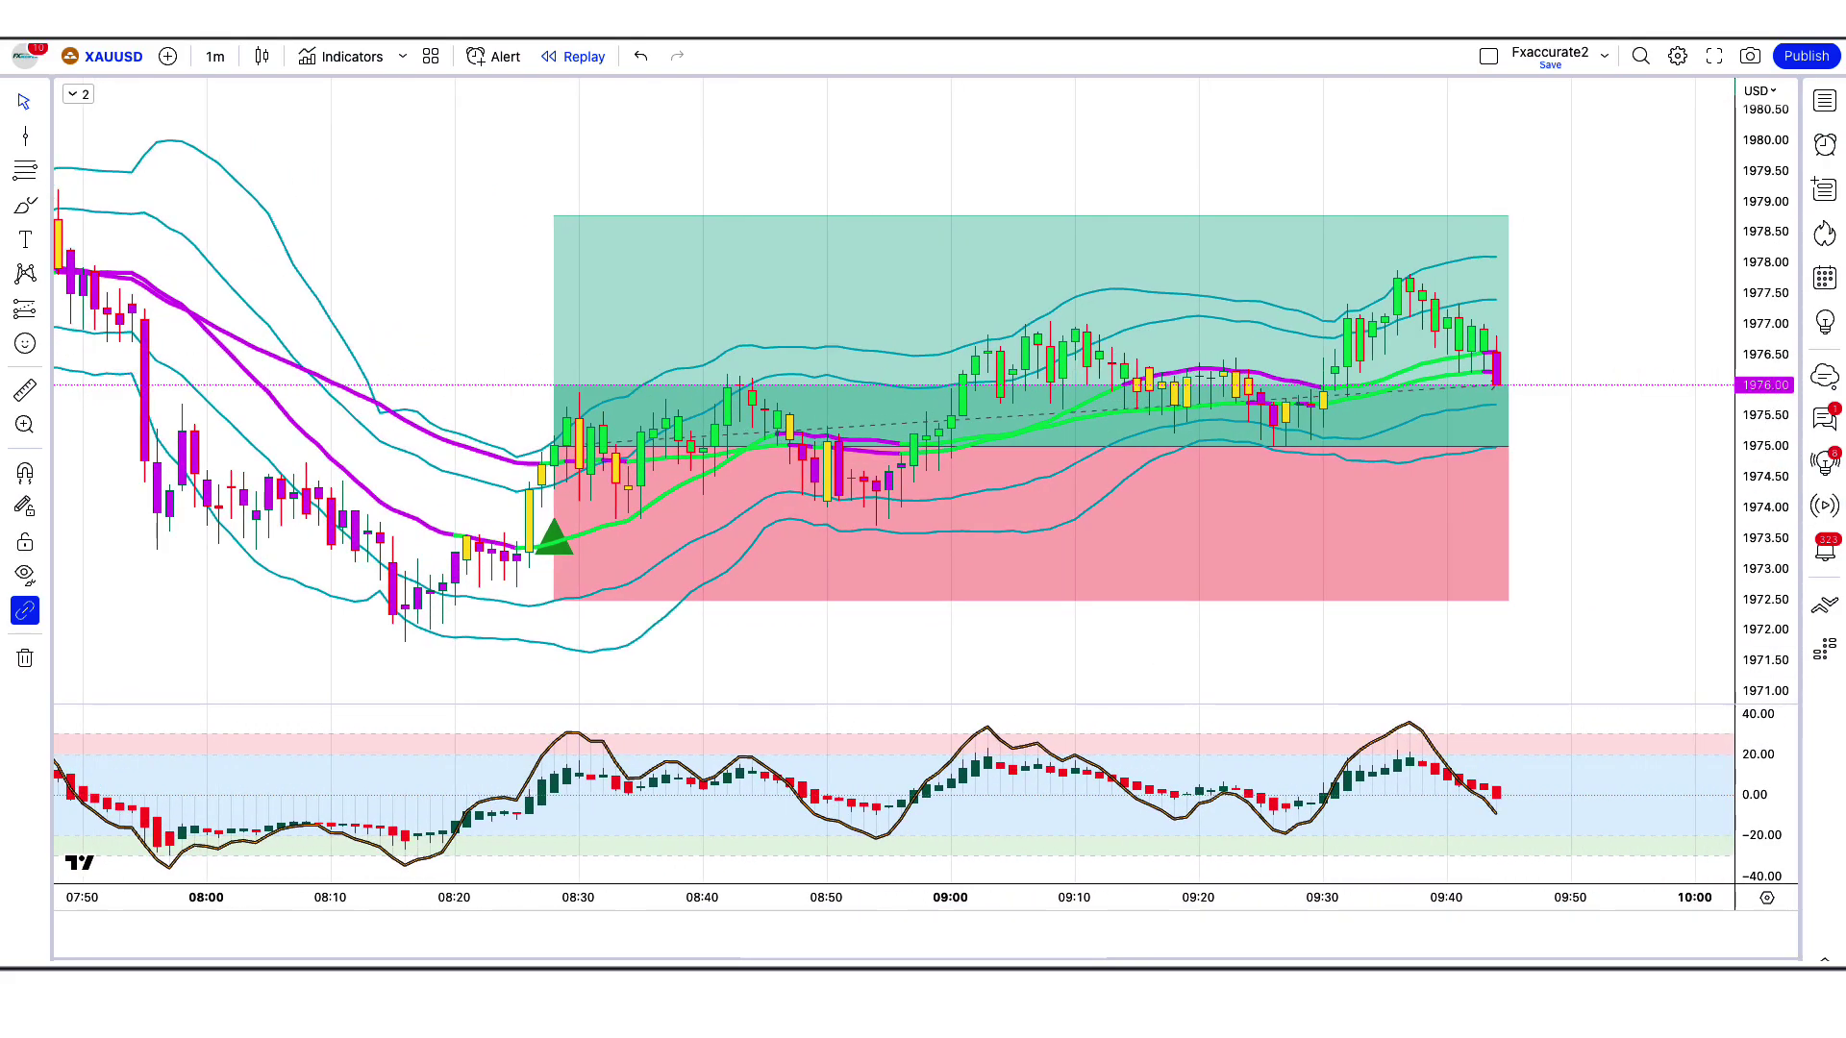
left_click_drag(1497, 403, 1497, 403)
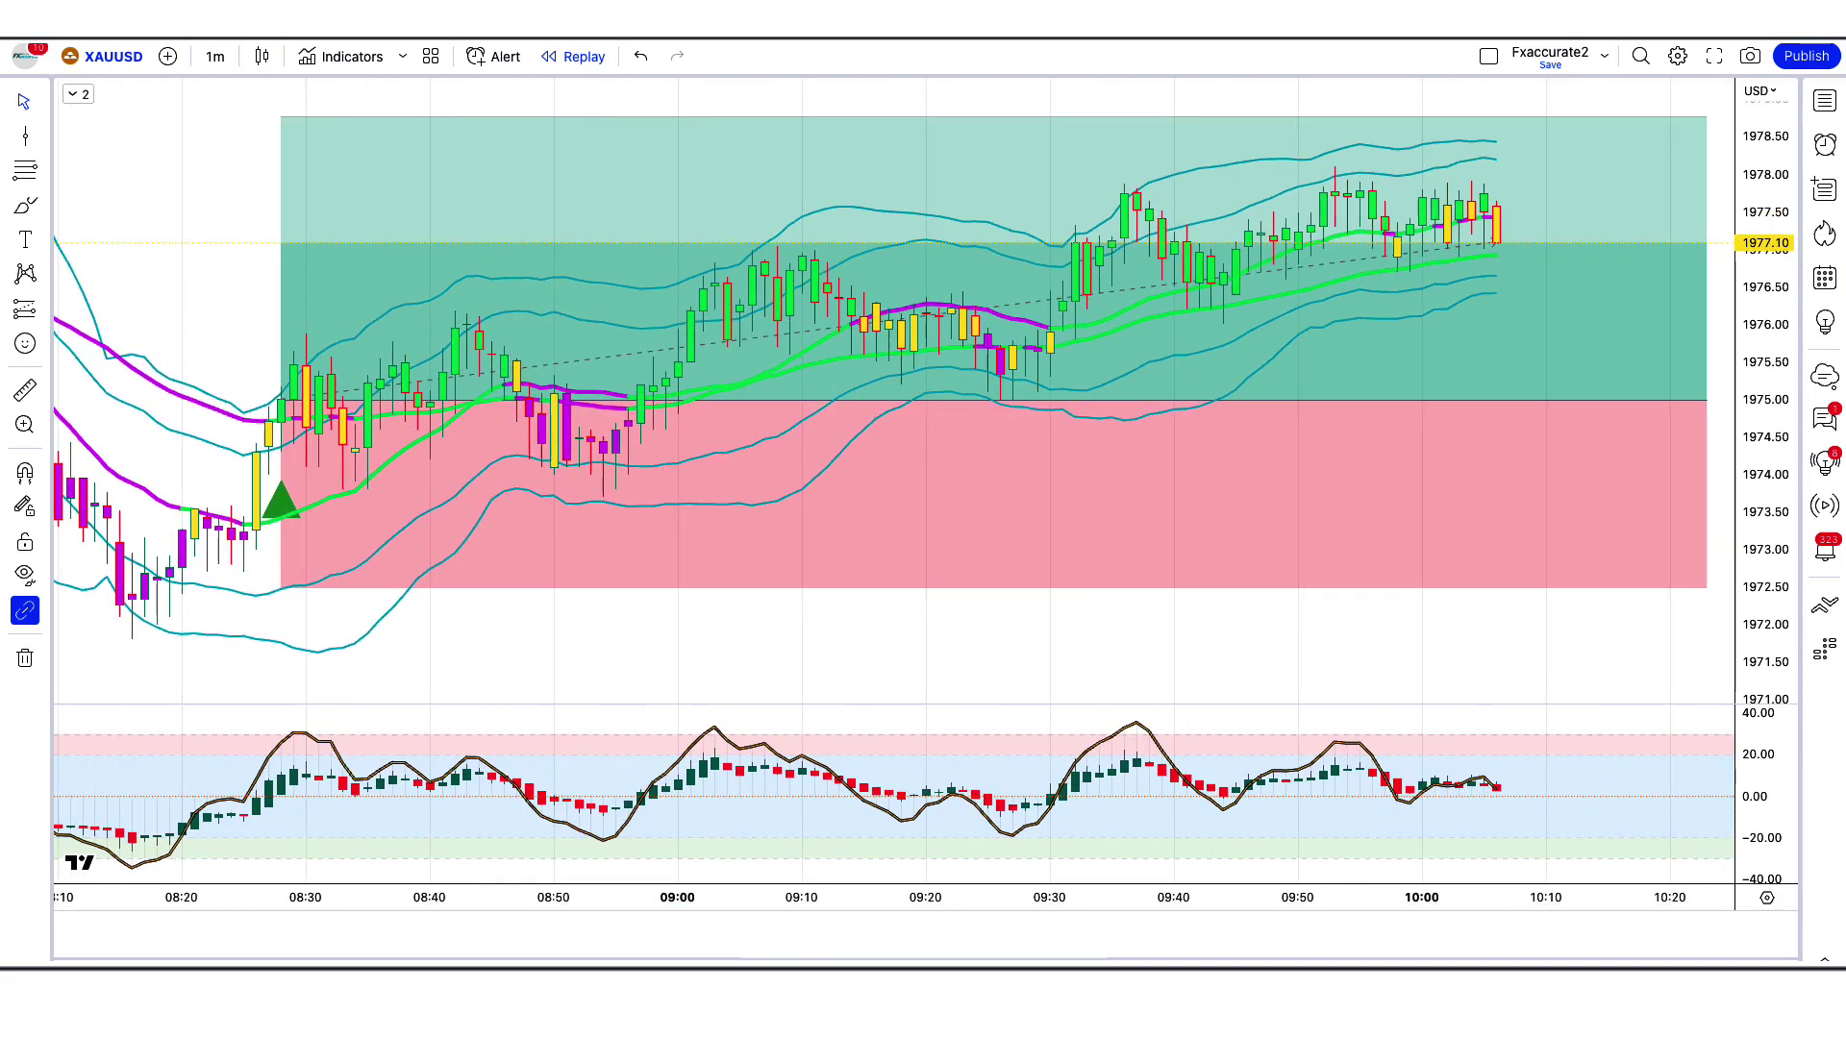
left_click(1677, 462)
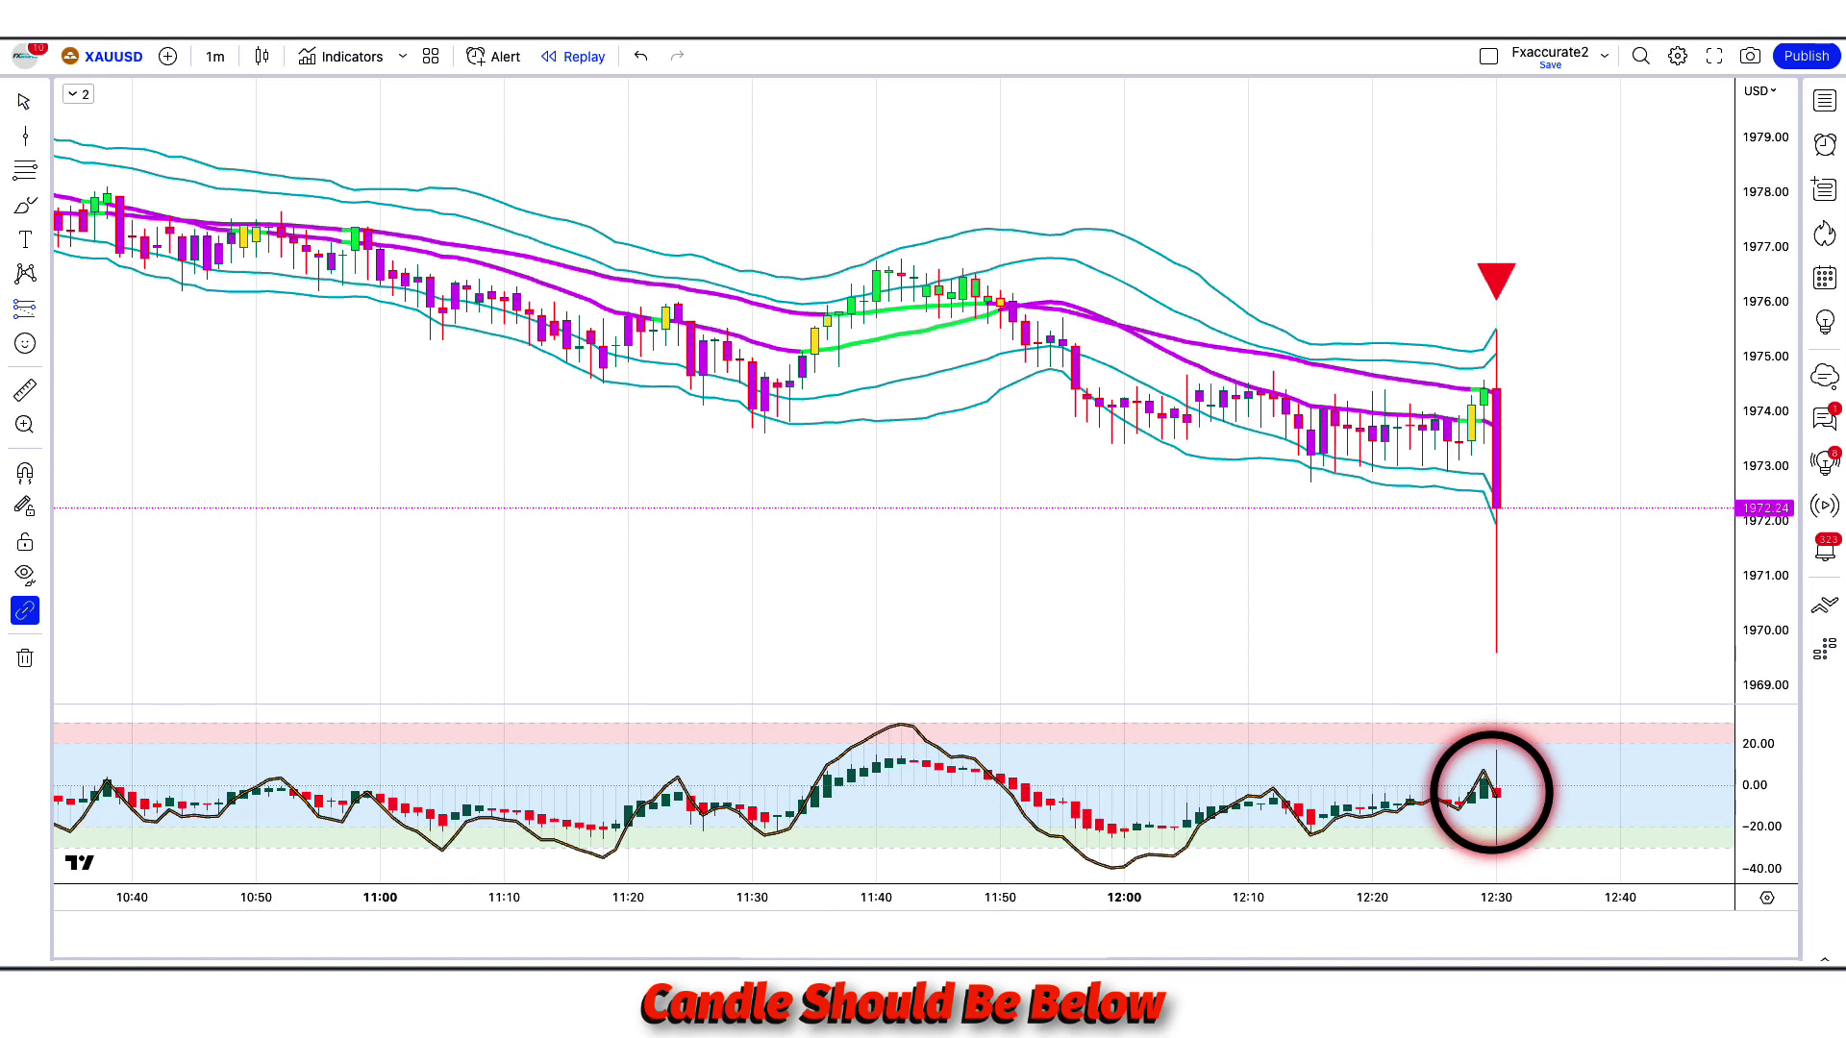
Step: Short the 12:30 sell signal with stop near 1975.61 and target near 1966.87, box narrowed to the last candle
left_click(1497, 510)
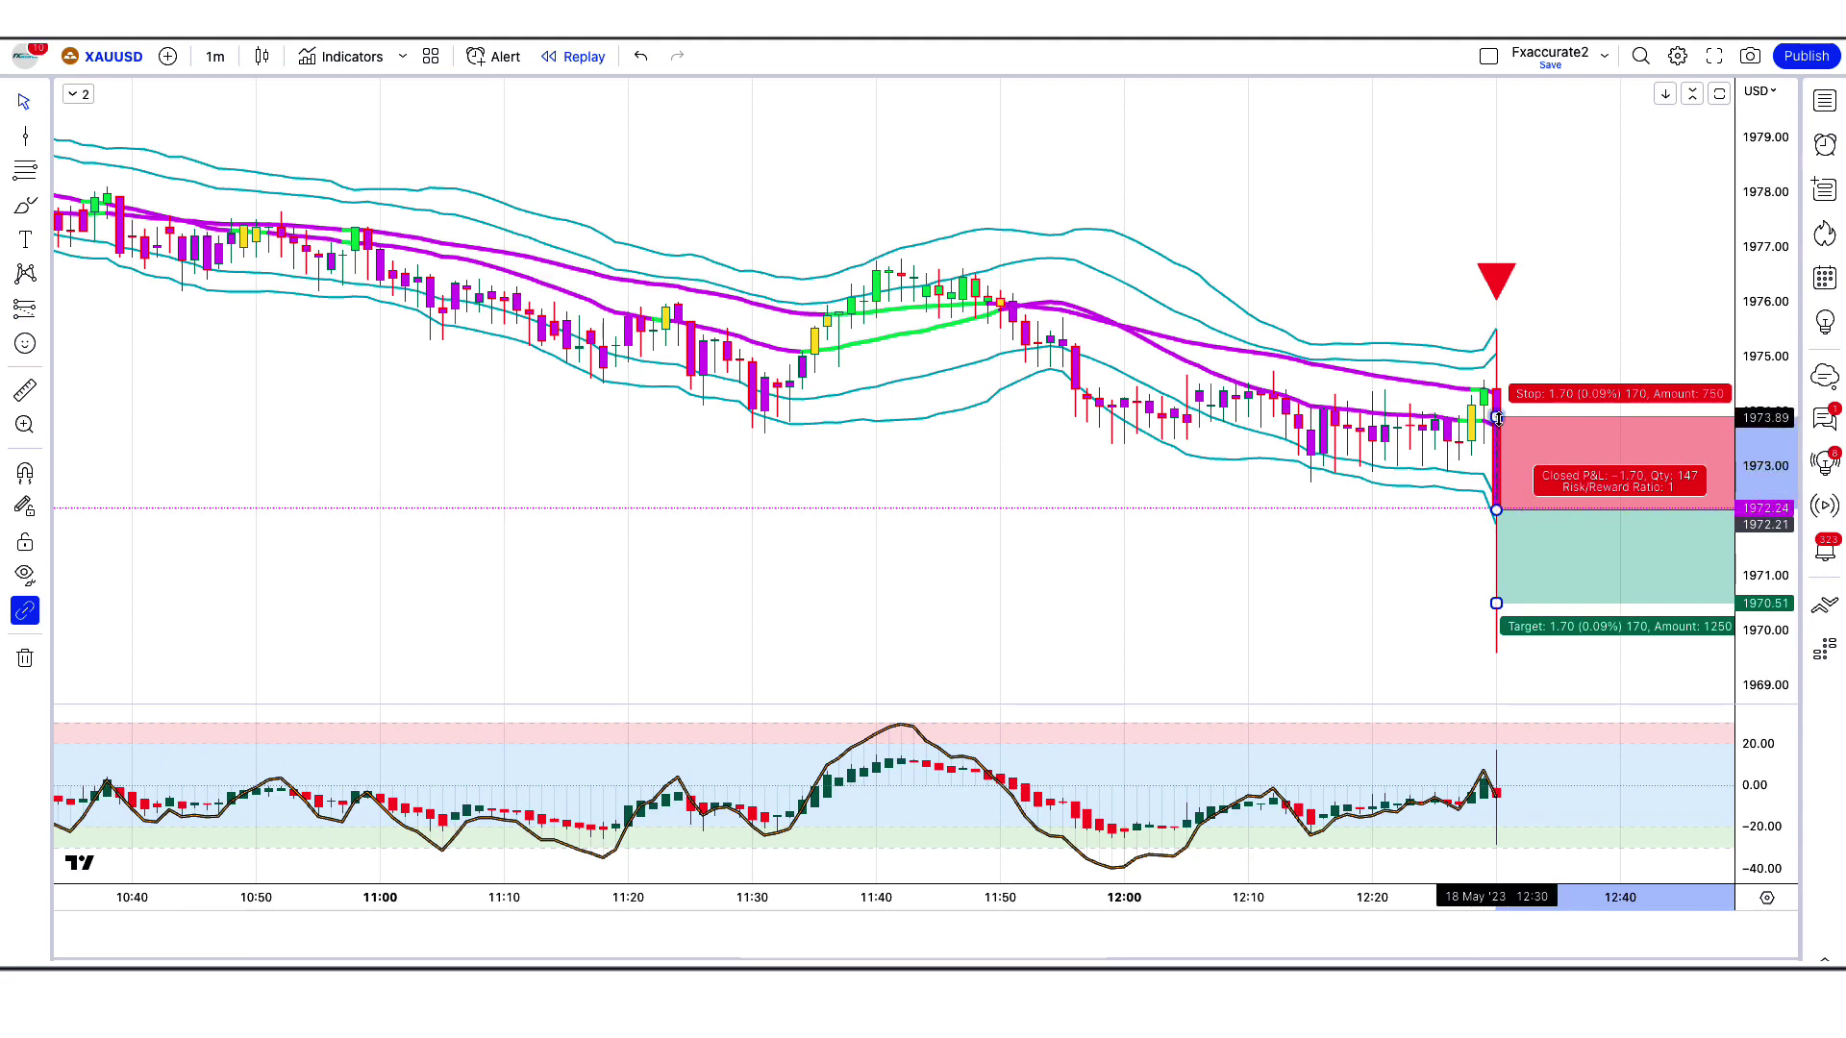
left_click_drag(1497, 417, 1561, 333)
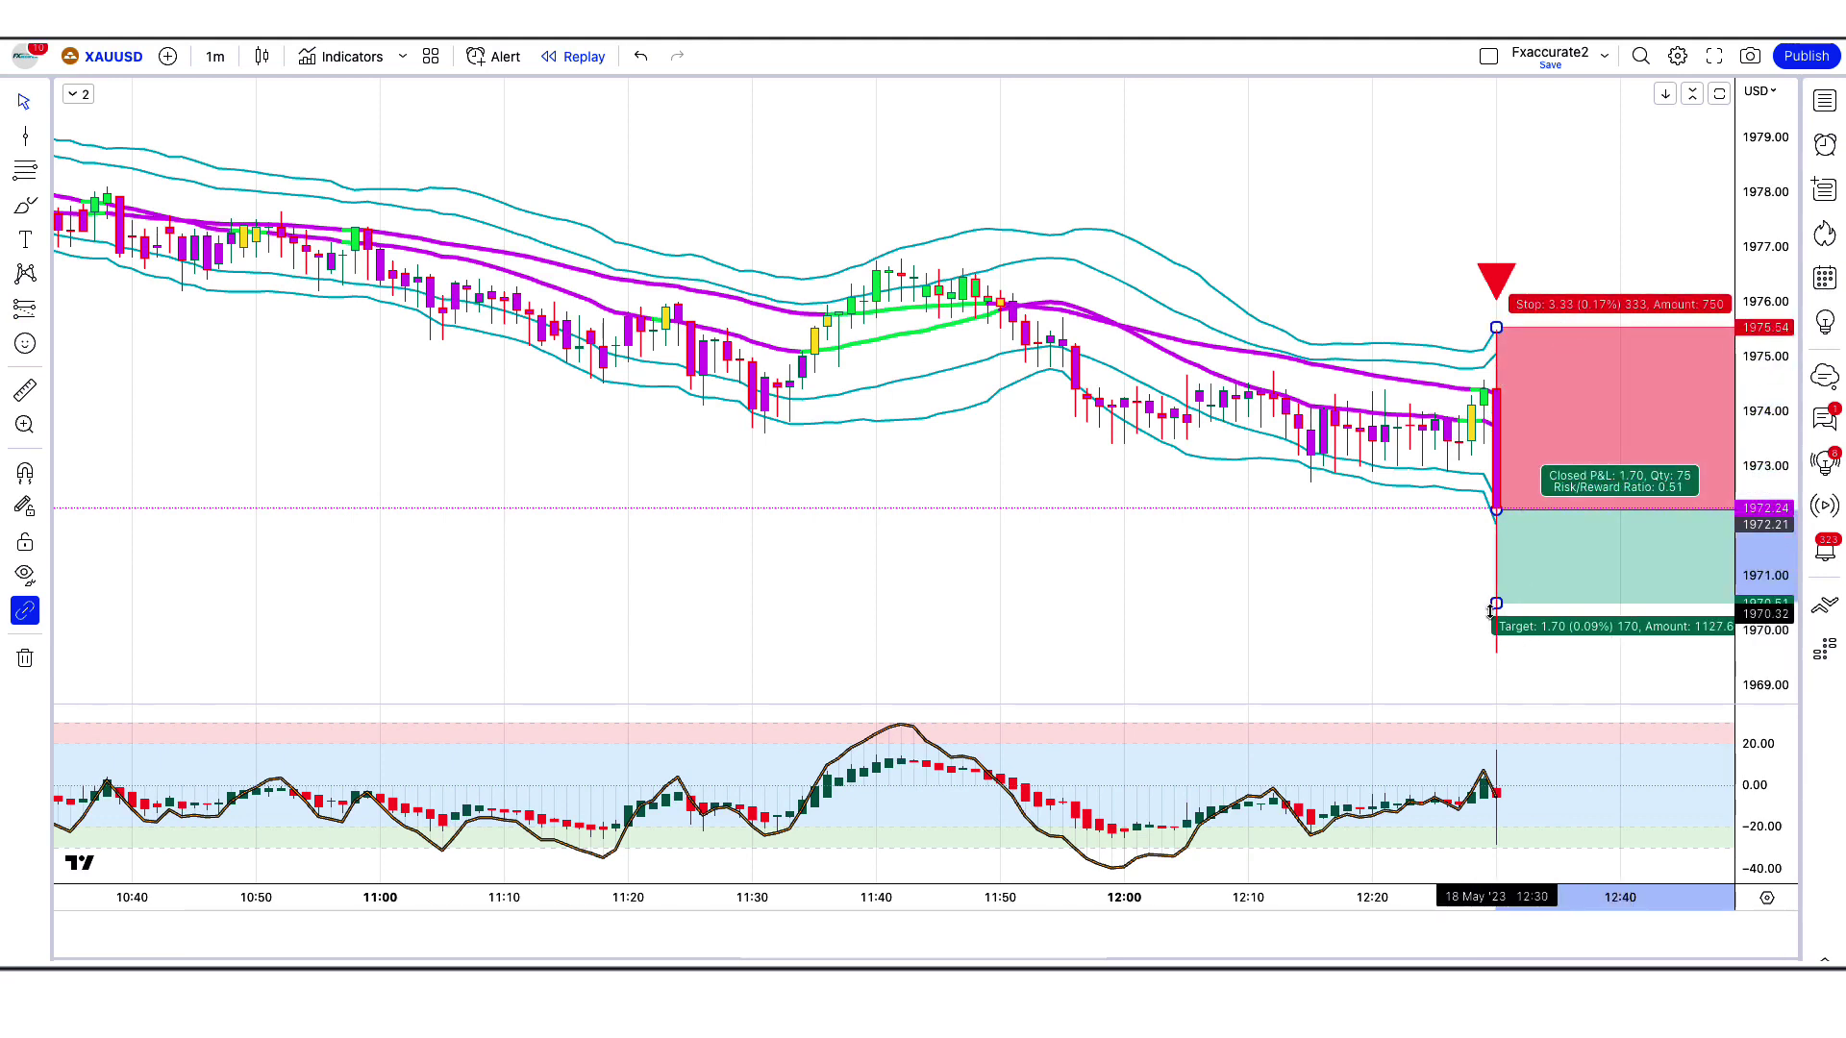
left_click_drag(1497, 603, 1494, 769)
left_click(1395, 587)
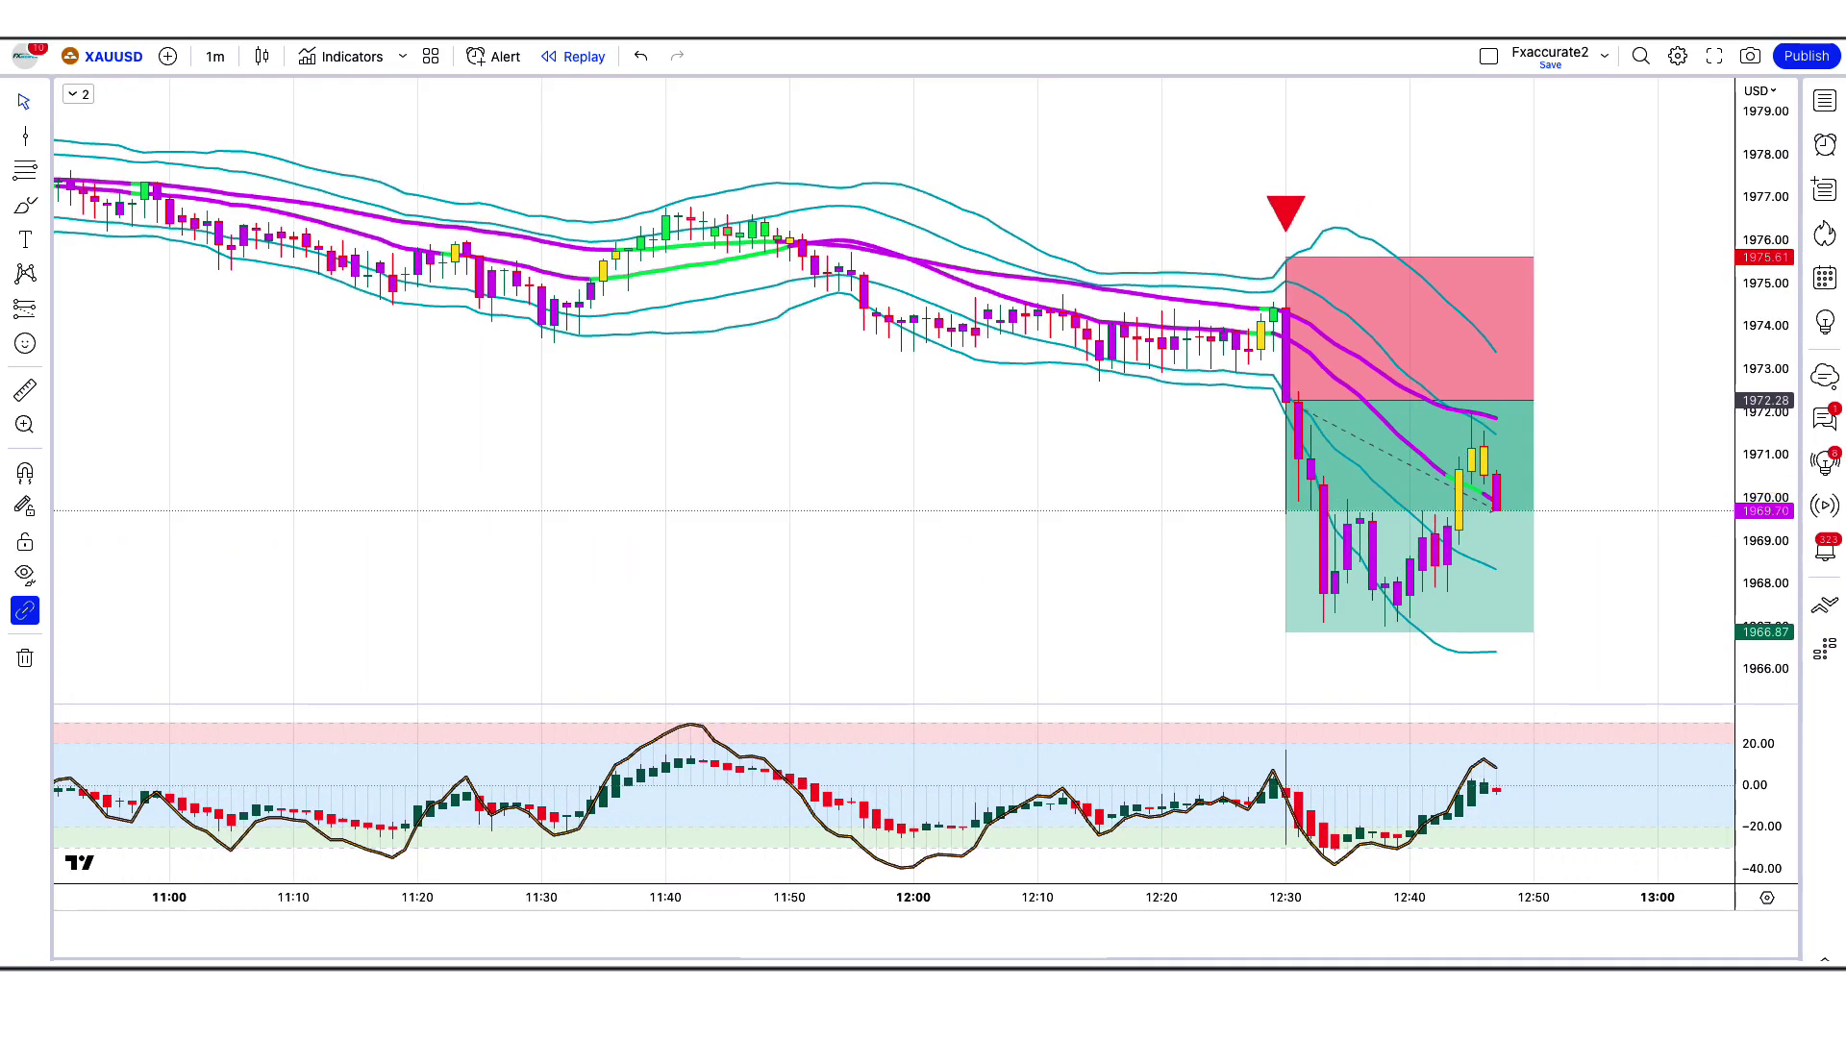
left_click_drag(1508, 394, 1496, 394)
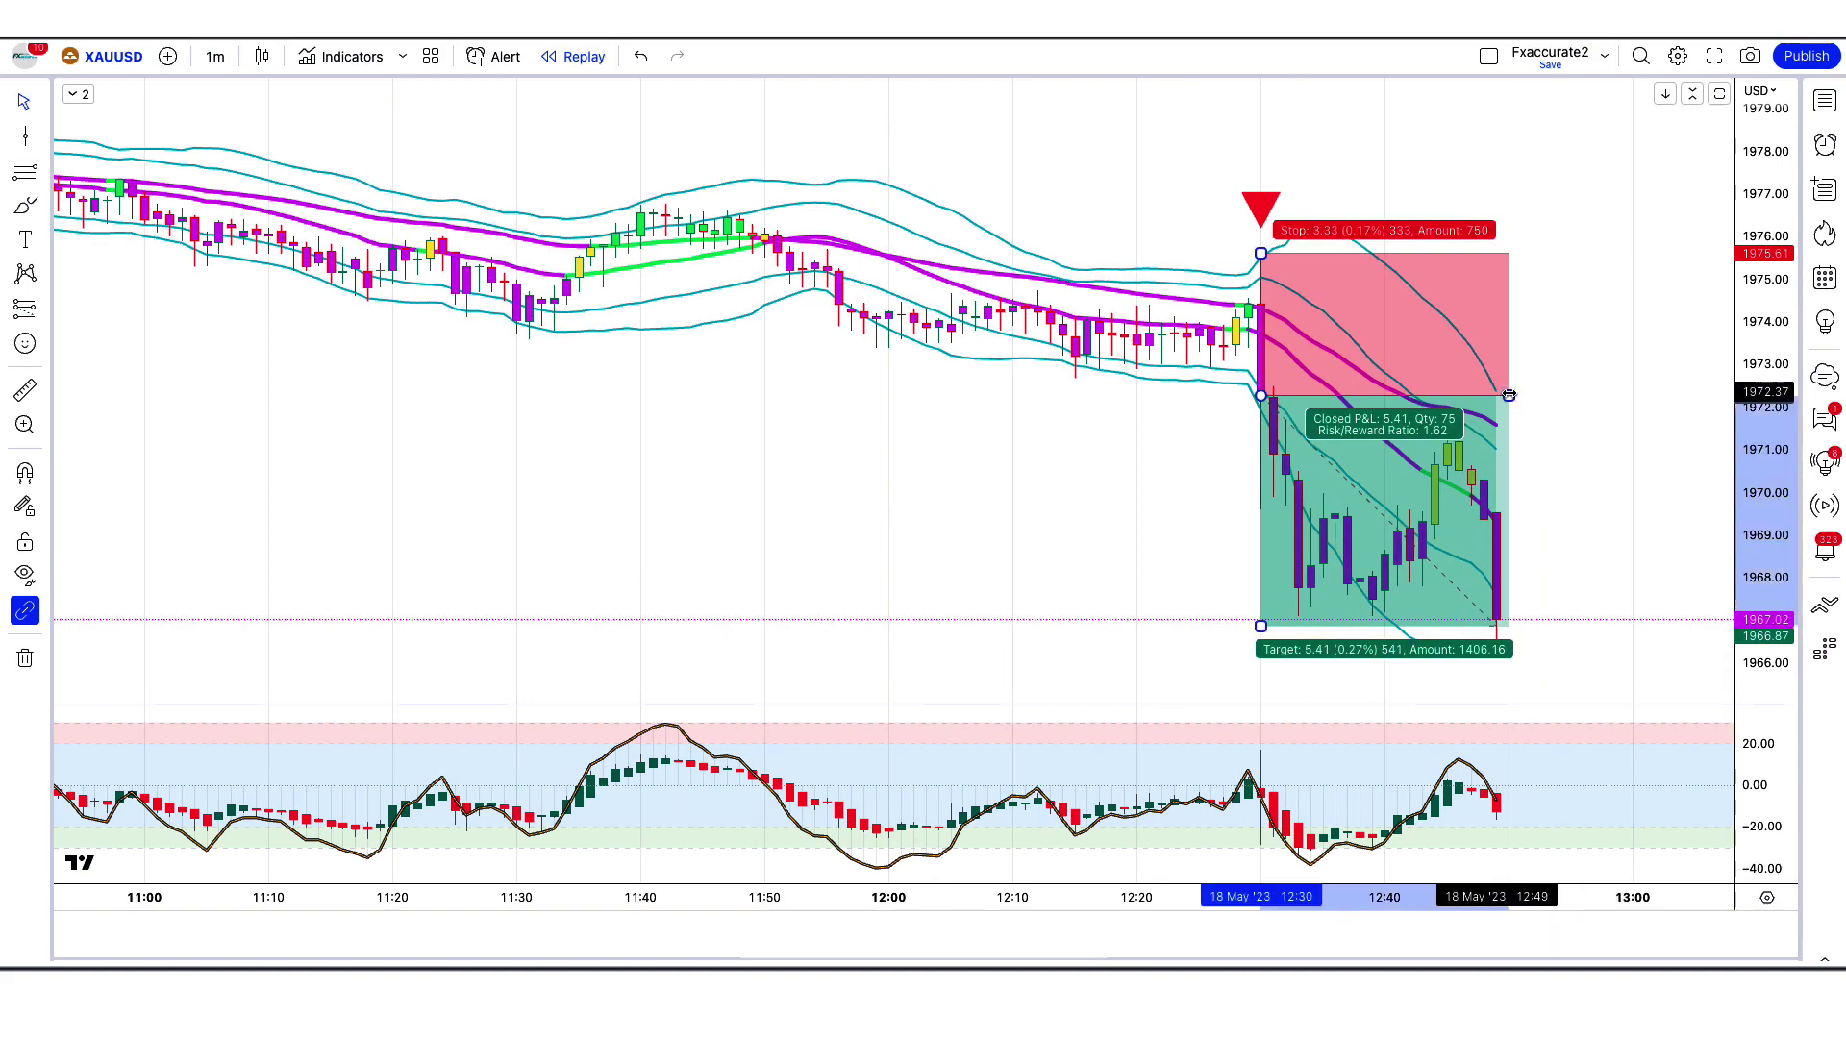
left_click(1471, 645)
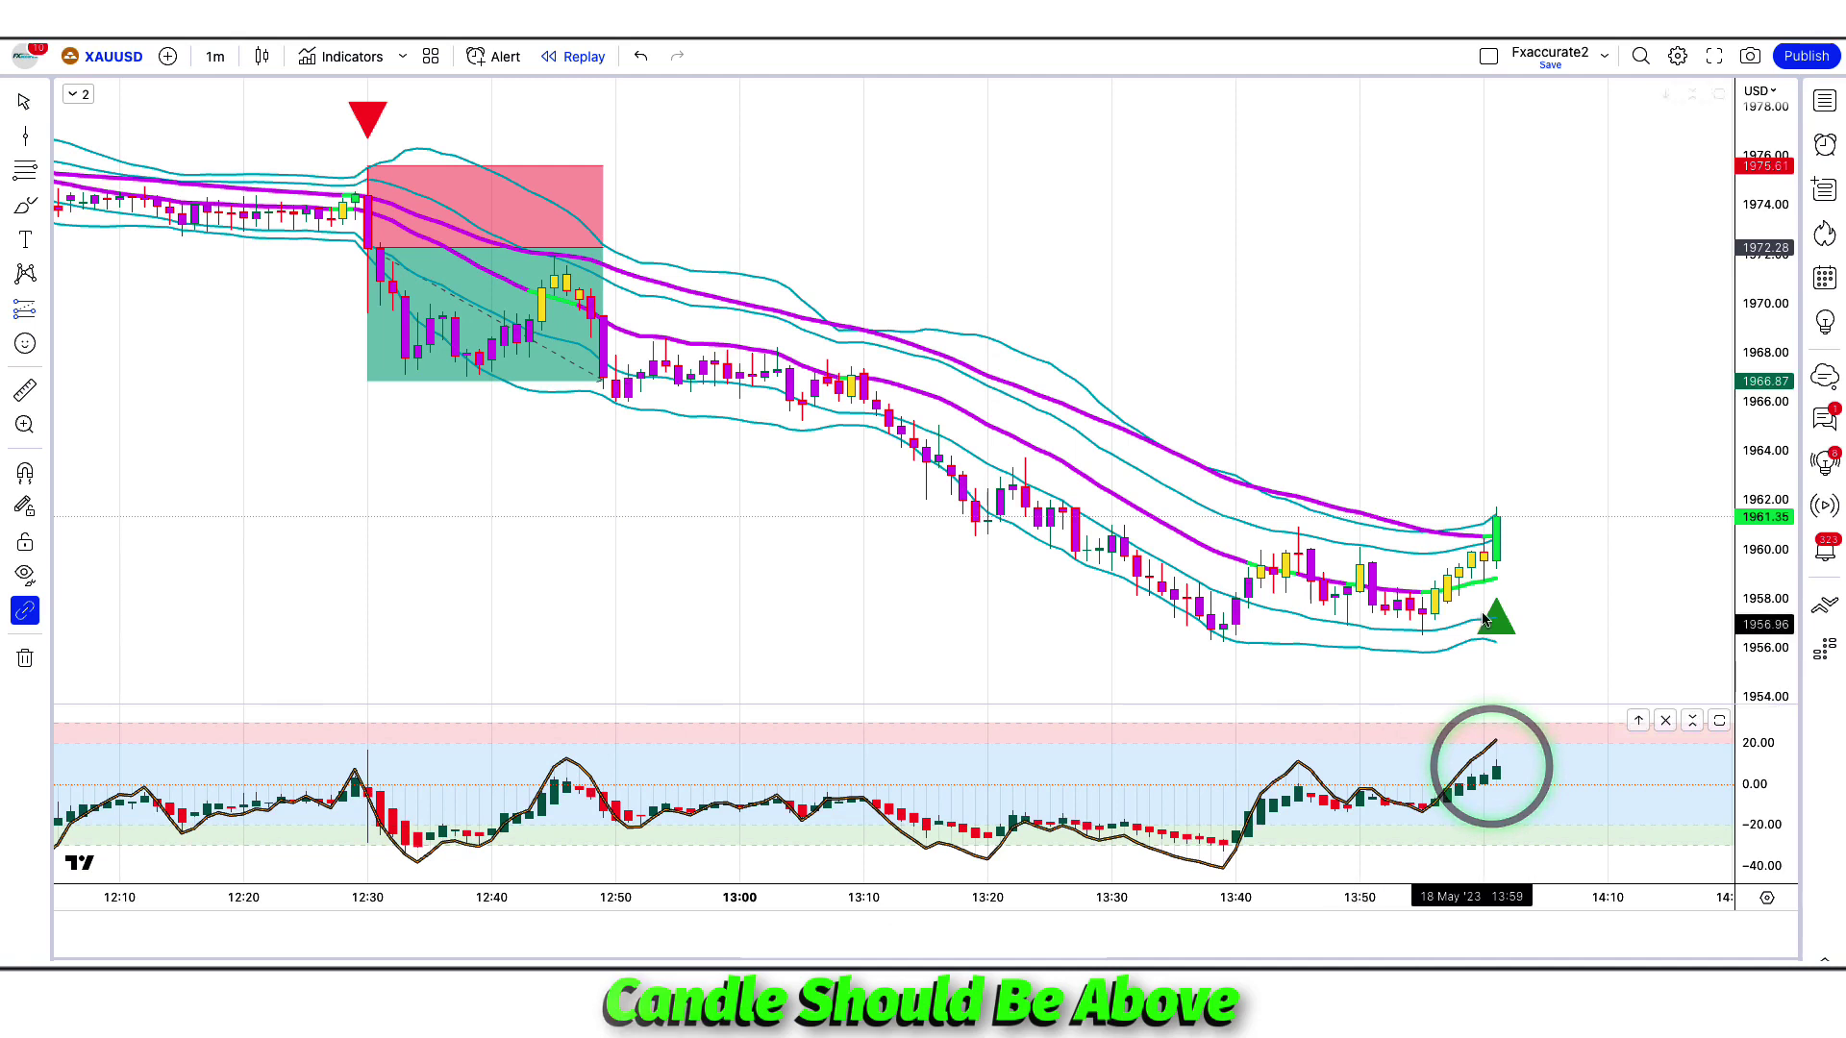
Step: Long the 14:01 buy signal, stop just below, target raised to ~1967.36, box trimmed to the trade
left_click(1498, 519)
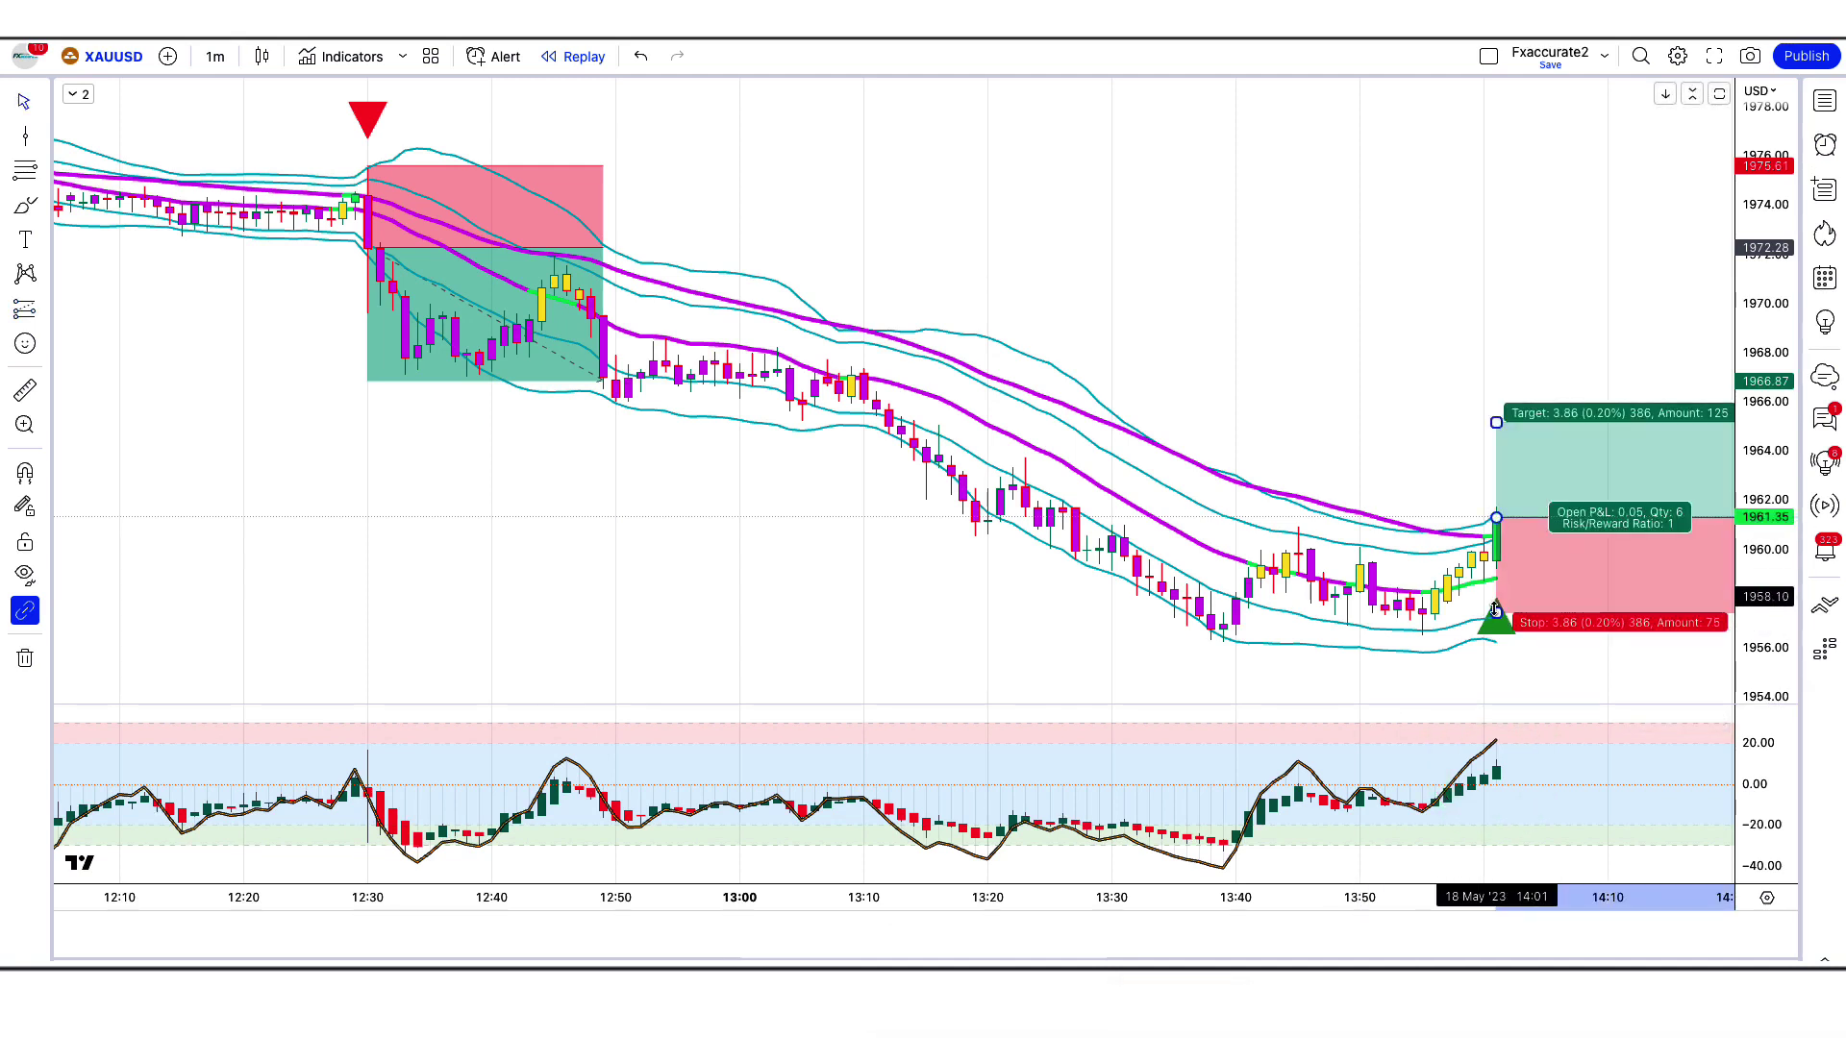
left_click_drag(1497, 613, 1538, 621)
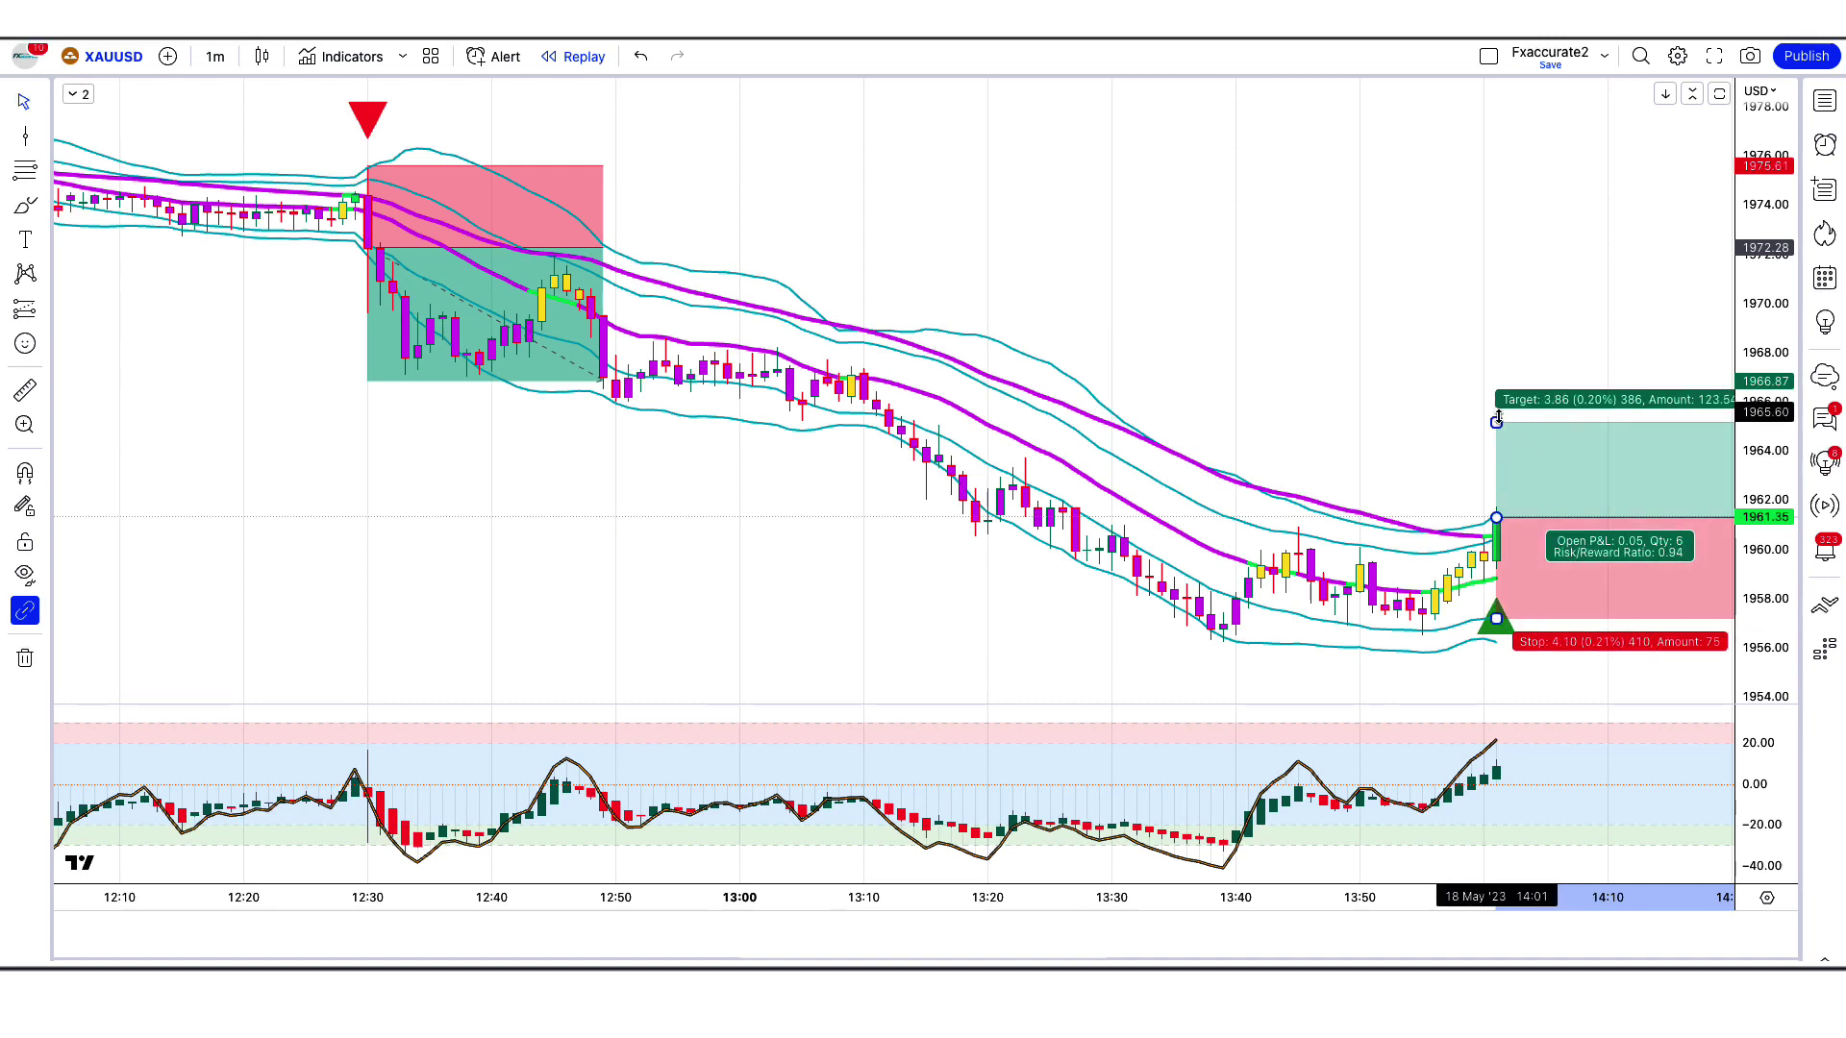
left_click_drag(1496, 424, 1493, 363)
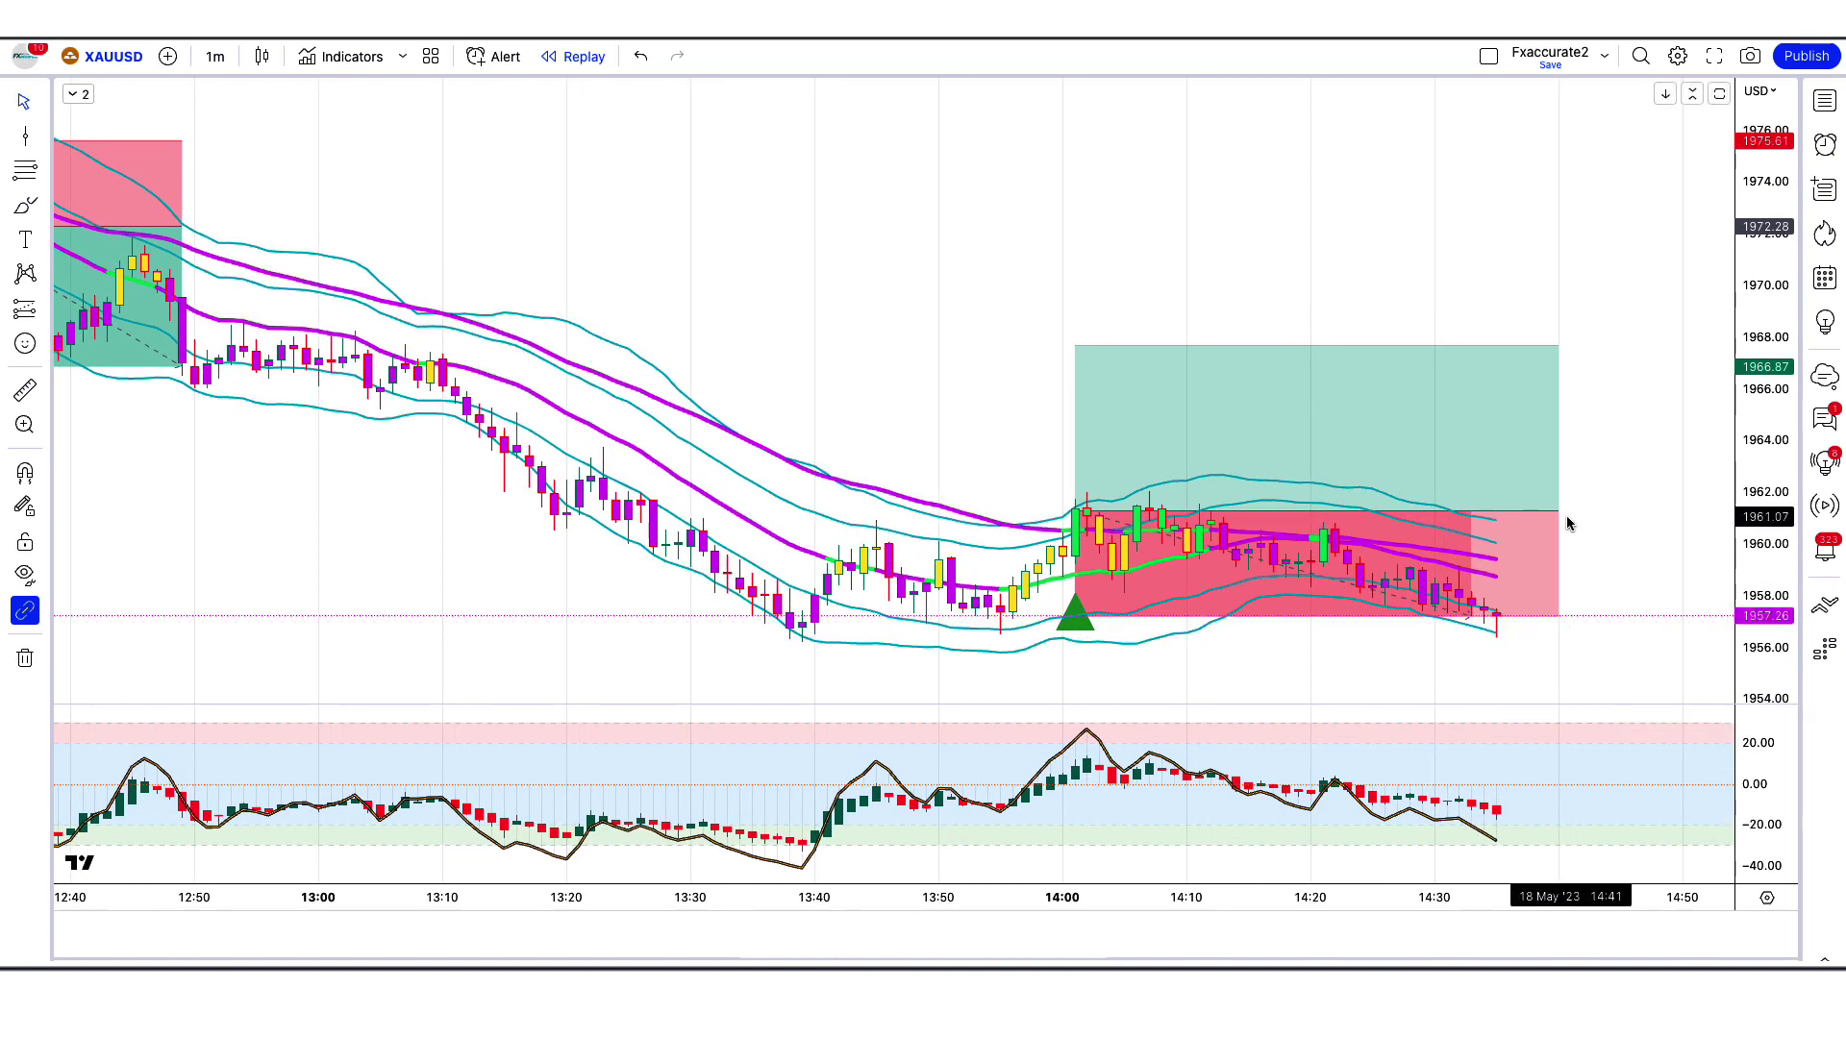
left_click_drag(1559, 513, 1471, 512)
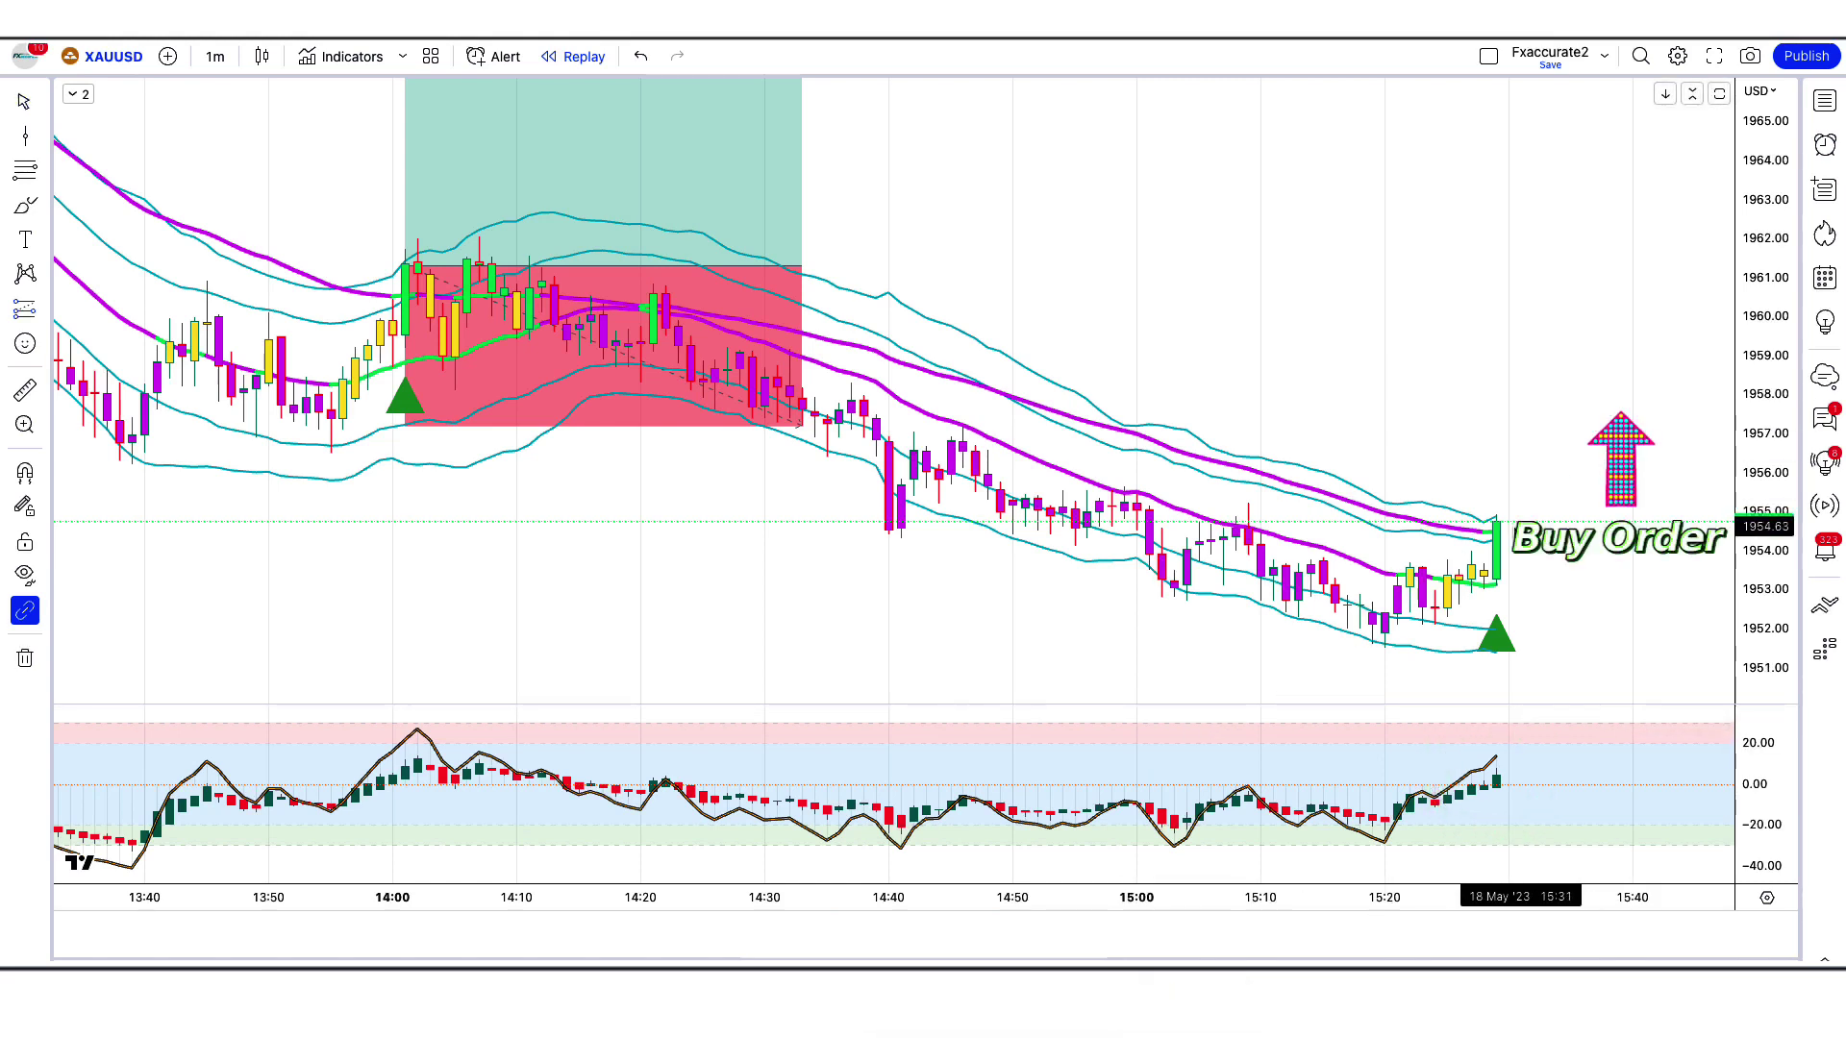
Step: Long the latest buy signal with a lower stop and target raised to about 1958.9
left_click(1497, 524)
left_click_drag(1503, 606, 1511, 633)
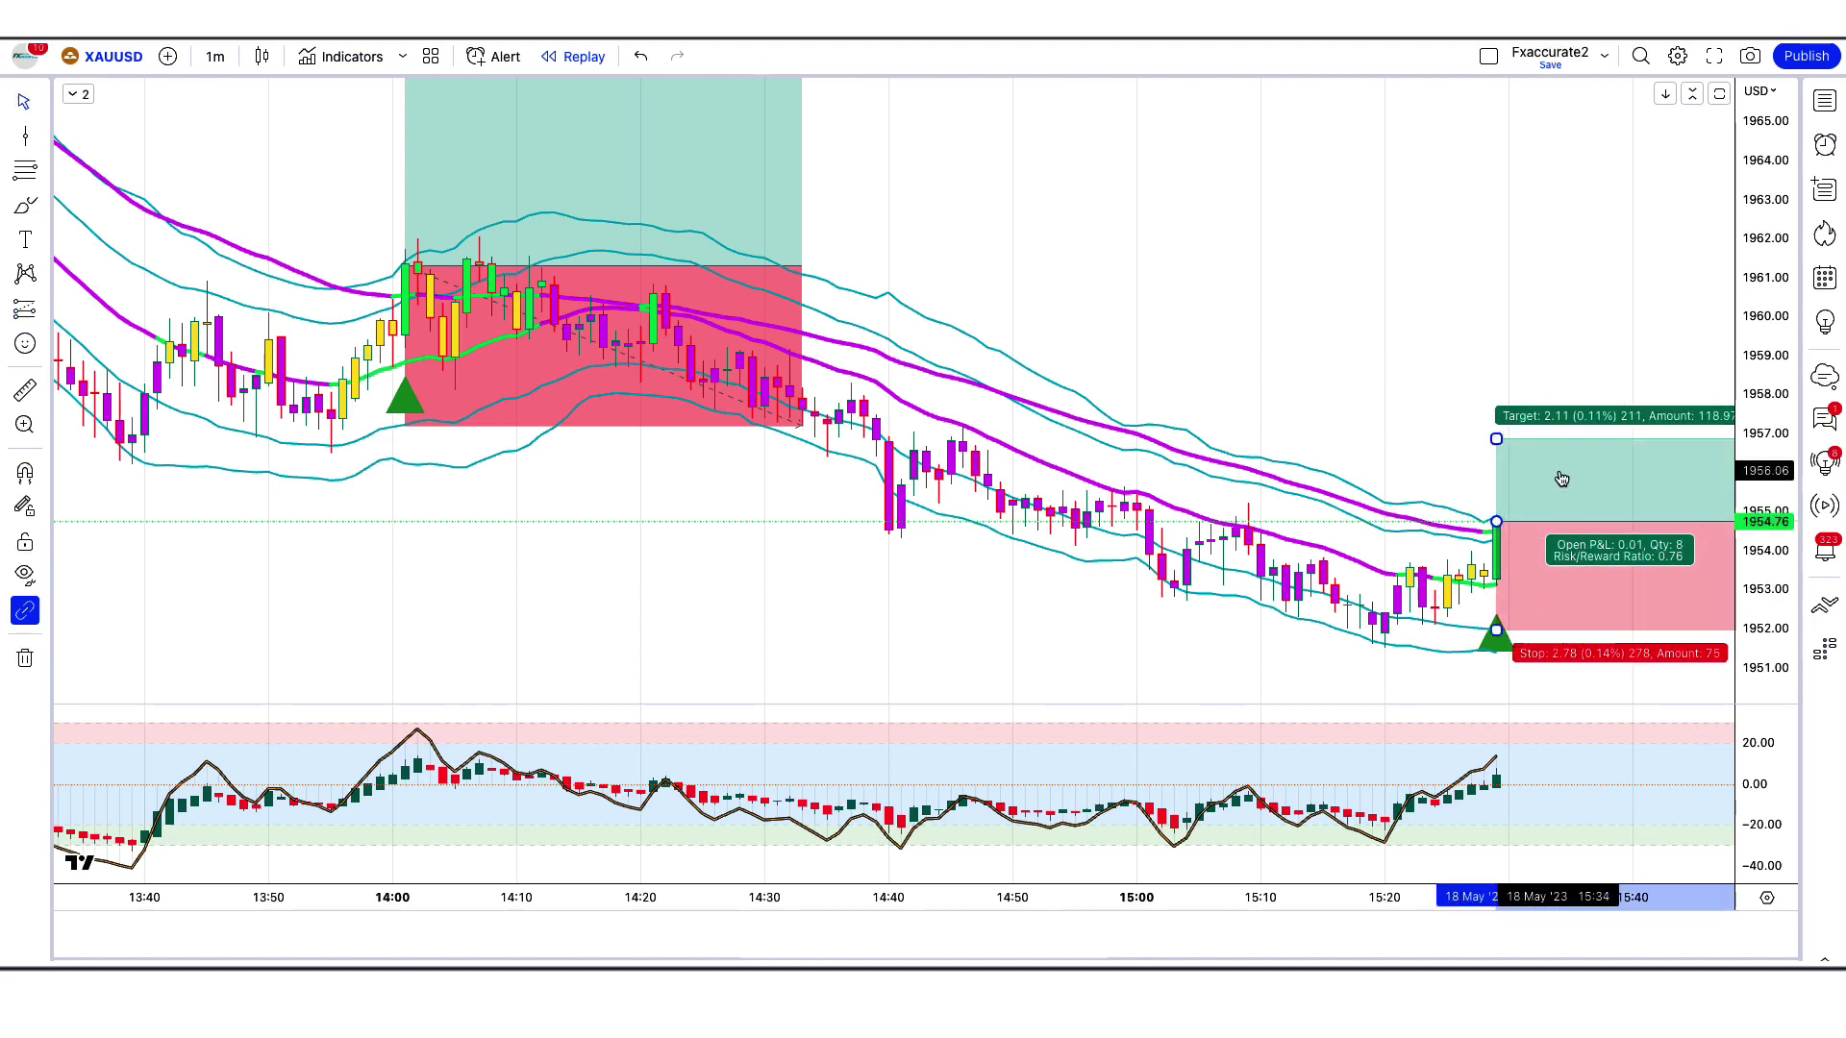
left_click_drag(1496, 440, 1498, 360)
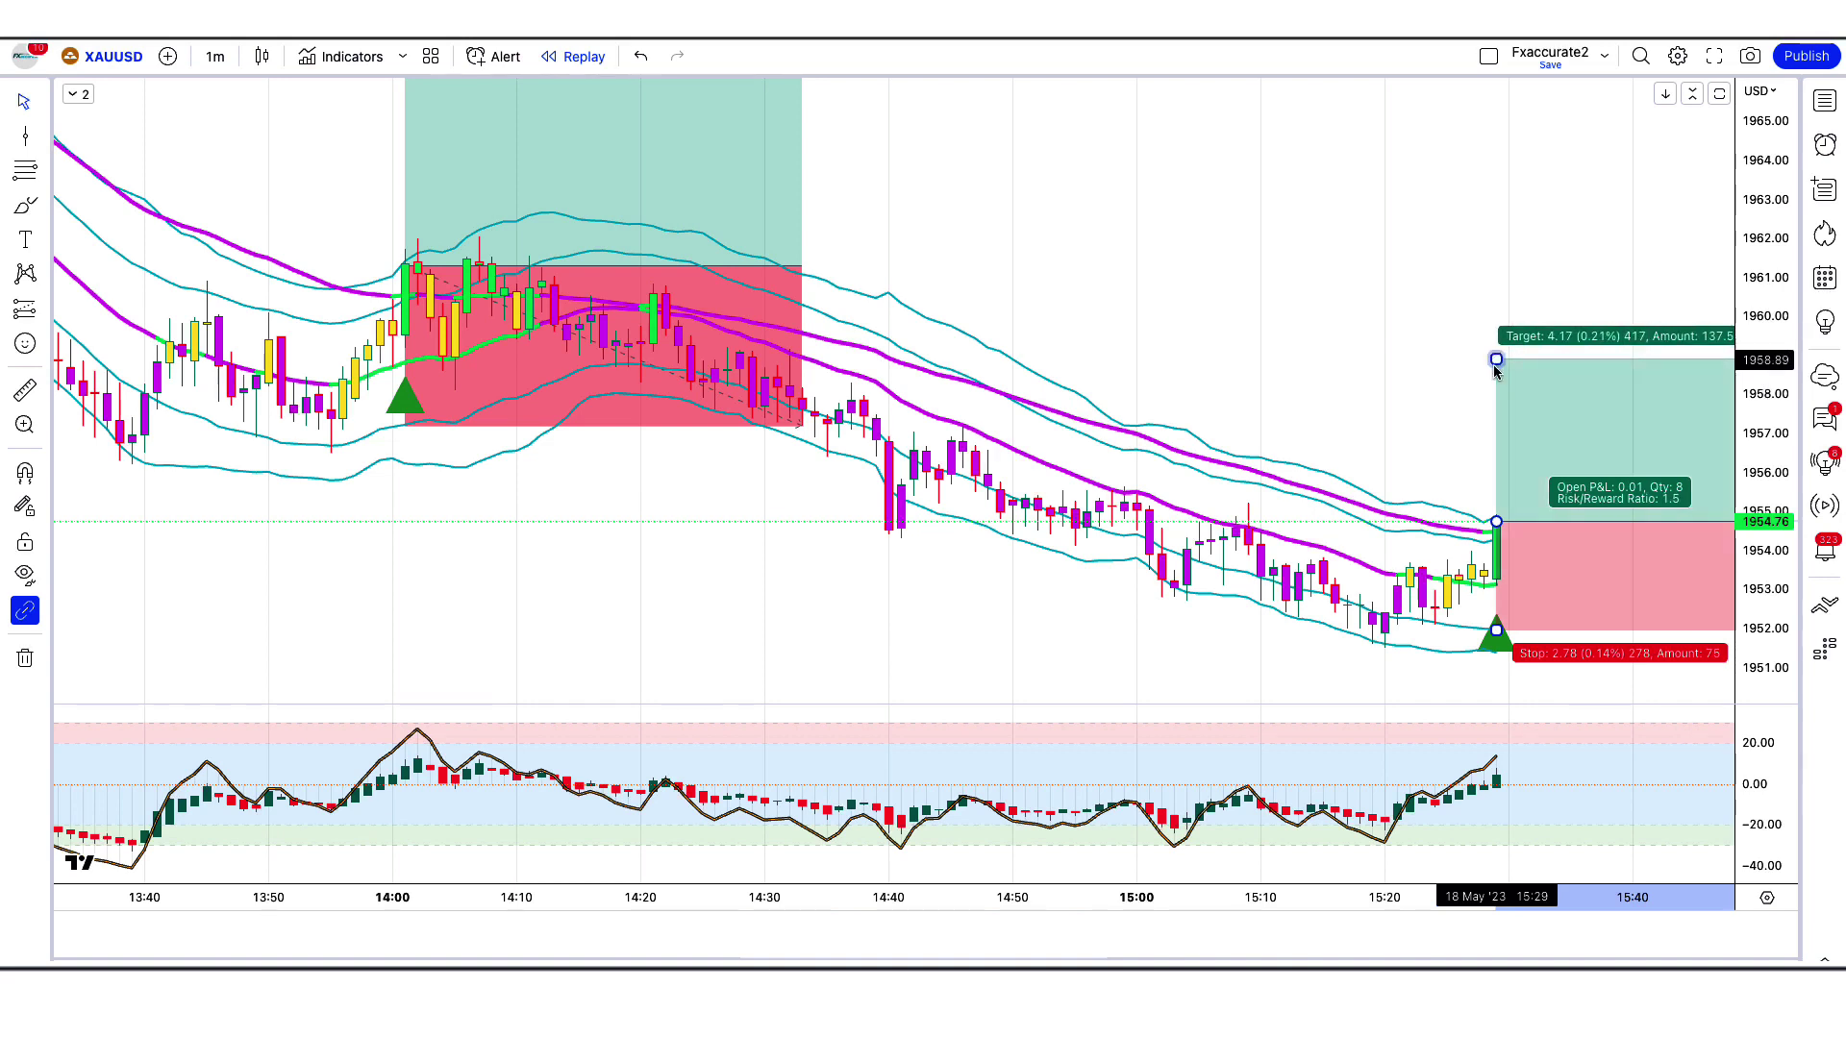
left_click(1471, 760)
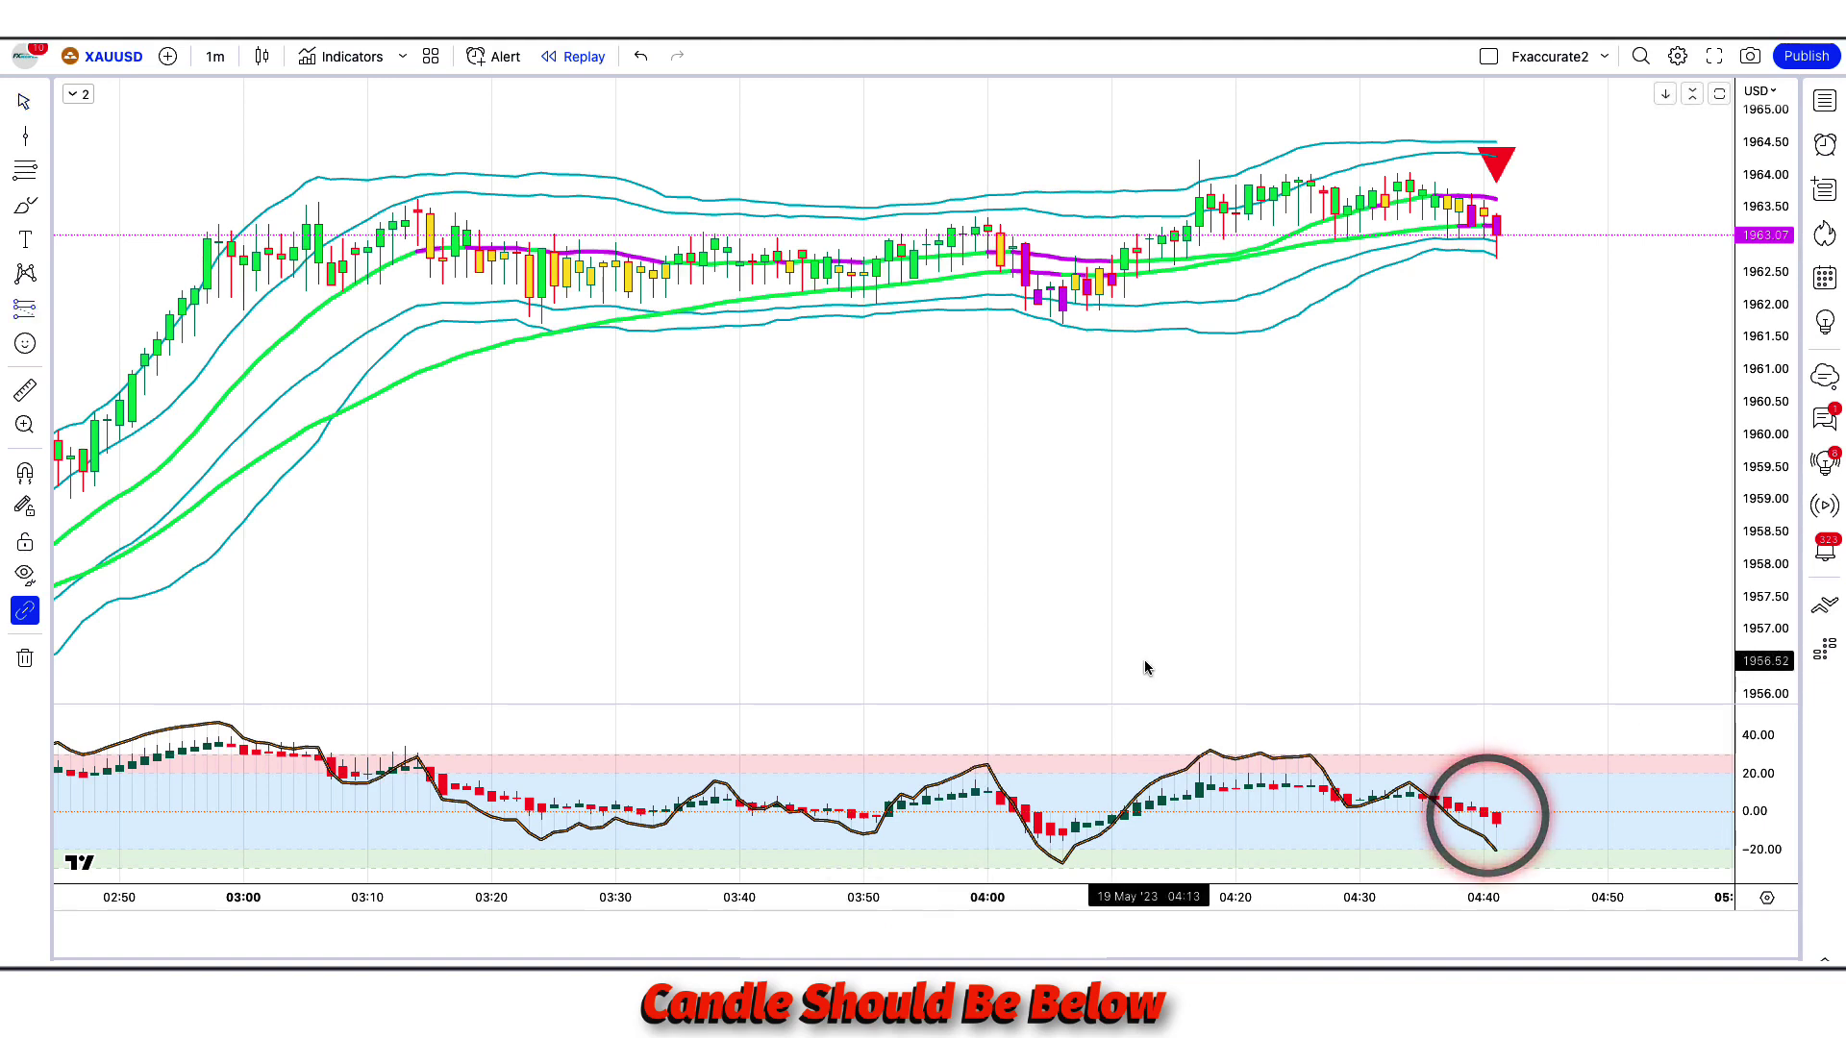
Step: Place a short at the sell signal with stop 1964.29 and target 1961.10
left_click(1497, 235)
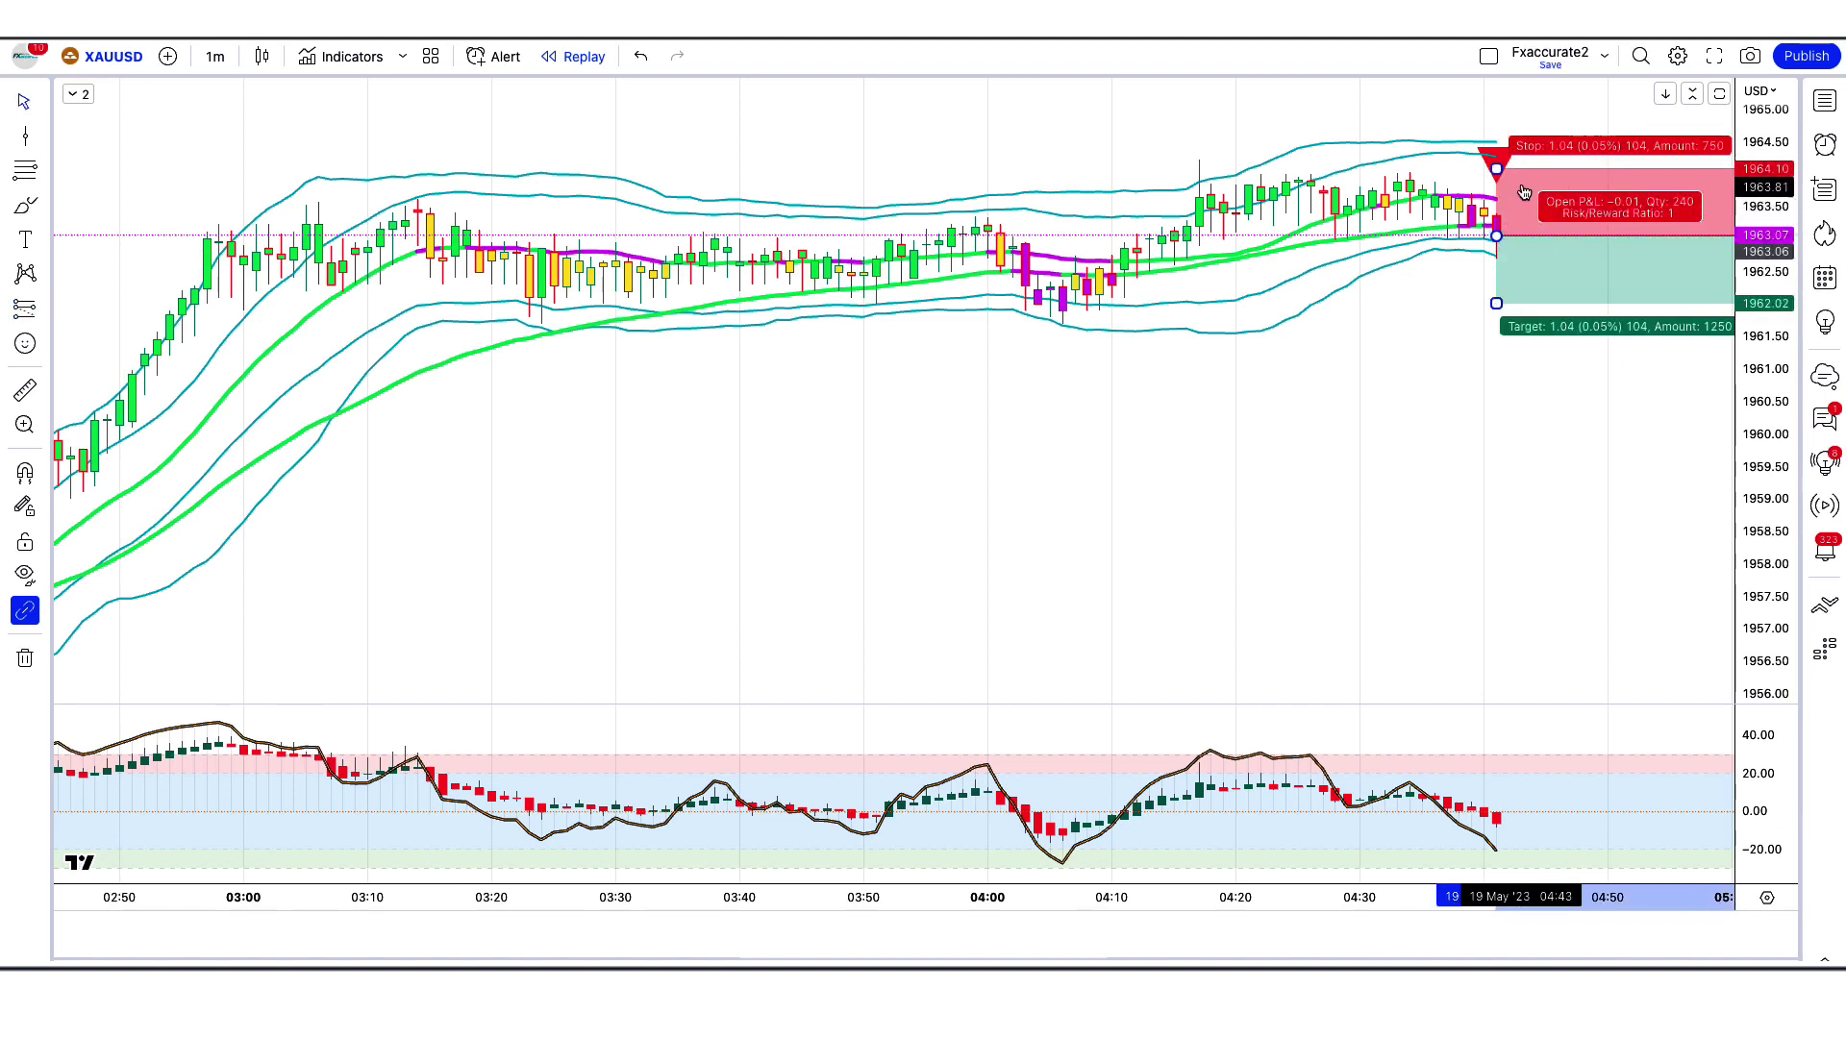
left_click_drag(1497, 173, 1516, 160)
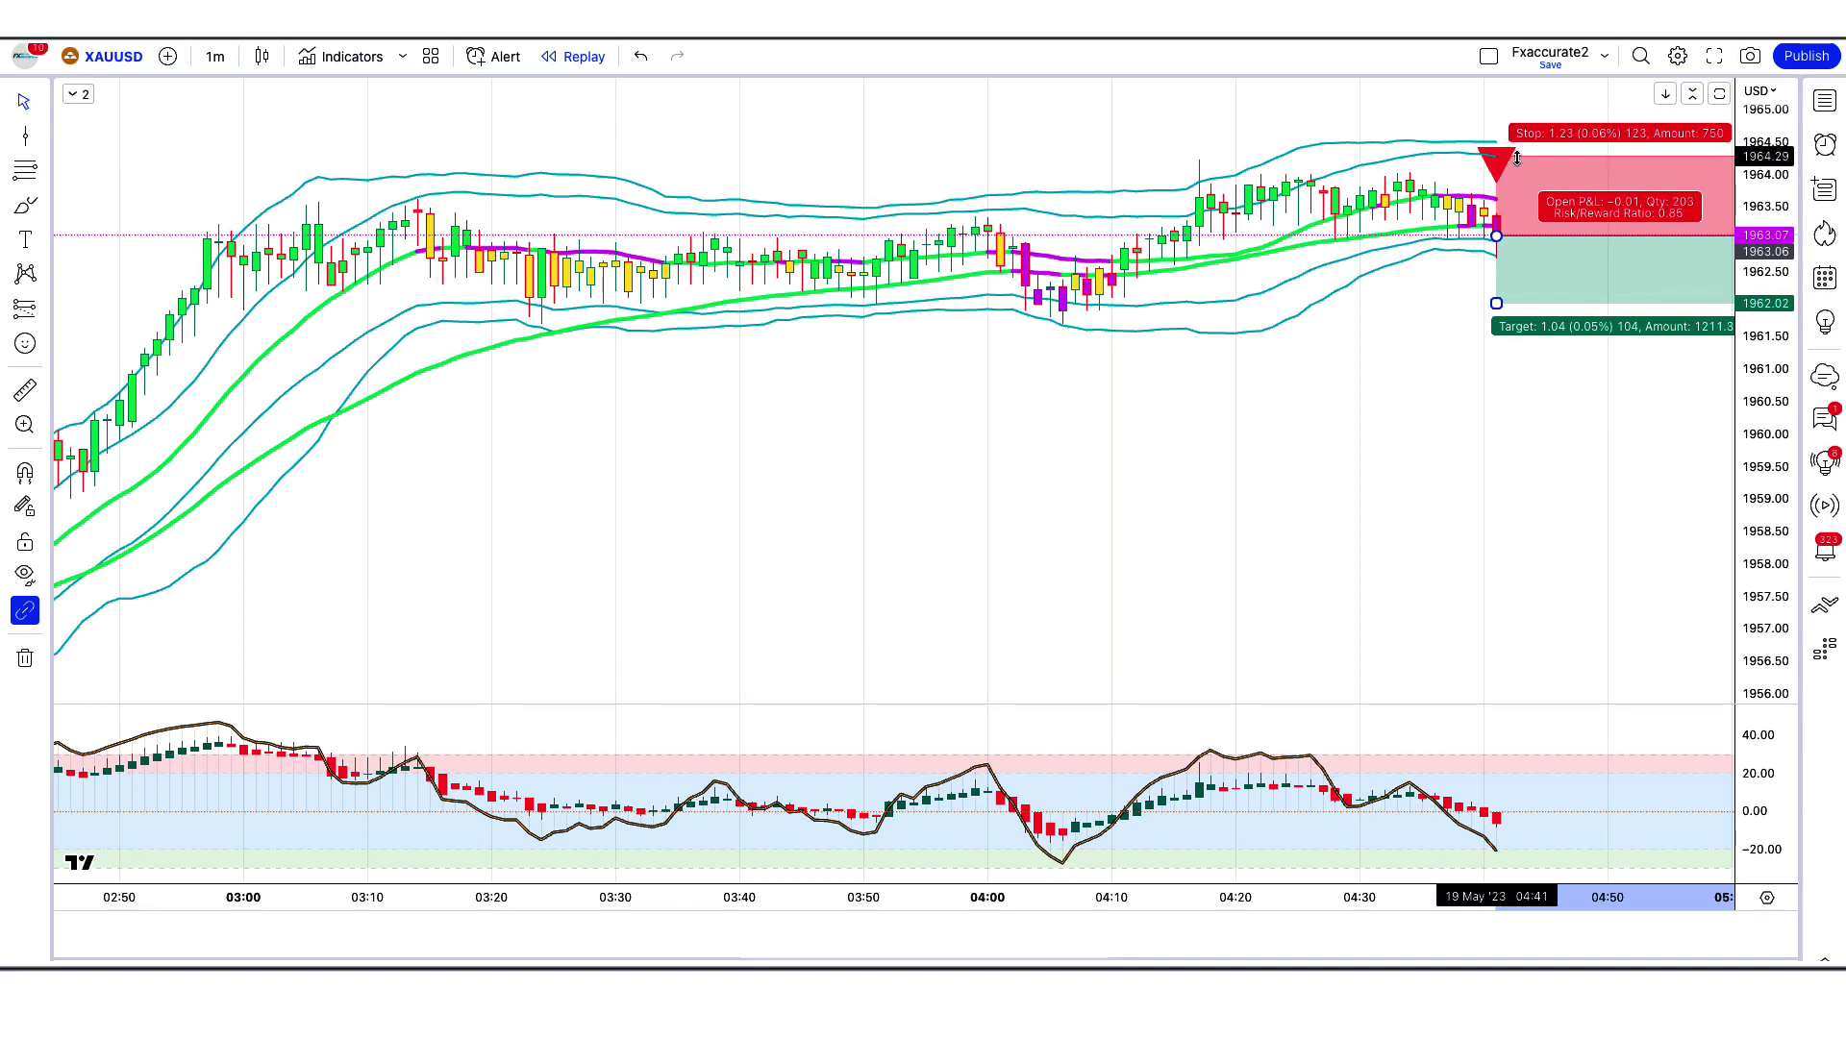
left_click_drag(1497, 306, 1486, 365)
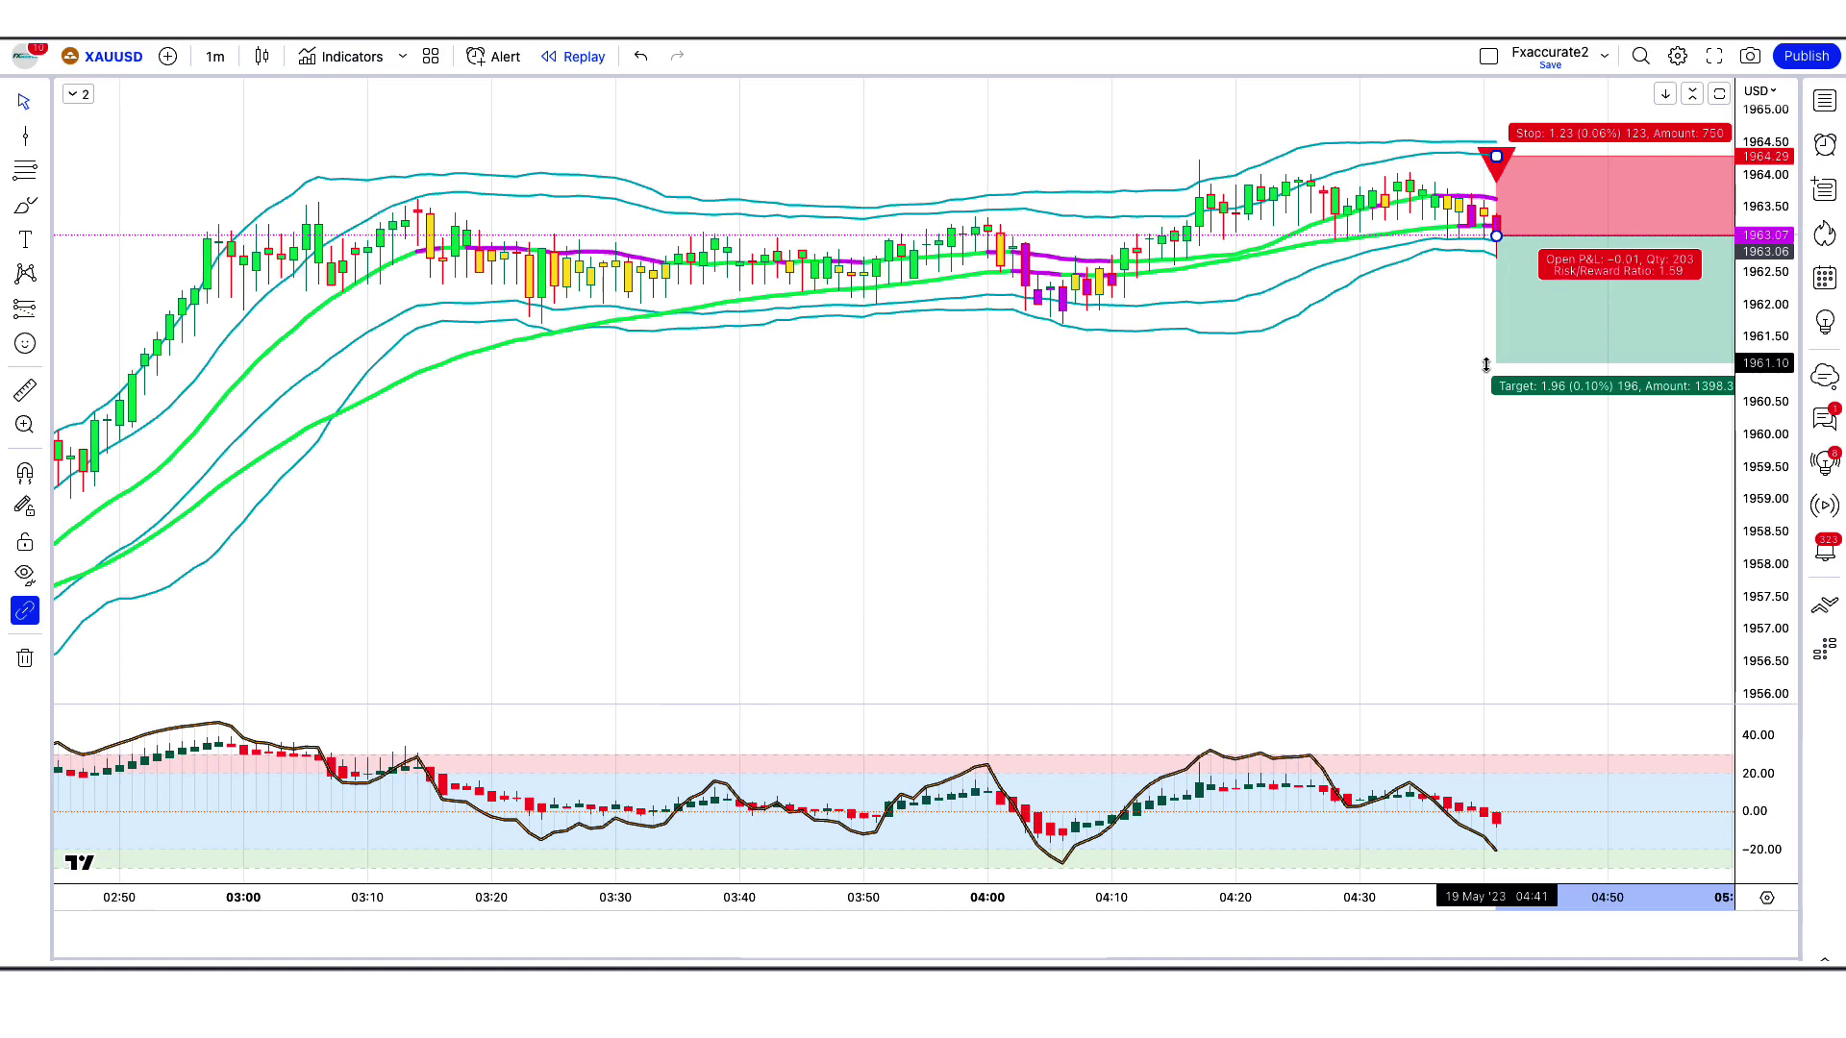
left_click(1351, 400)
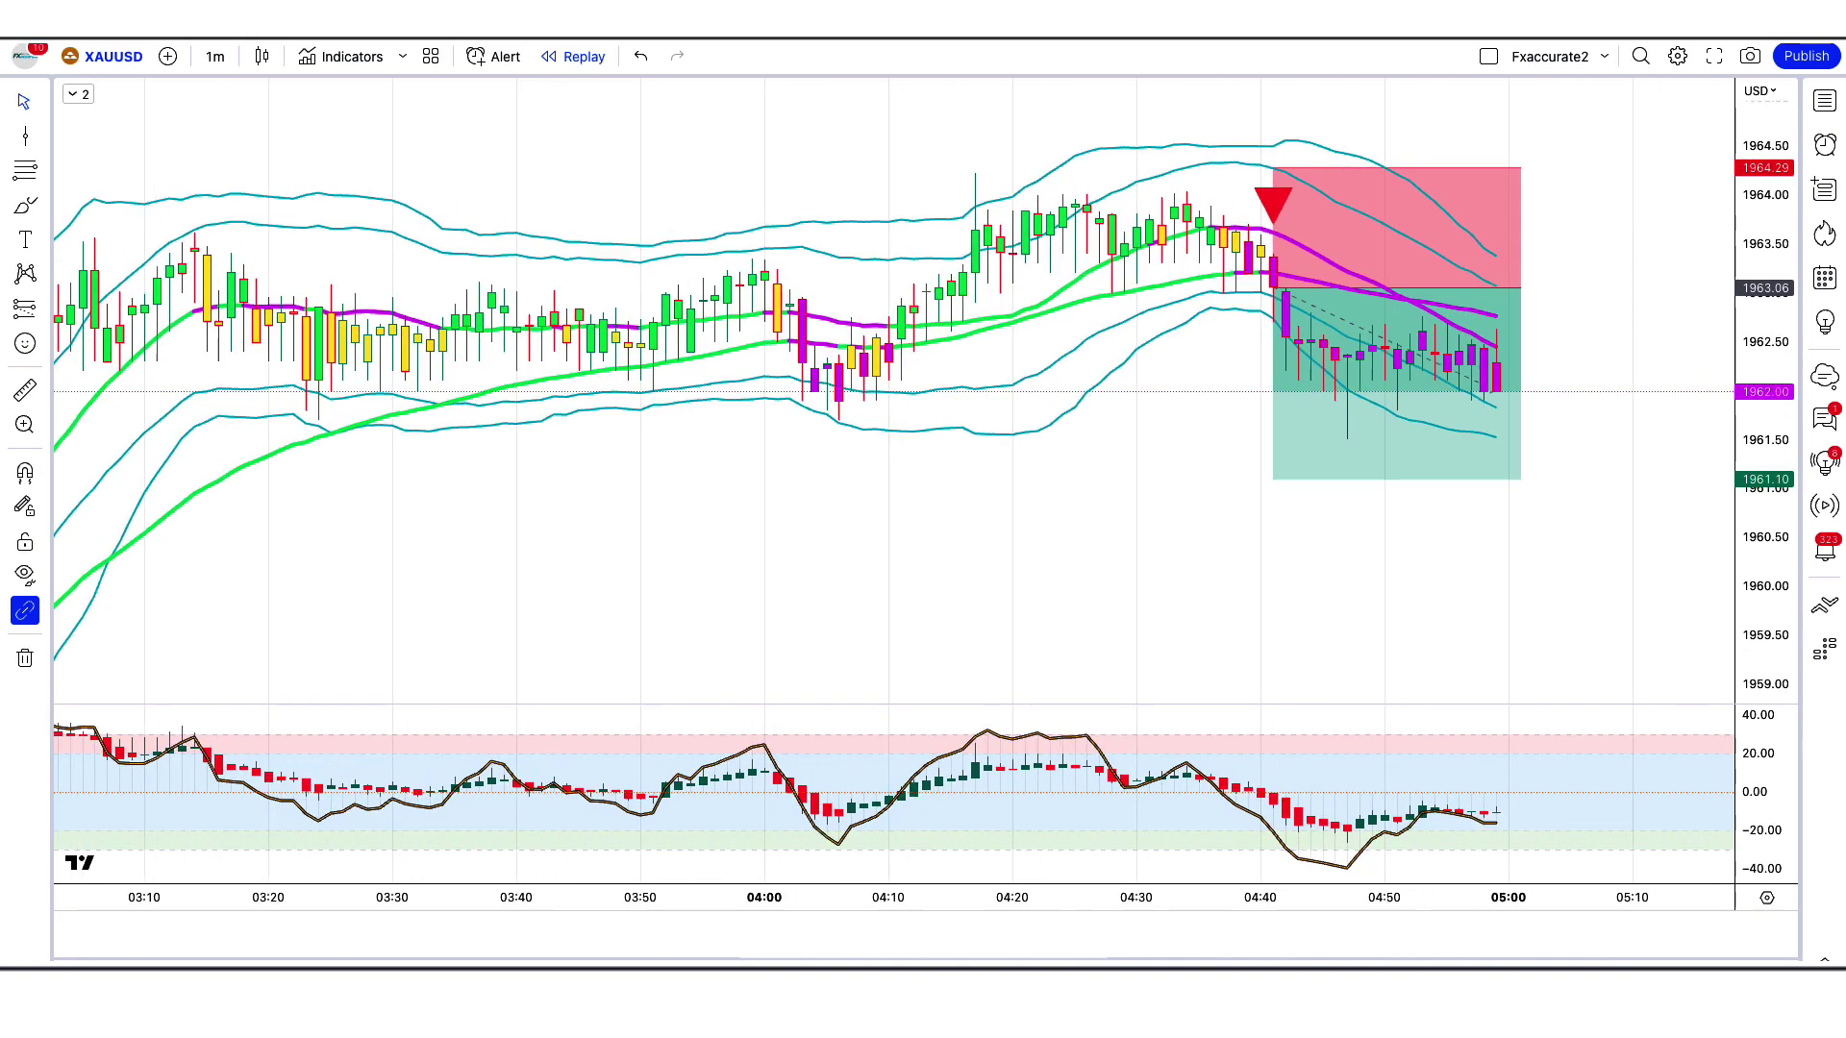
Step: Trim the short position box to end where the target was hit
left_click(1590, 478)
left_click(846, 824)
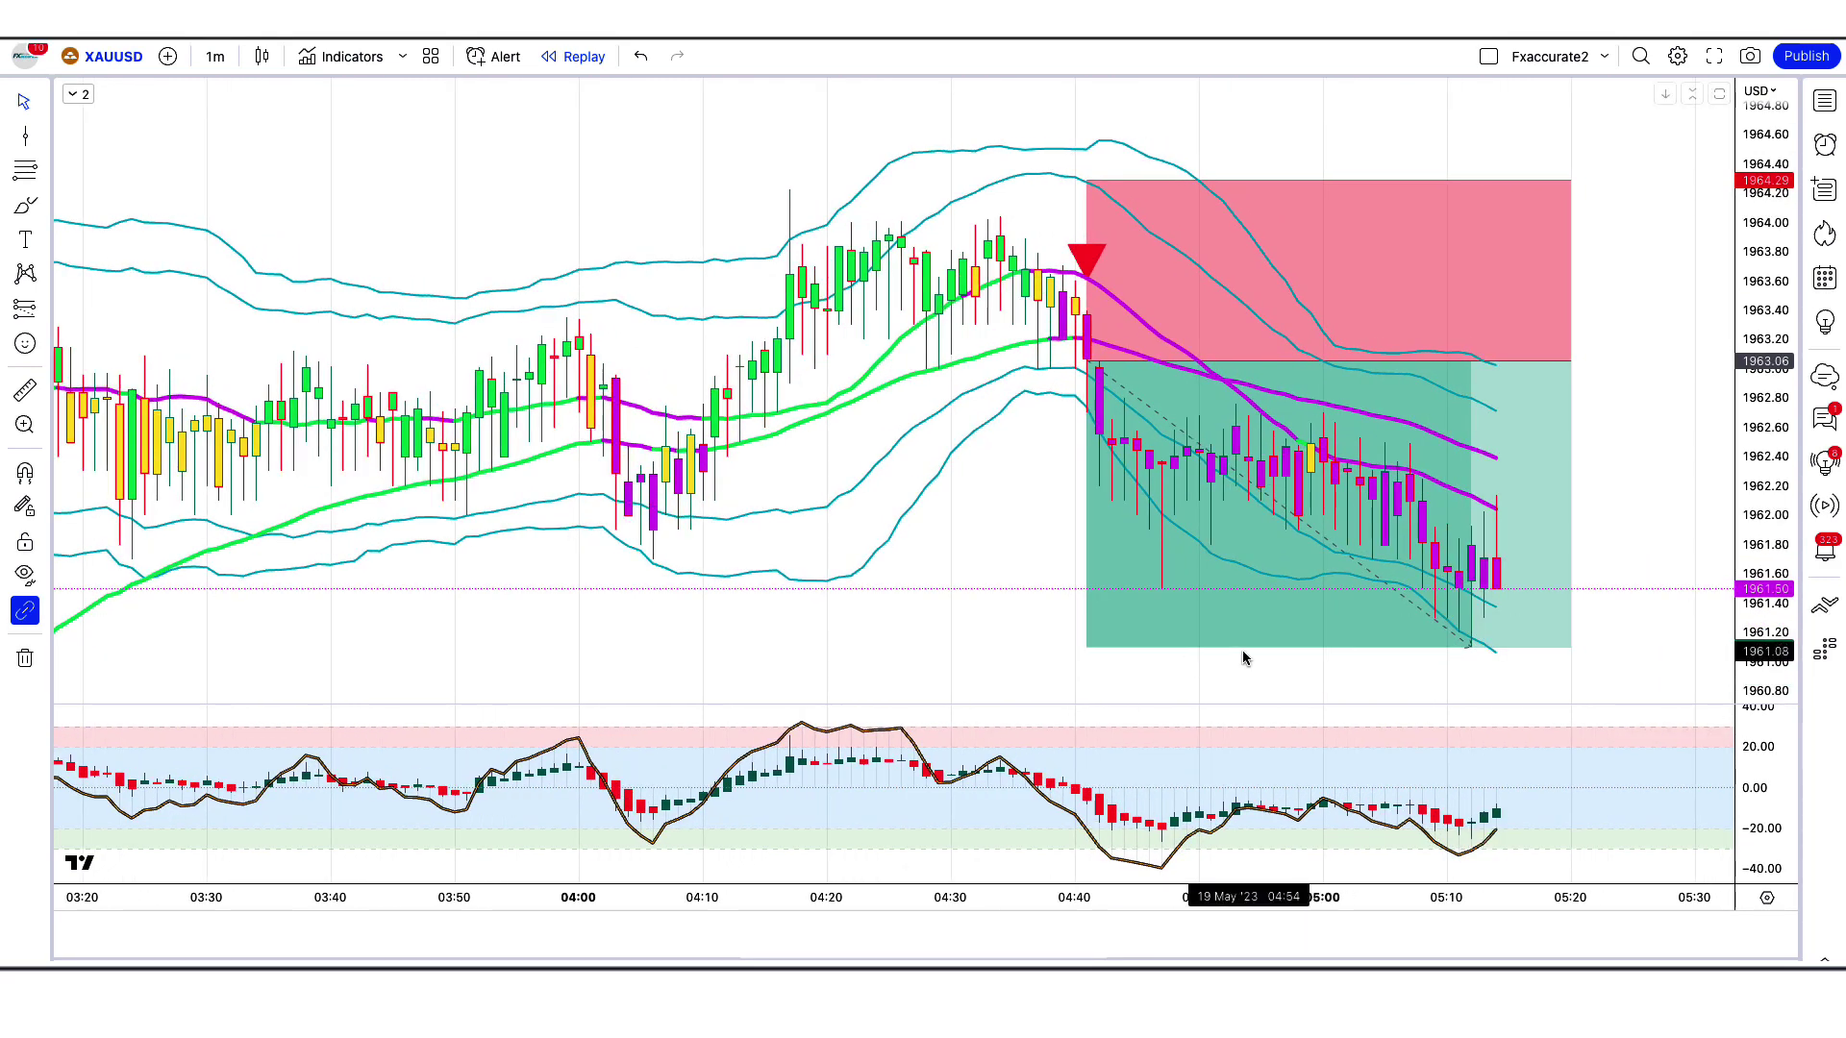
left_click_drag(1573, 365, 1484, 381)
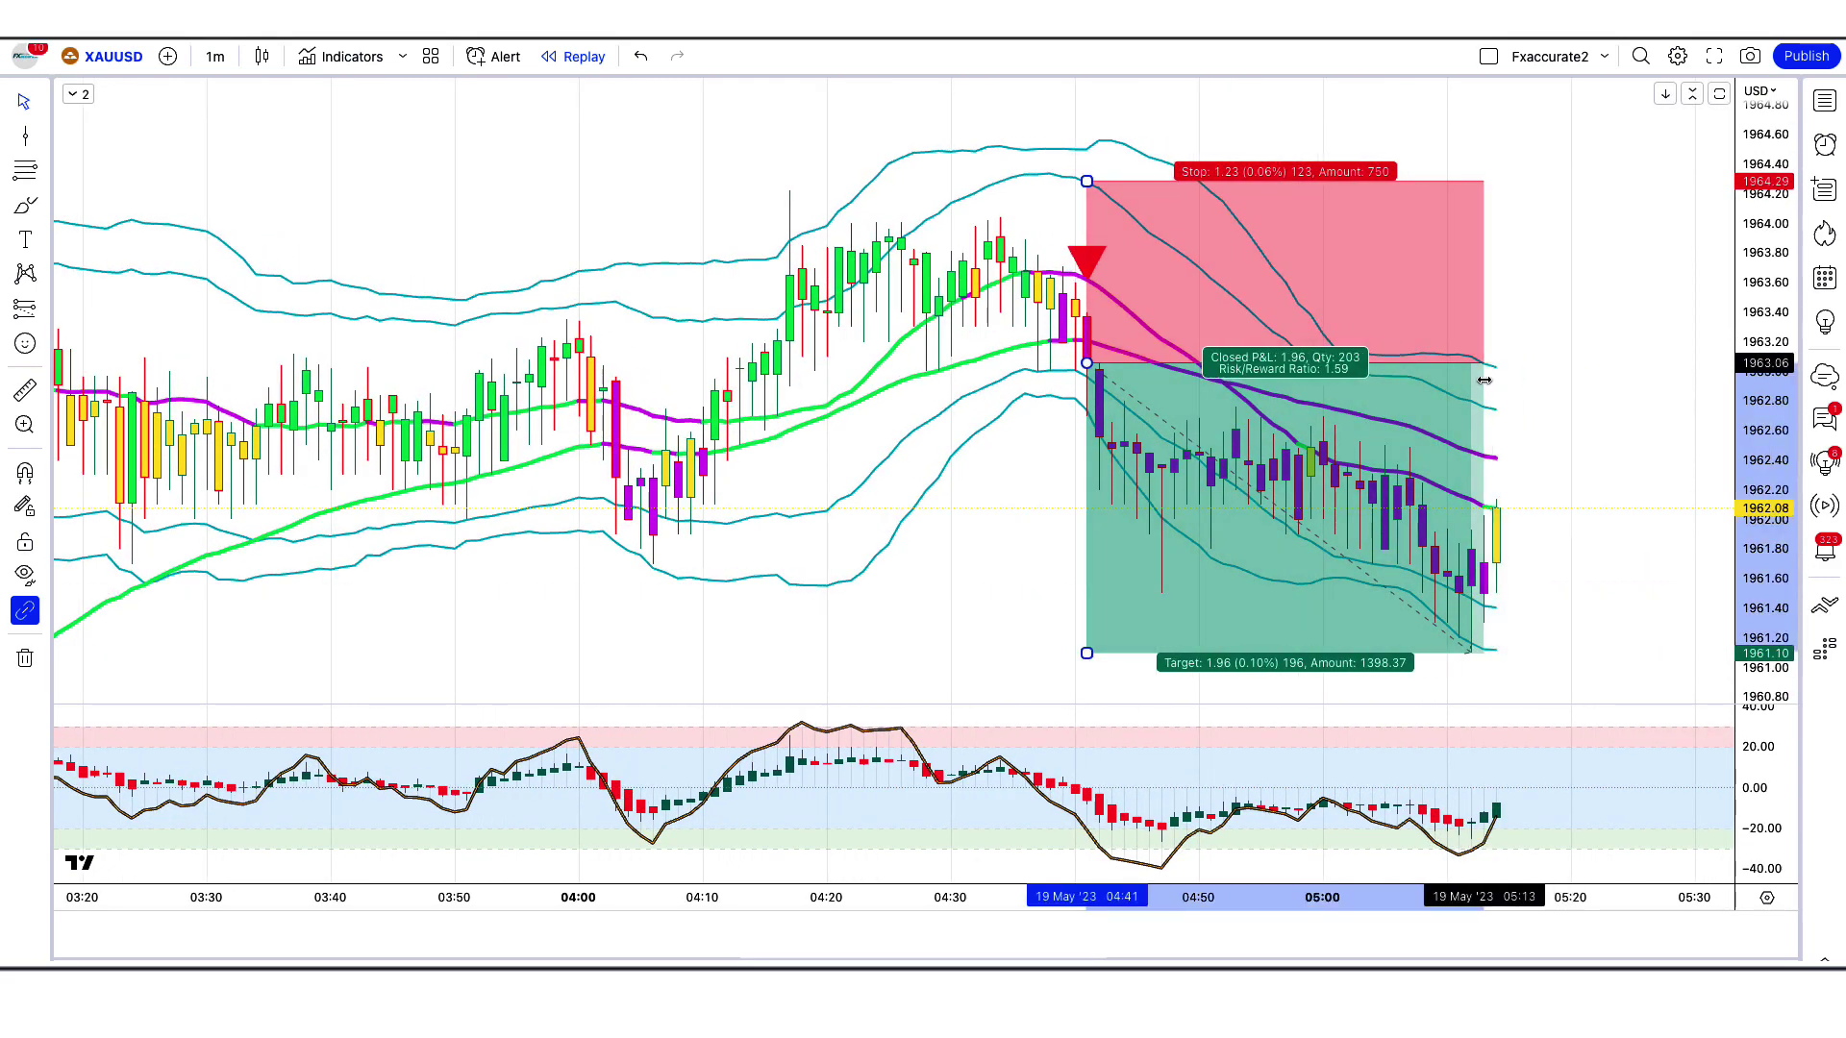
left_click(1596, 419)
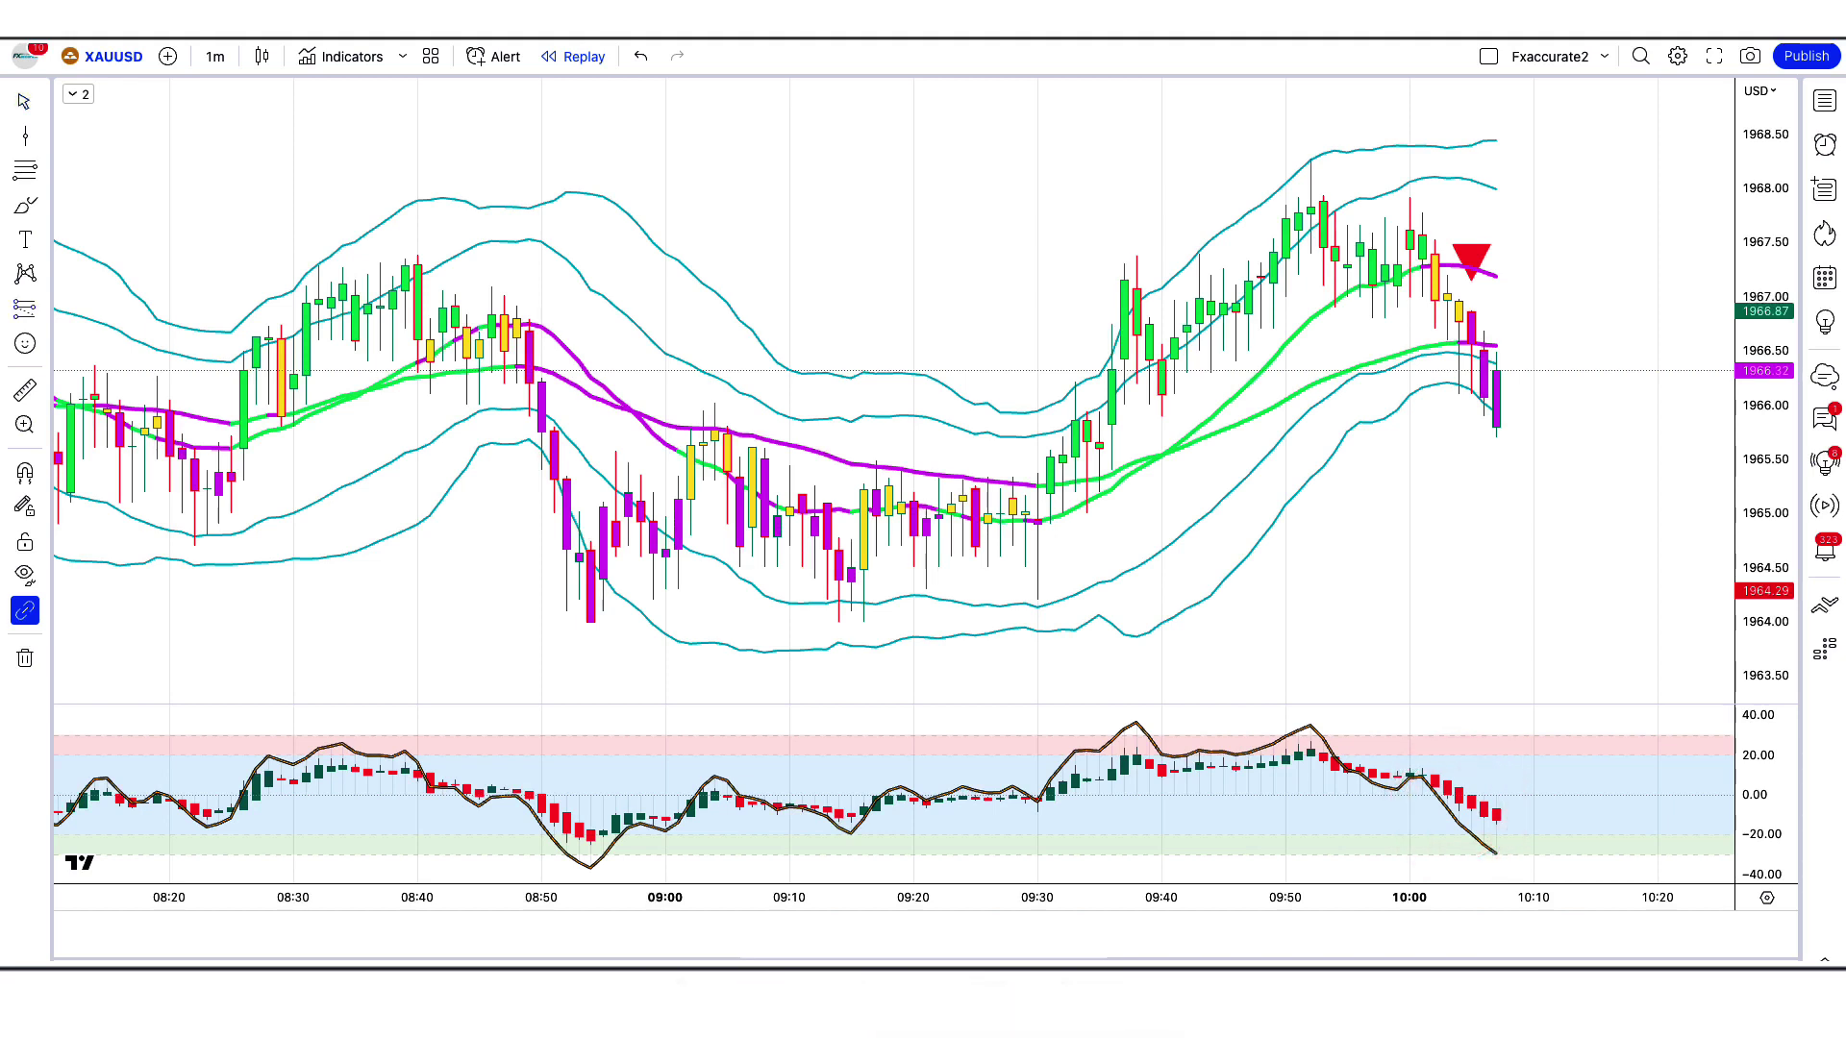
Step: Short at 1966.54 with stop 1968.09 and target near 1964.15, then replay until the target hits
left_click(1473, 347)
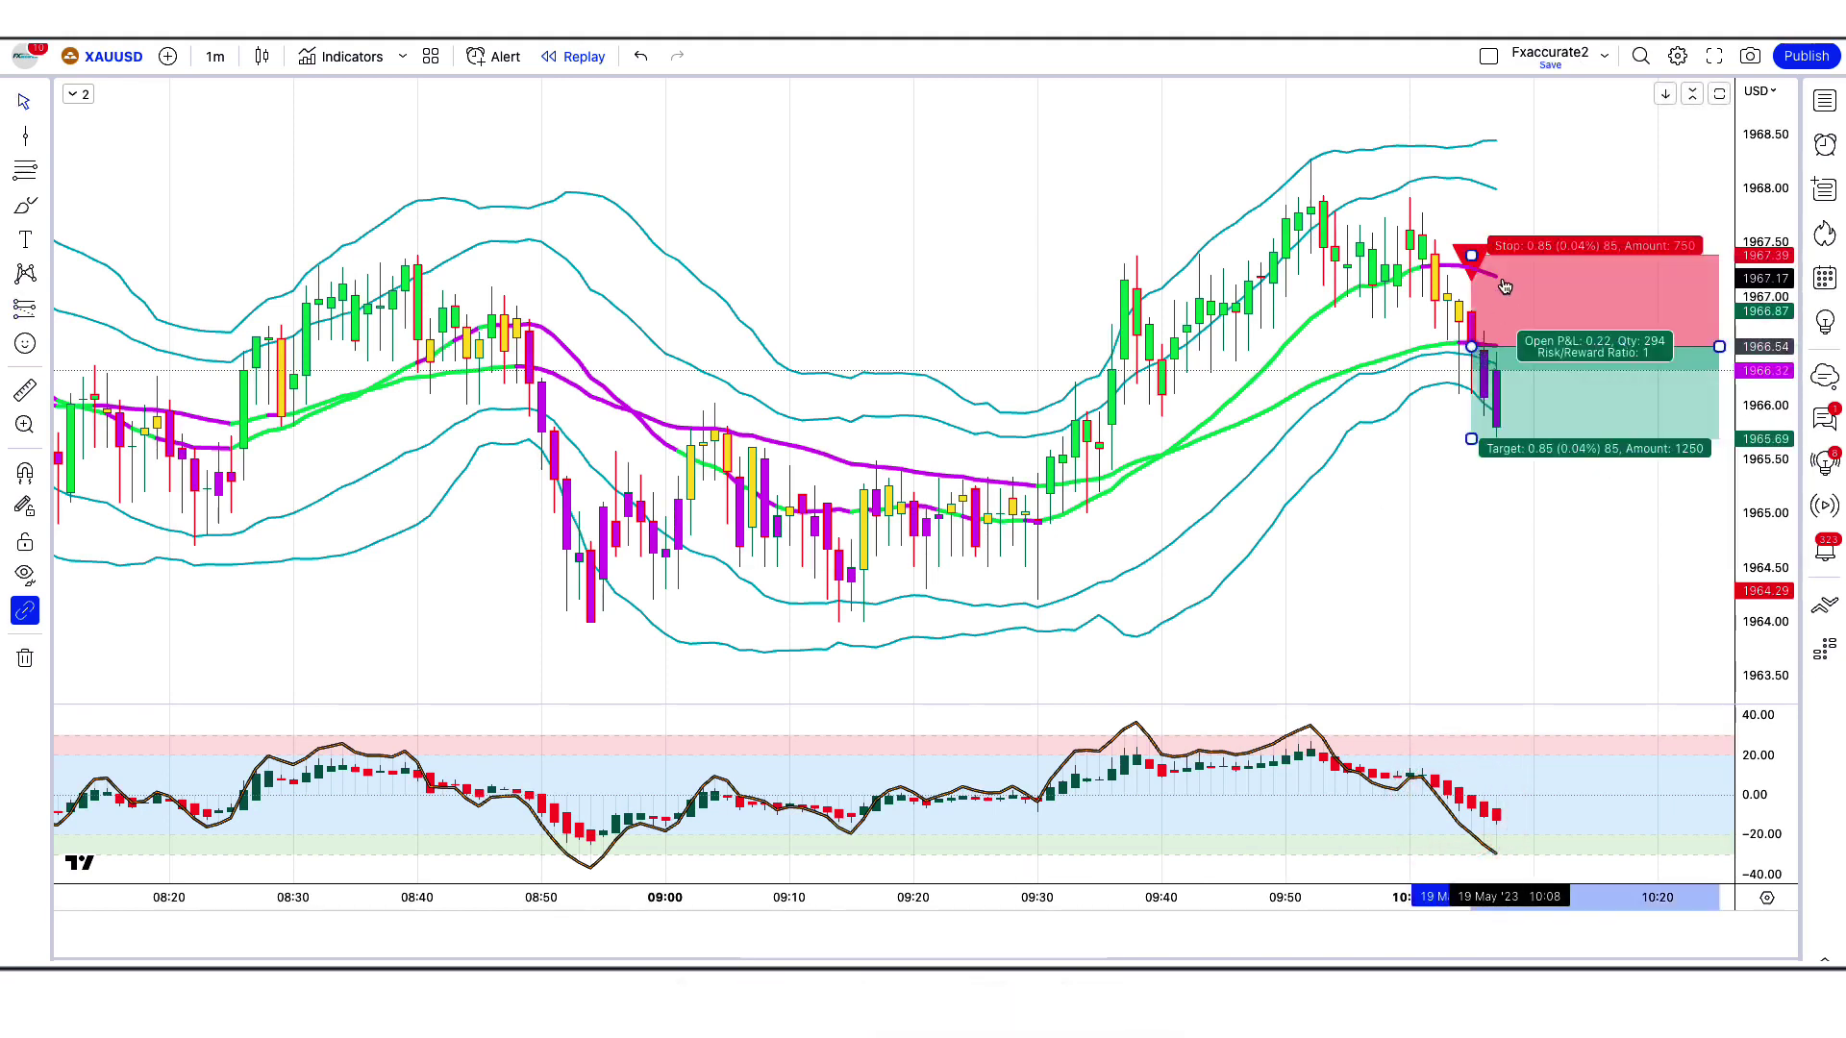
left_click_drag(1471, 257, 1518, 180)
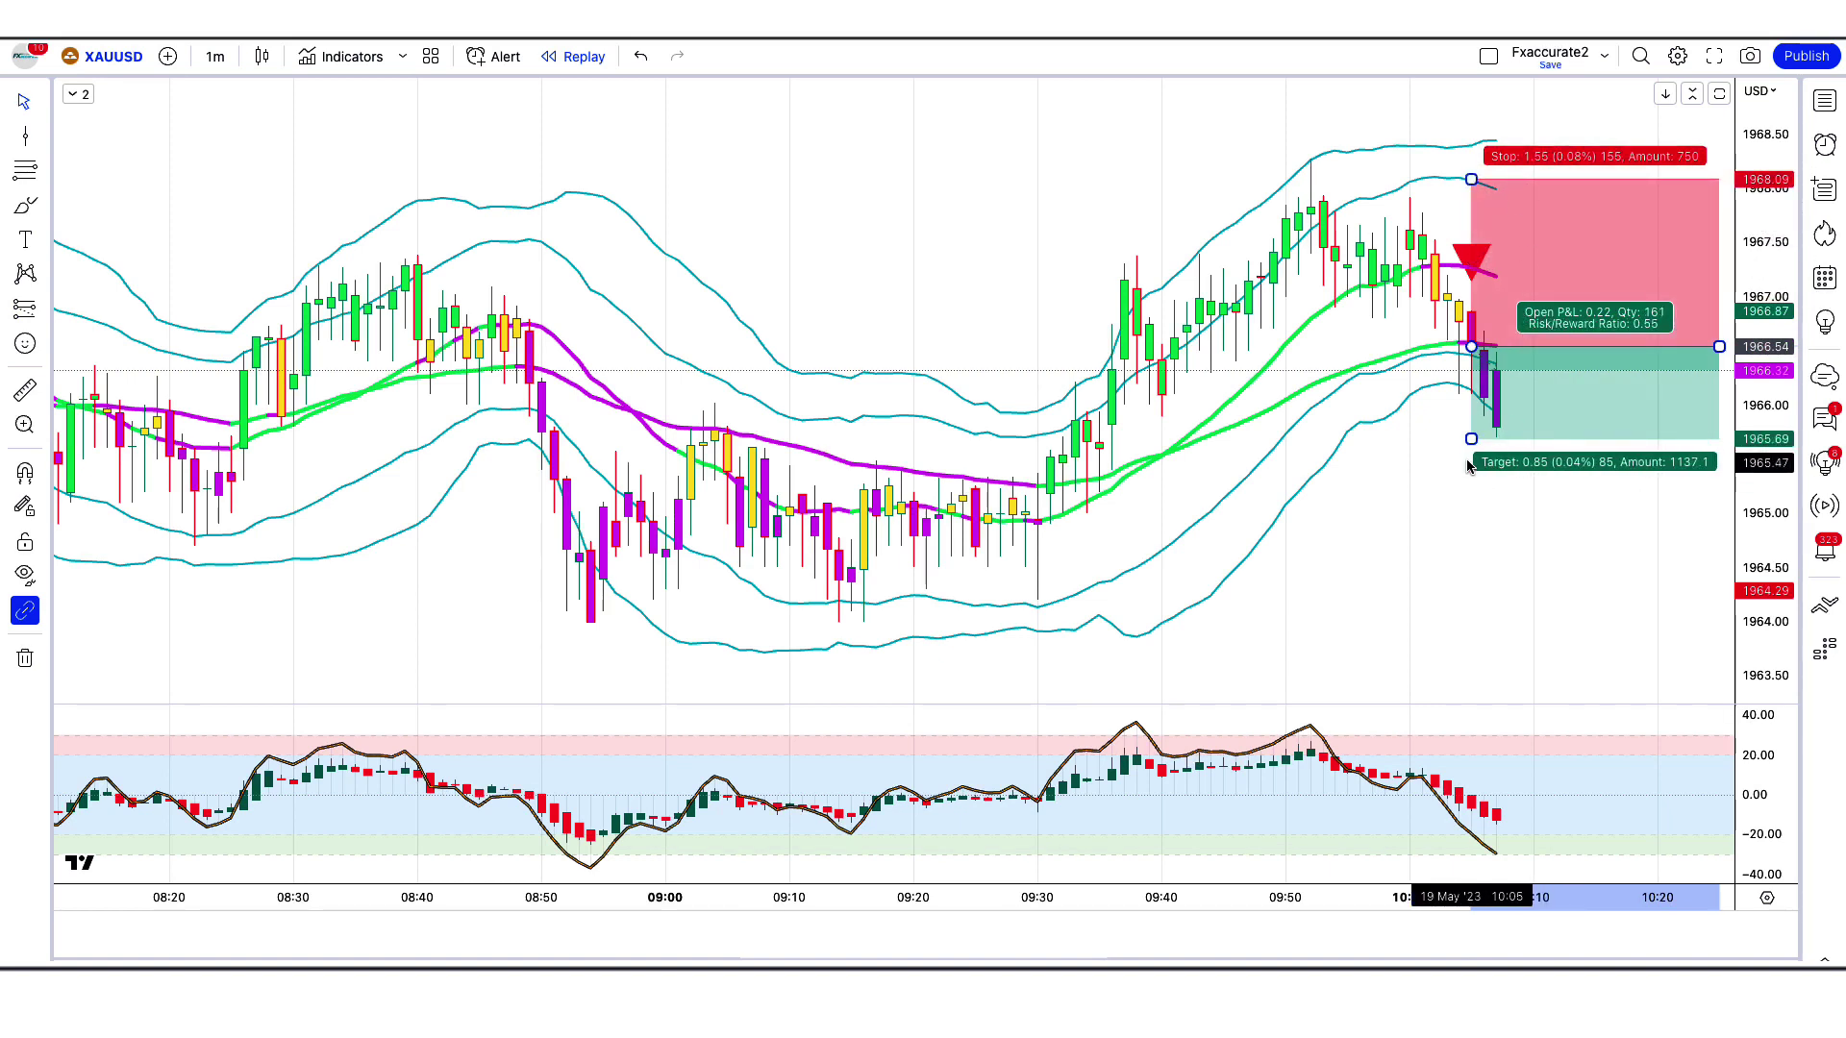
left_click_drag(1471, 441, 1471, 607)
left_click(1365, 577)
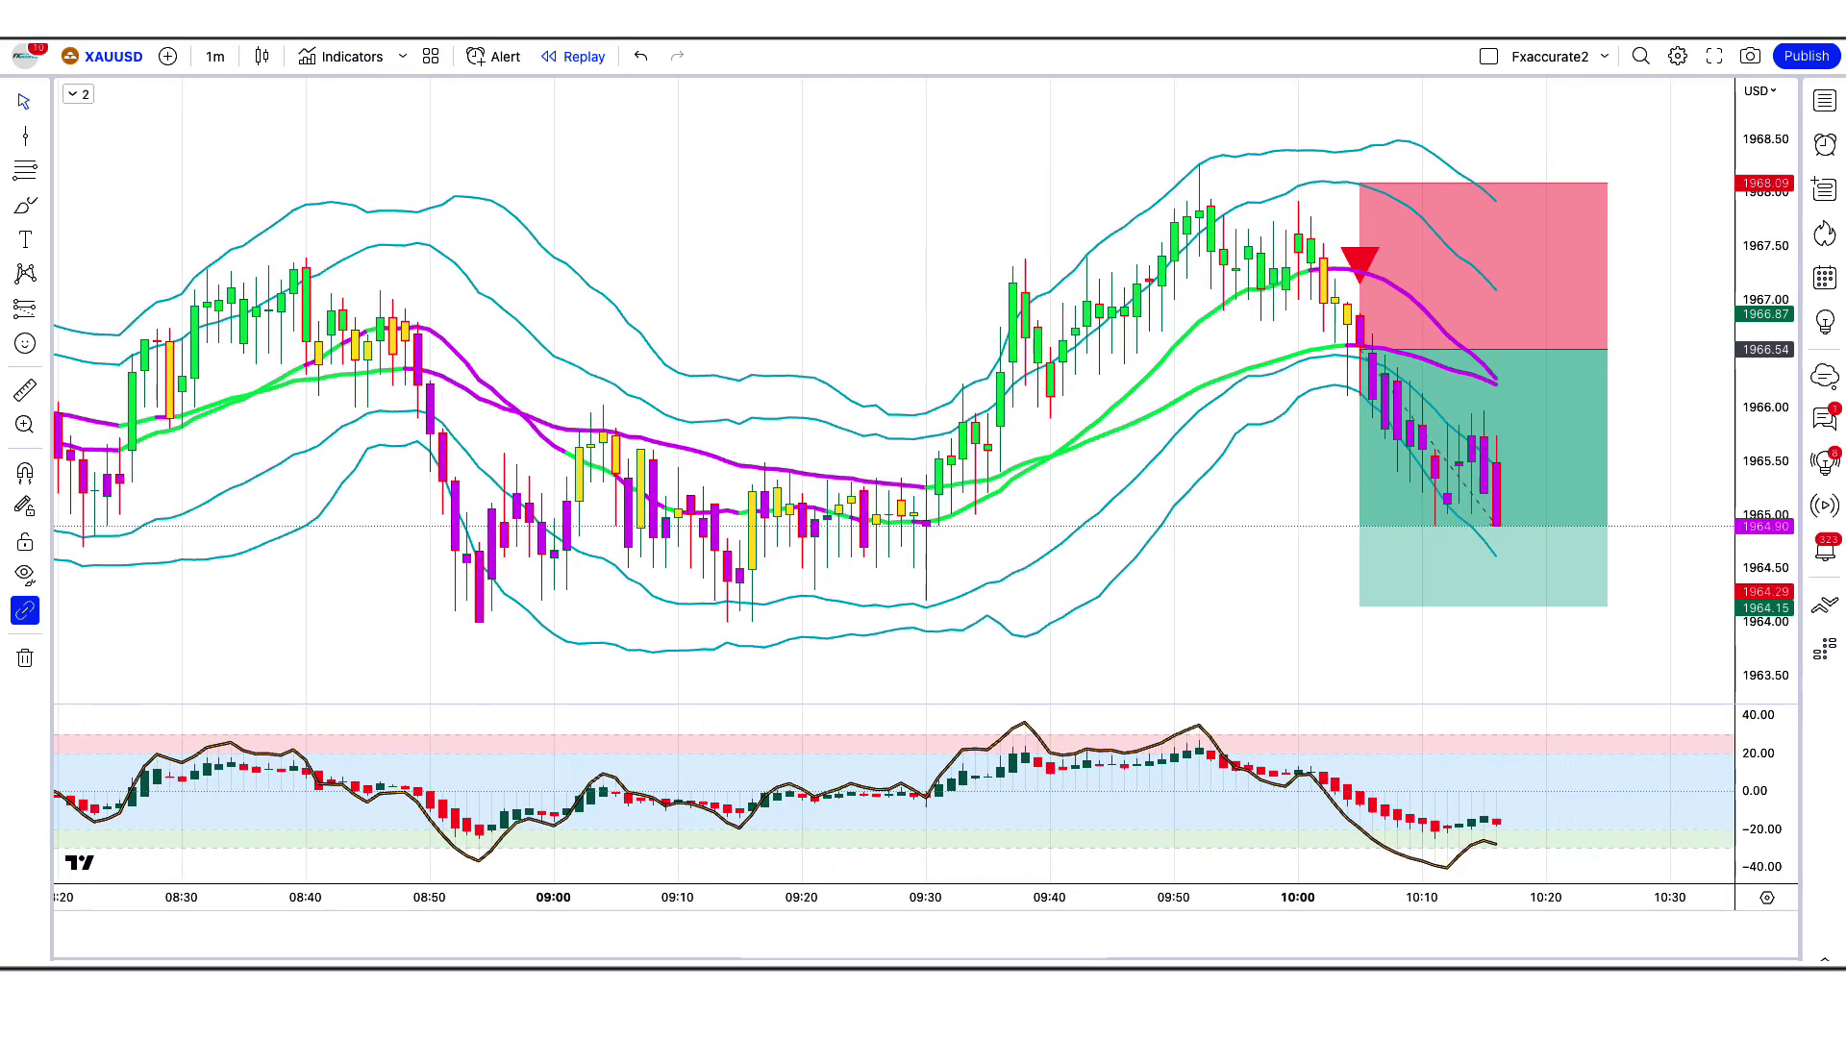
left_click(1526, 388)
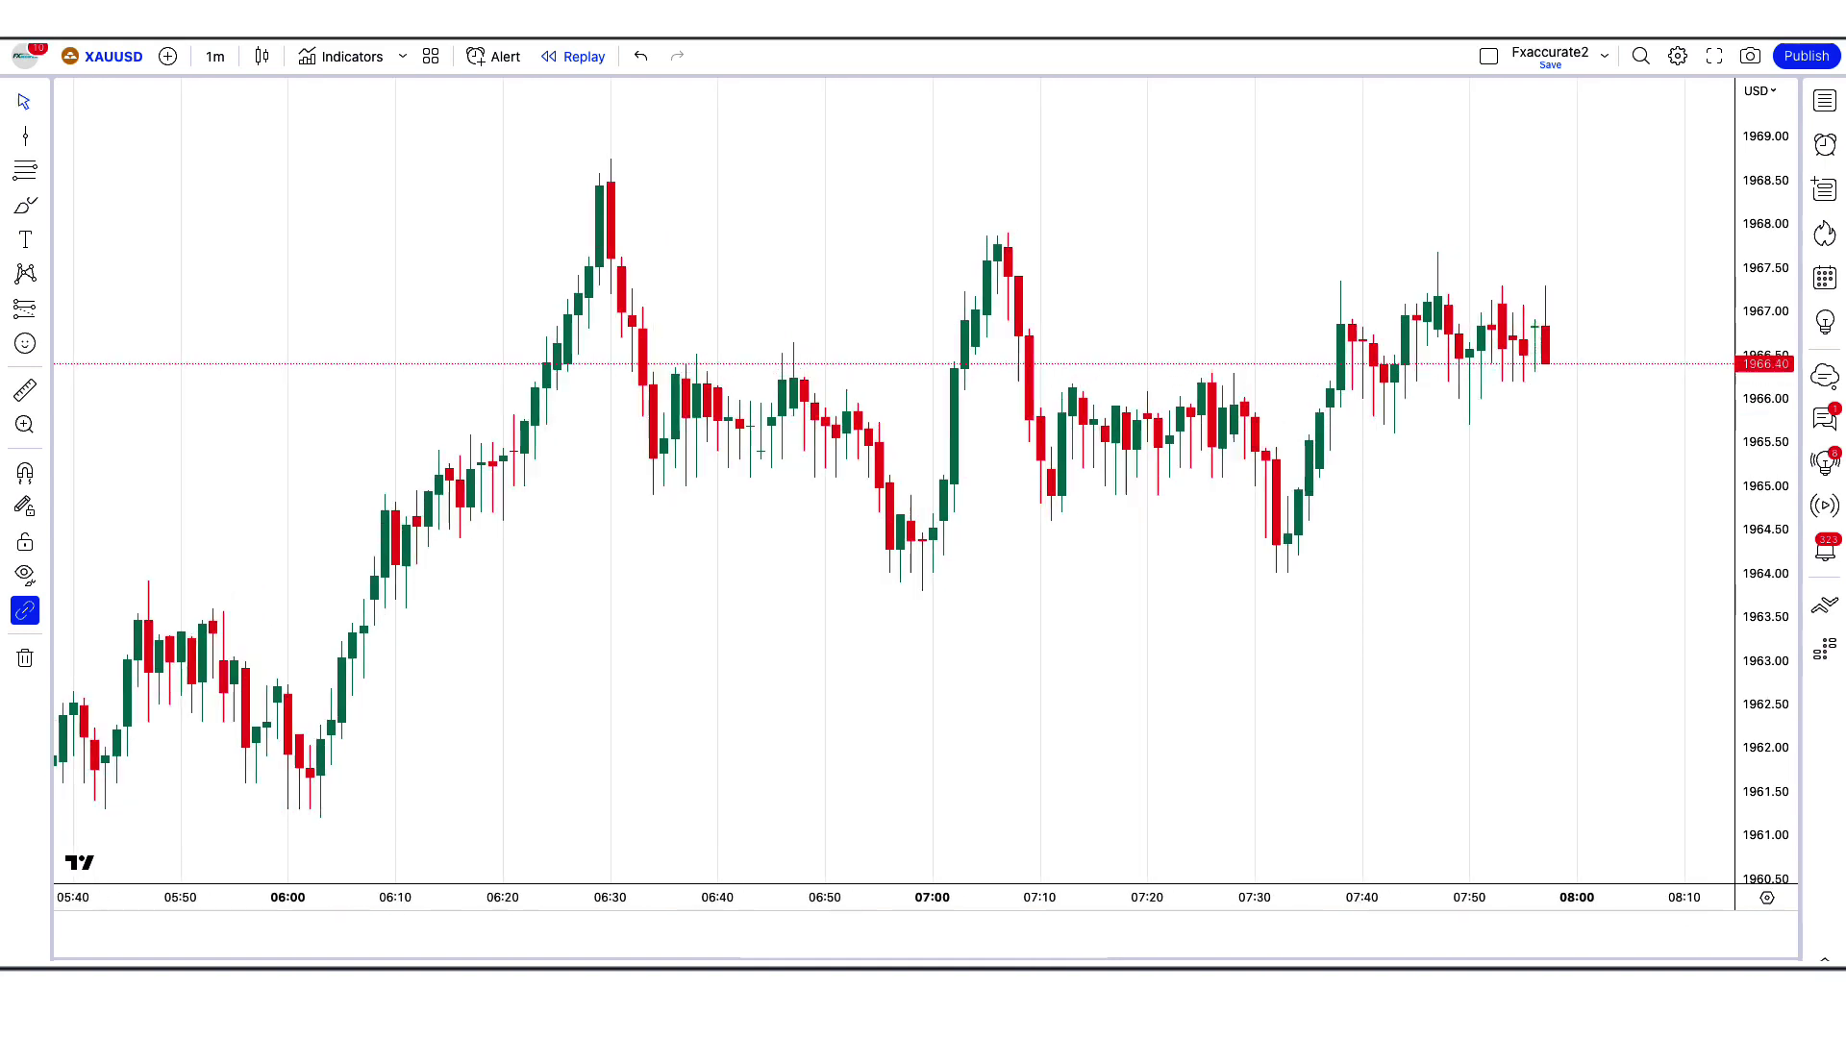
Step: Add the Heikin Ashi RSI Oscillator indicator to the XAUUSD chart
key("/")
type("Heikin Ashi RSI Oscillator")
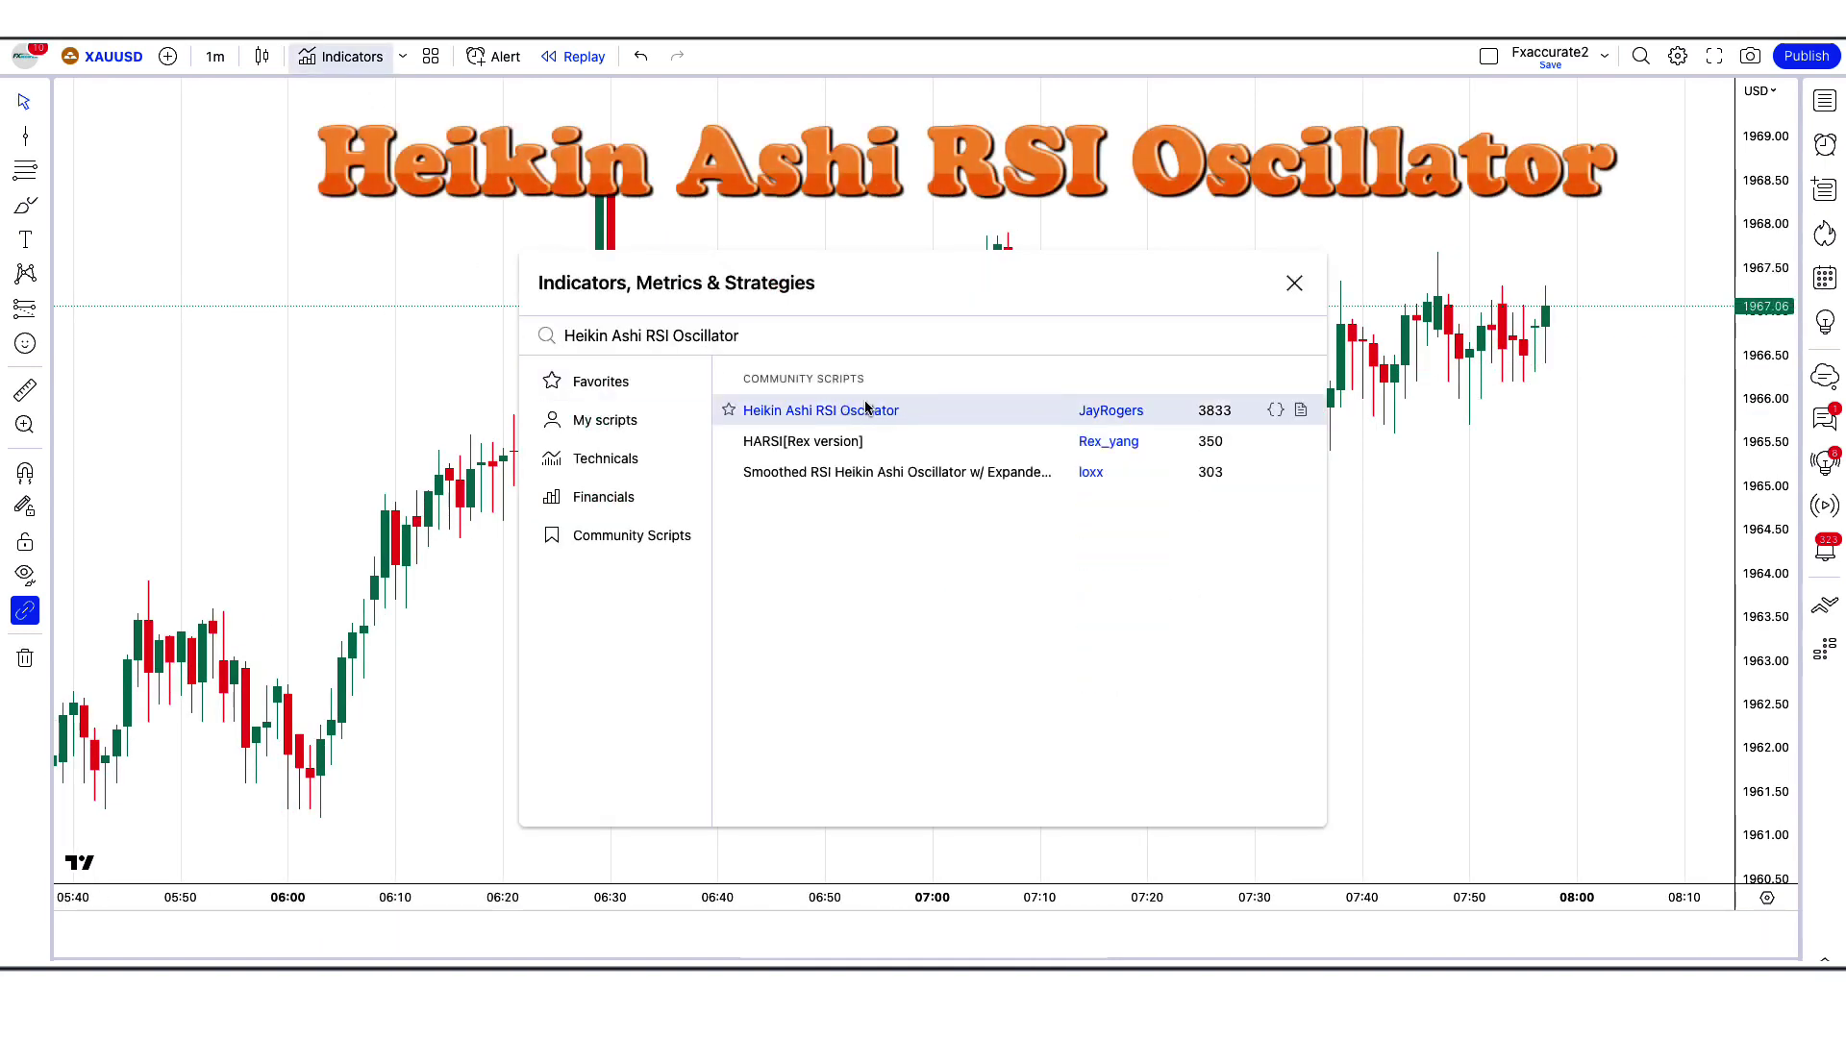
left_click(866, 407)
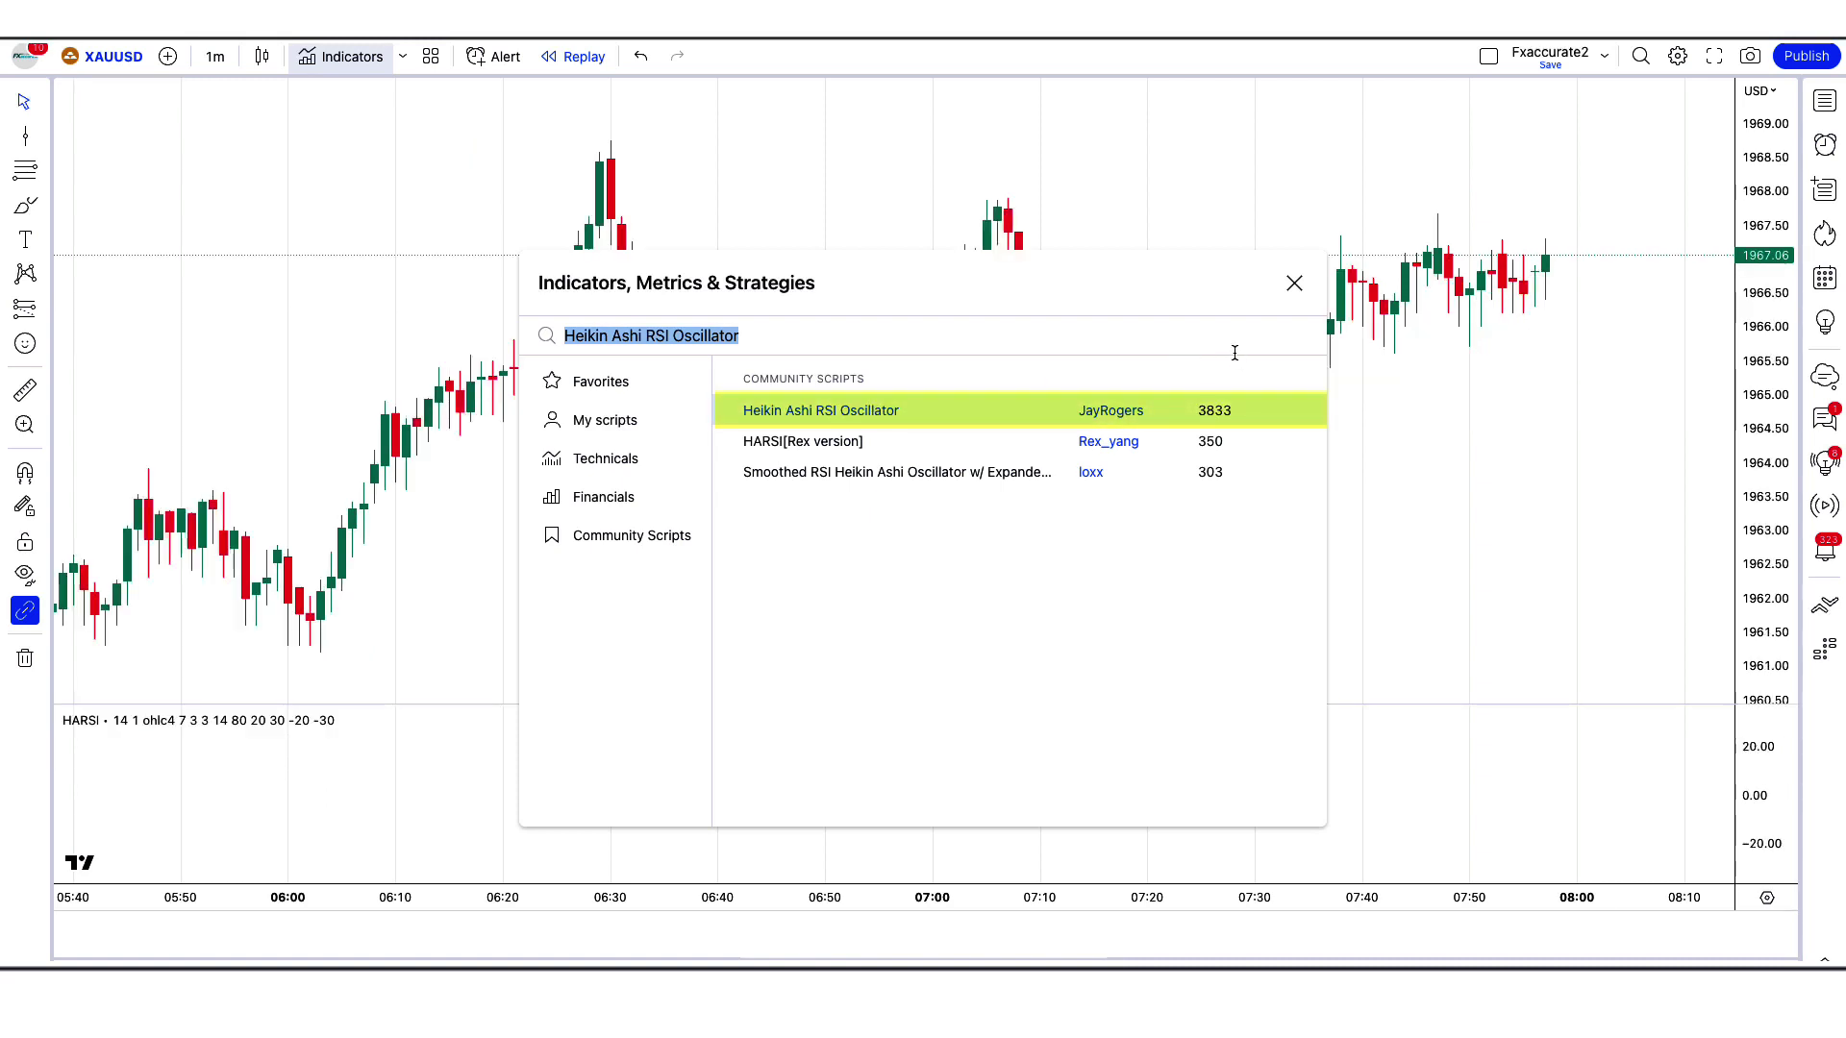
left_click(1295, 285)
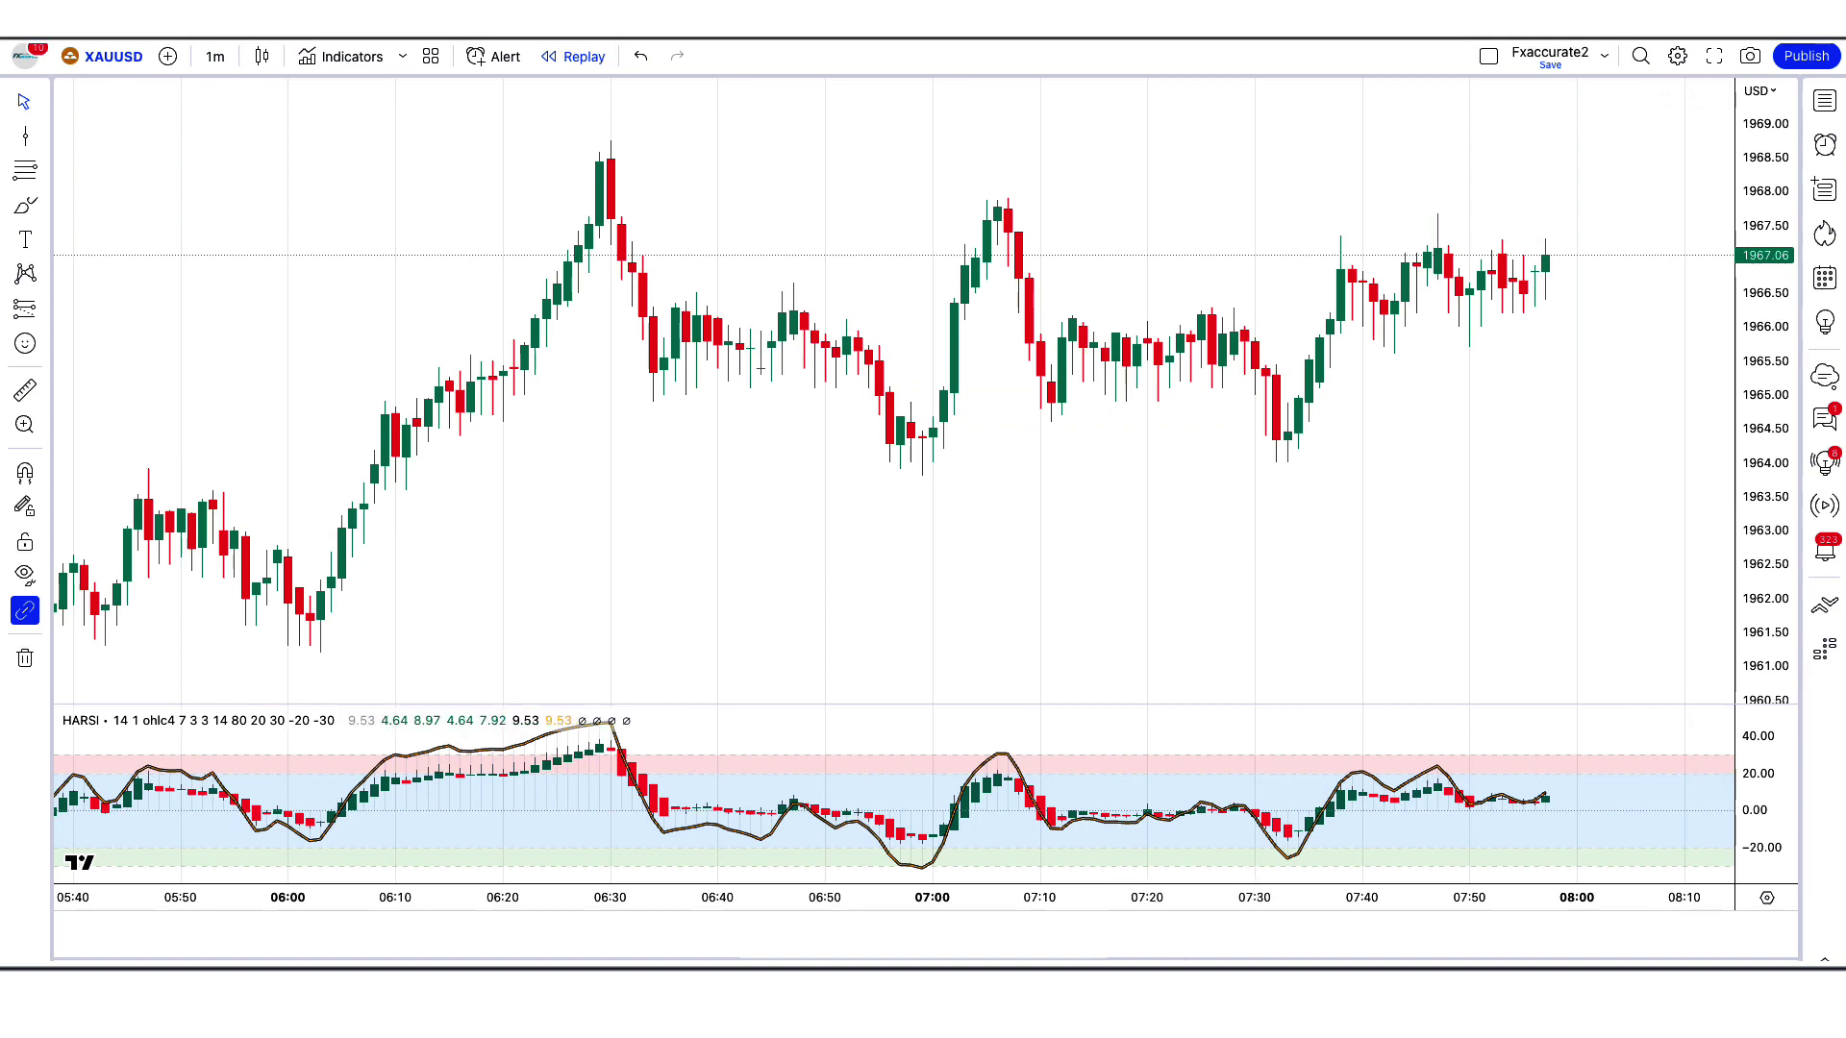
Step: Add Volatility Compression Breakout and lower its Compression Multiplier from 1.5 to 1
left_click(358, 57)
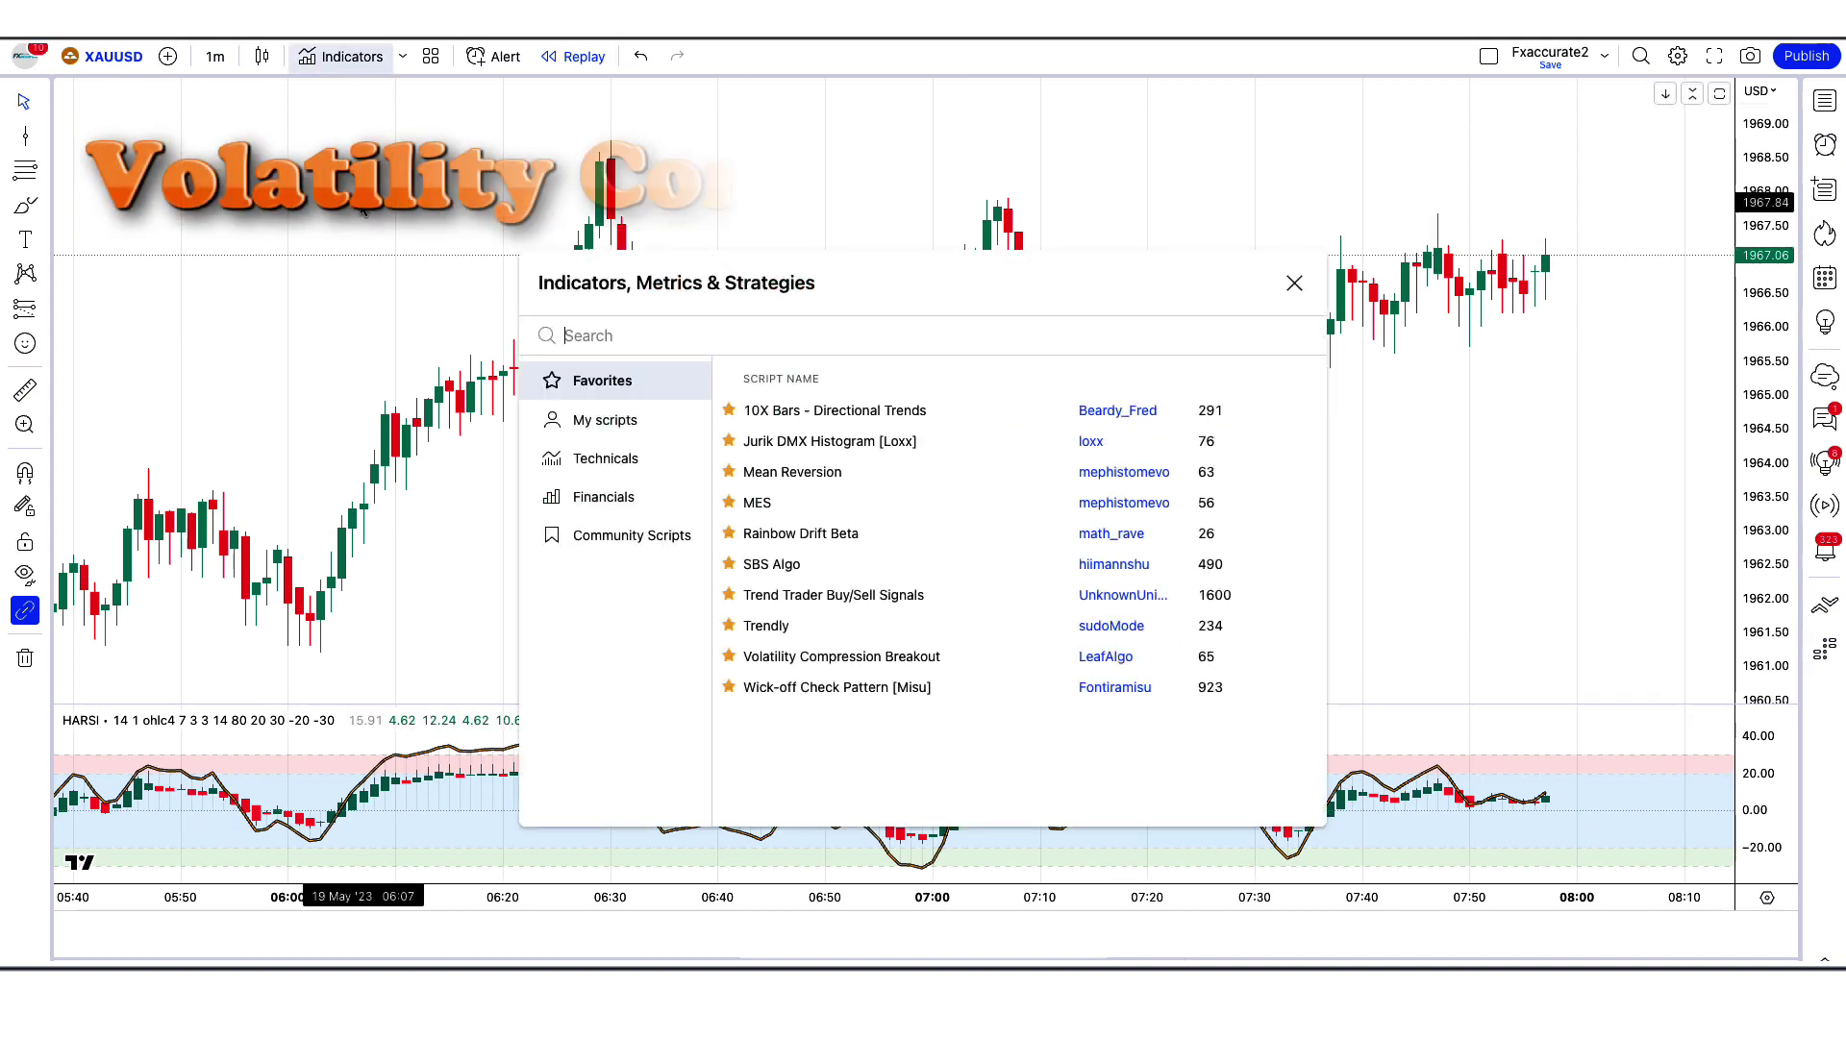
type("Volatility Compression Breakout")
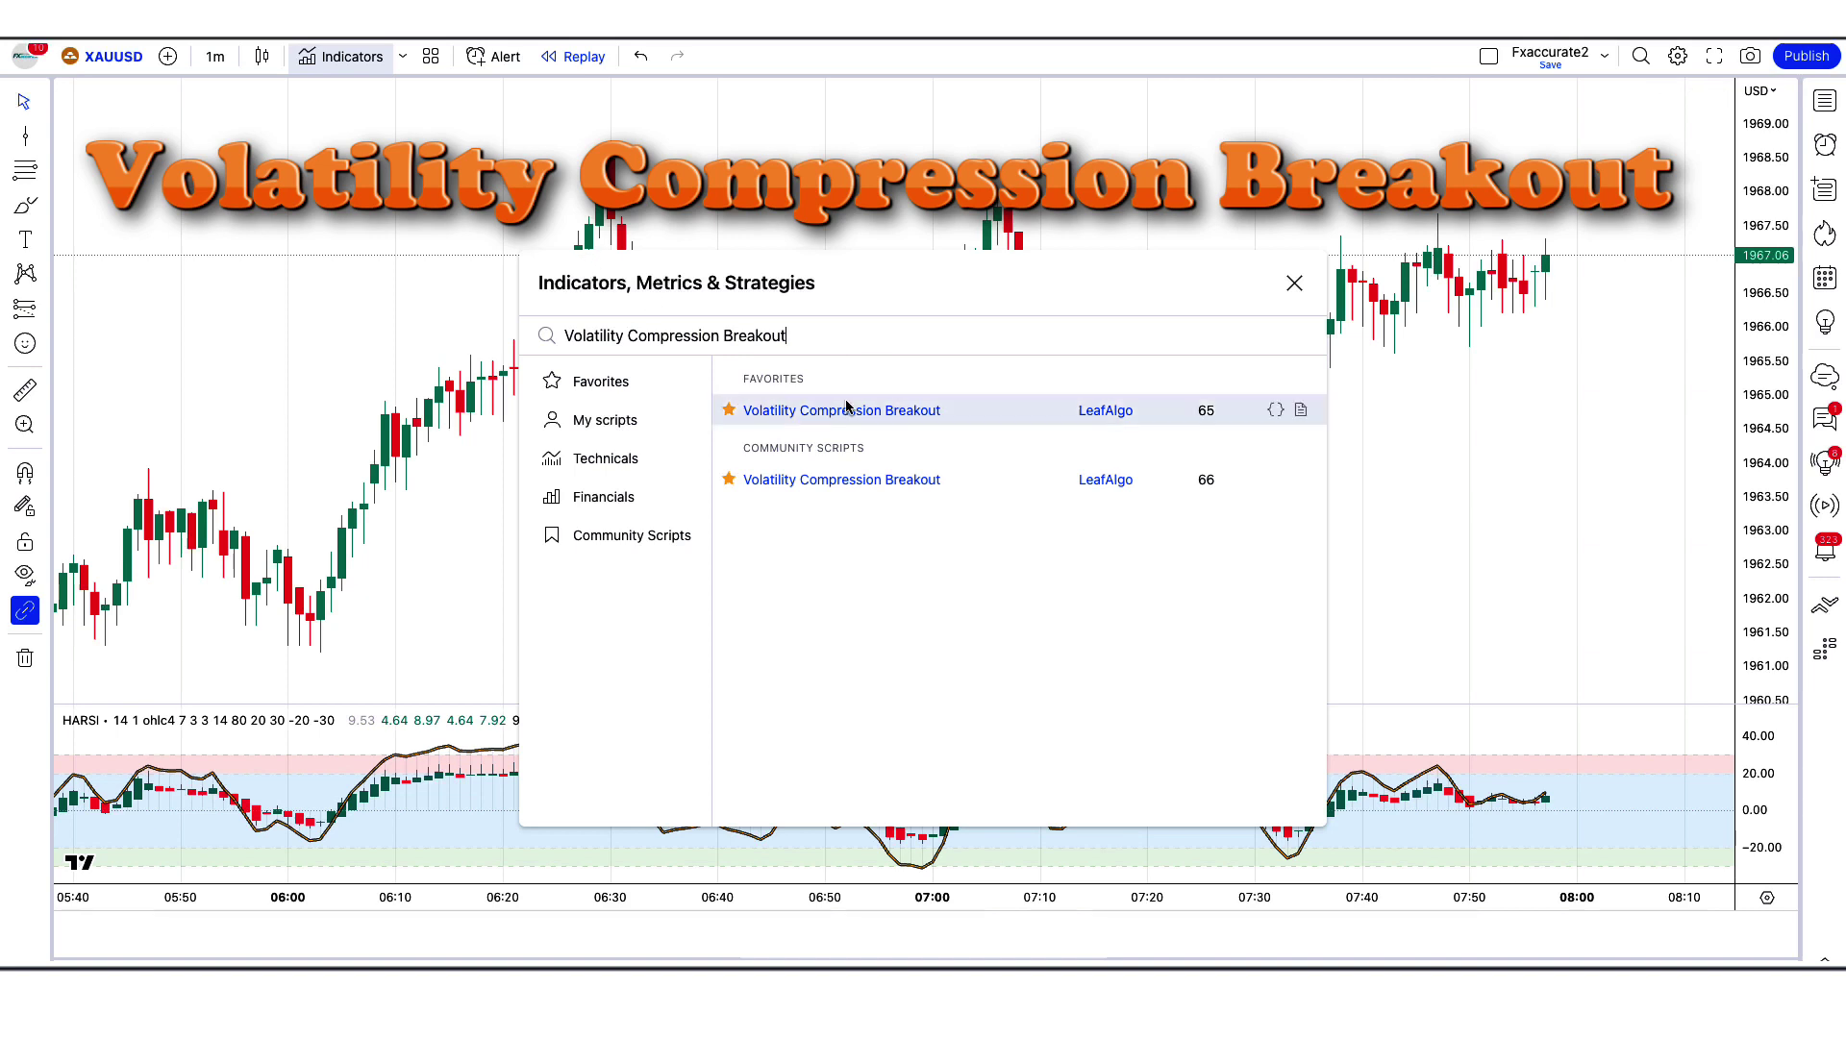
left_click(874, 486)
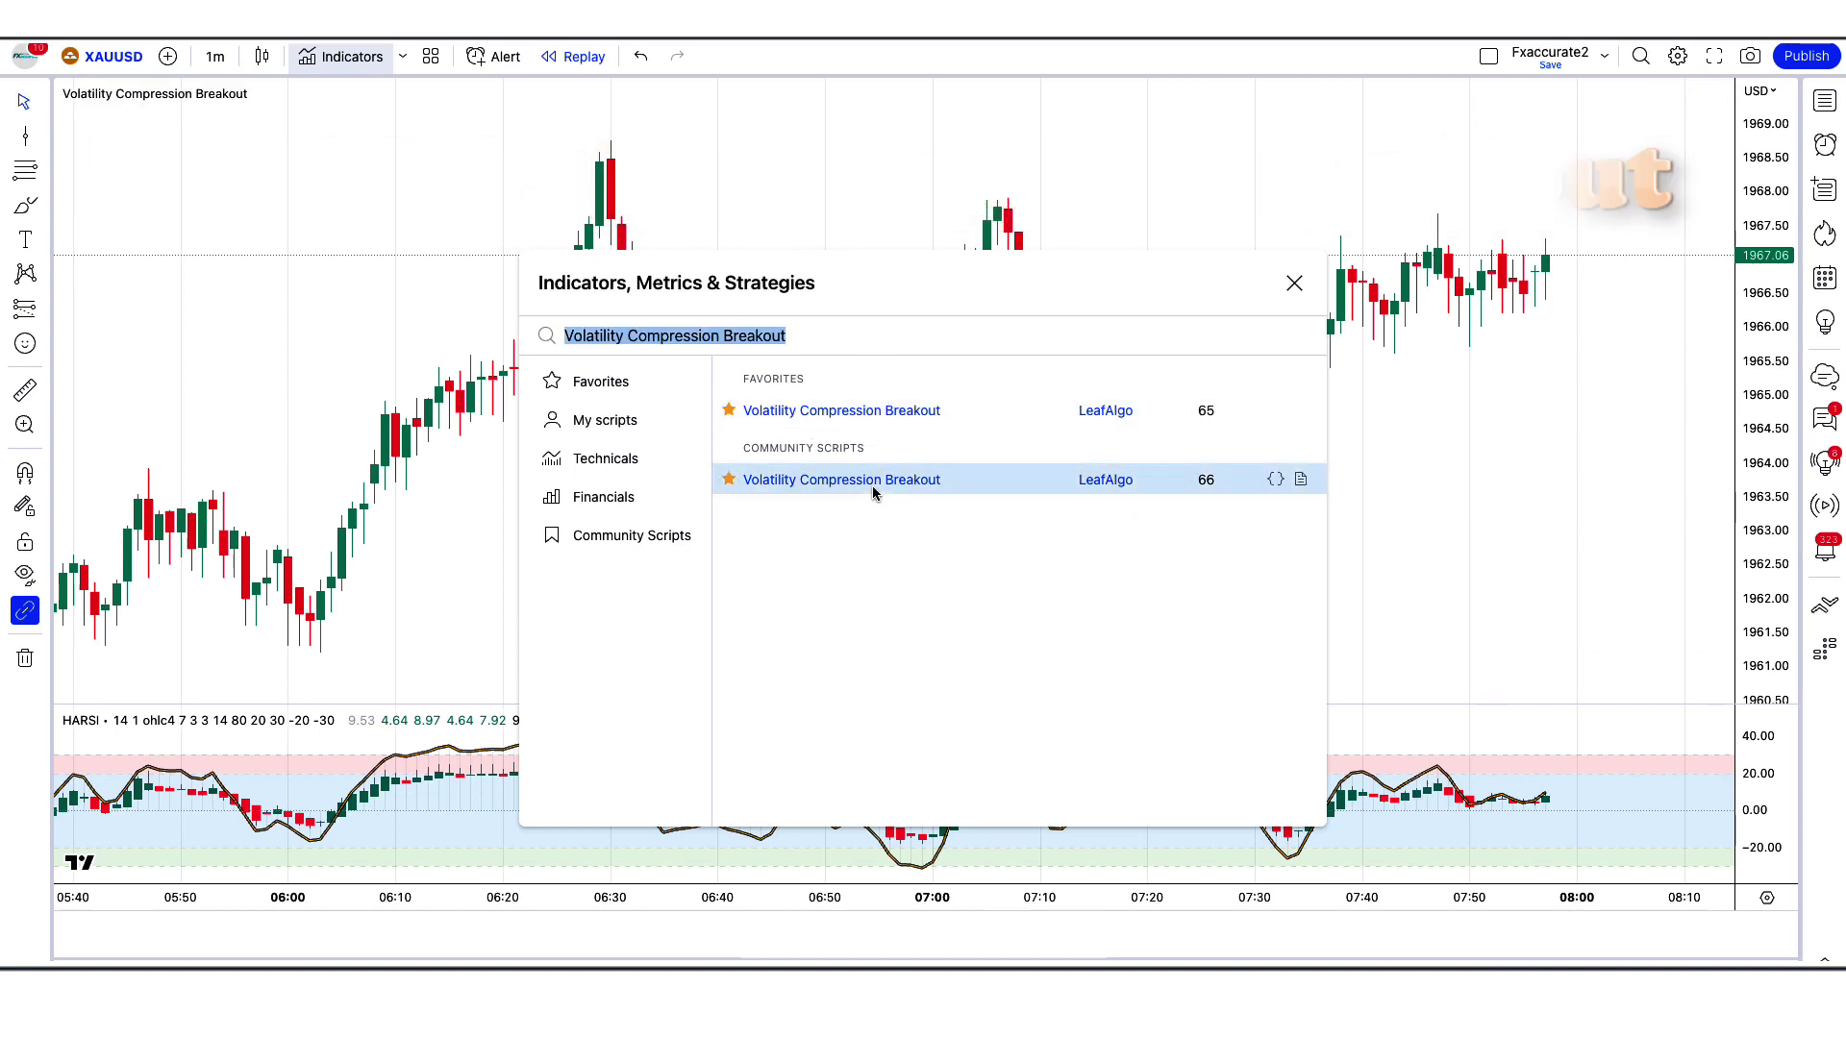
left_click(1294, 285)
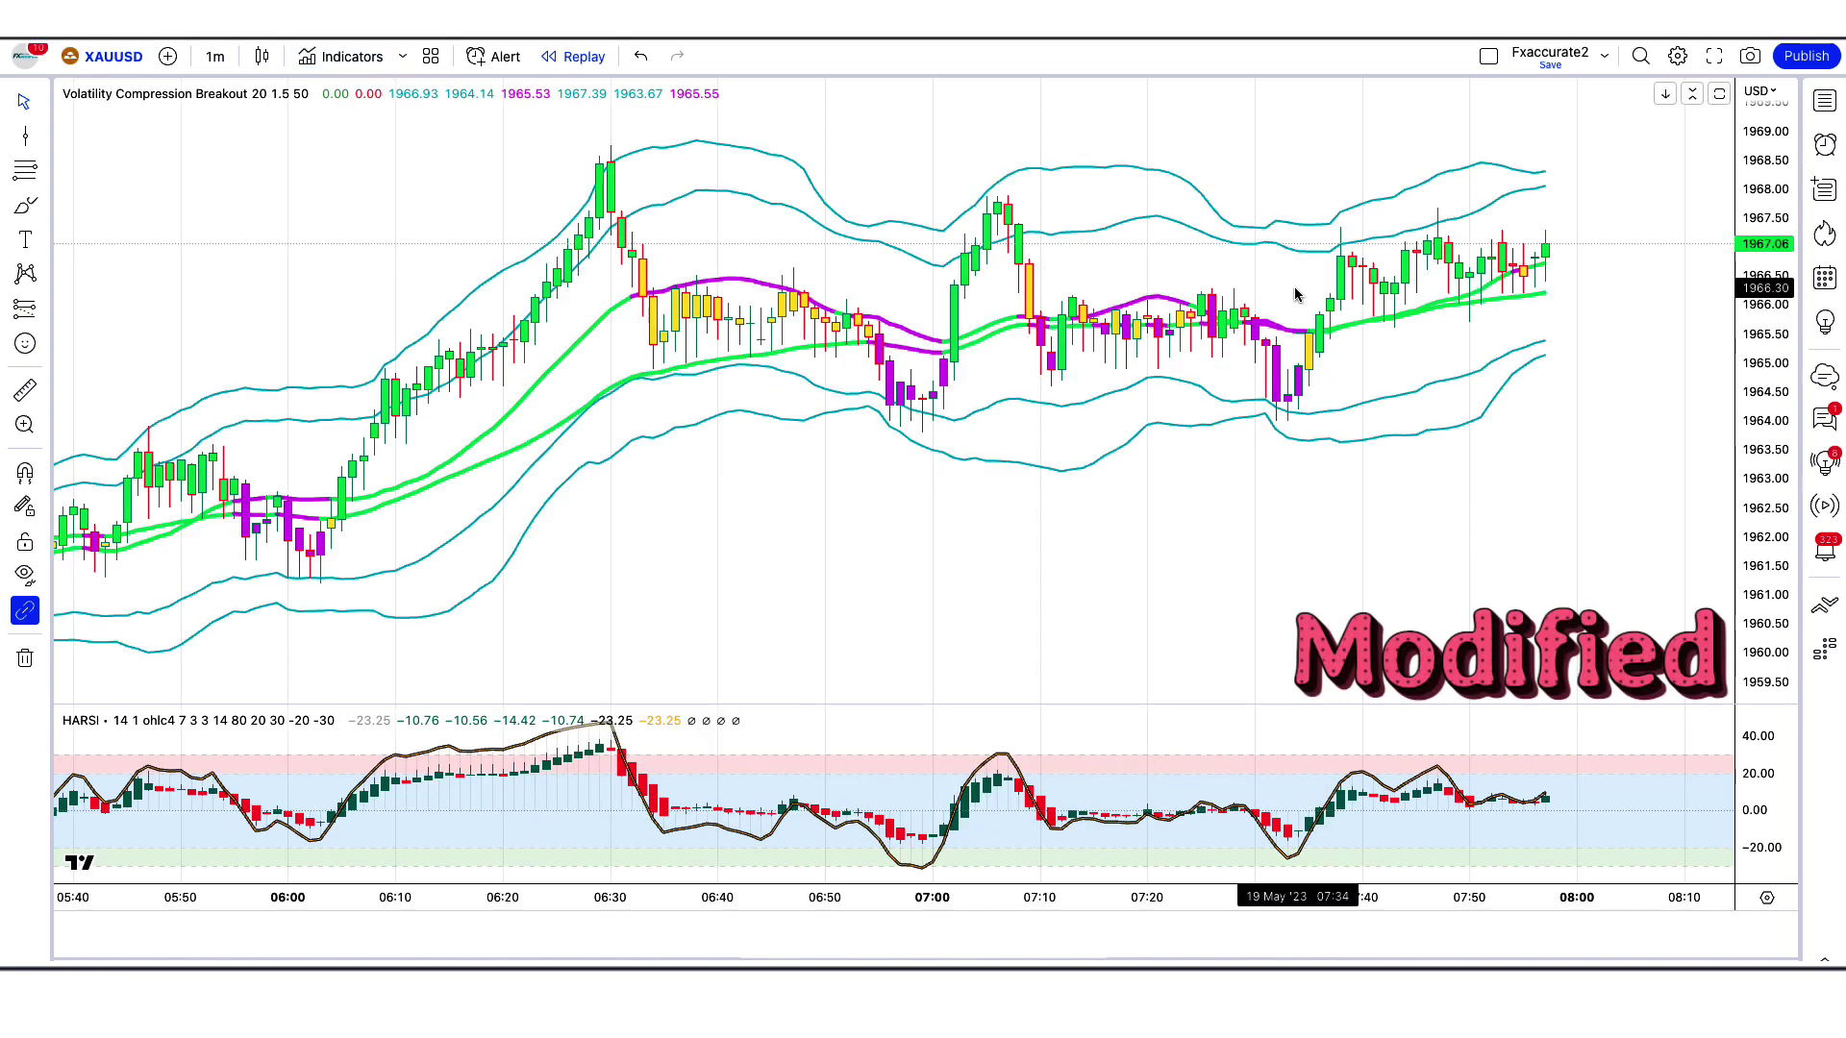
double_click(1299, 252)
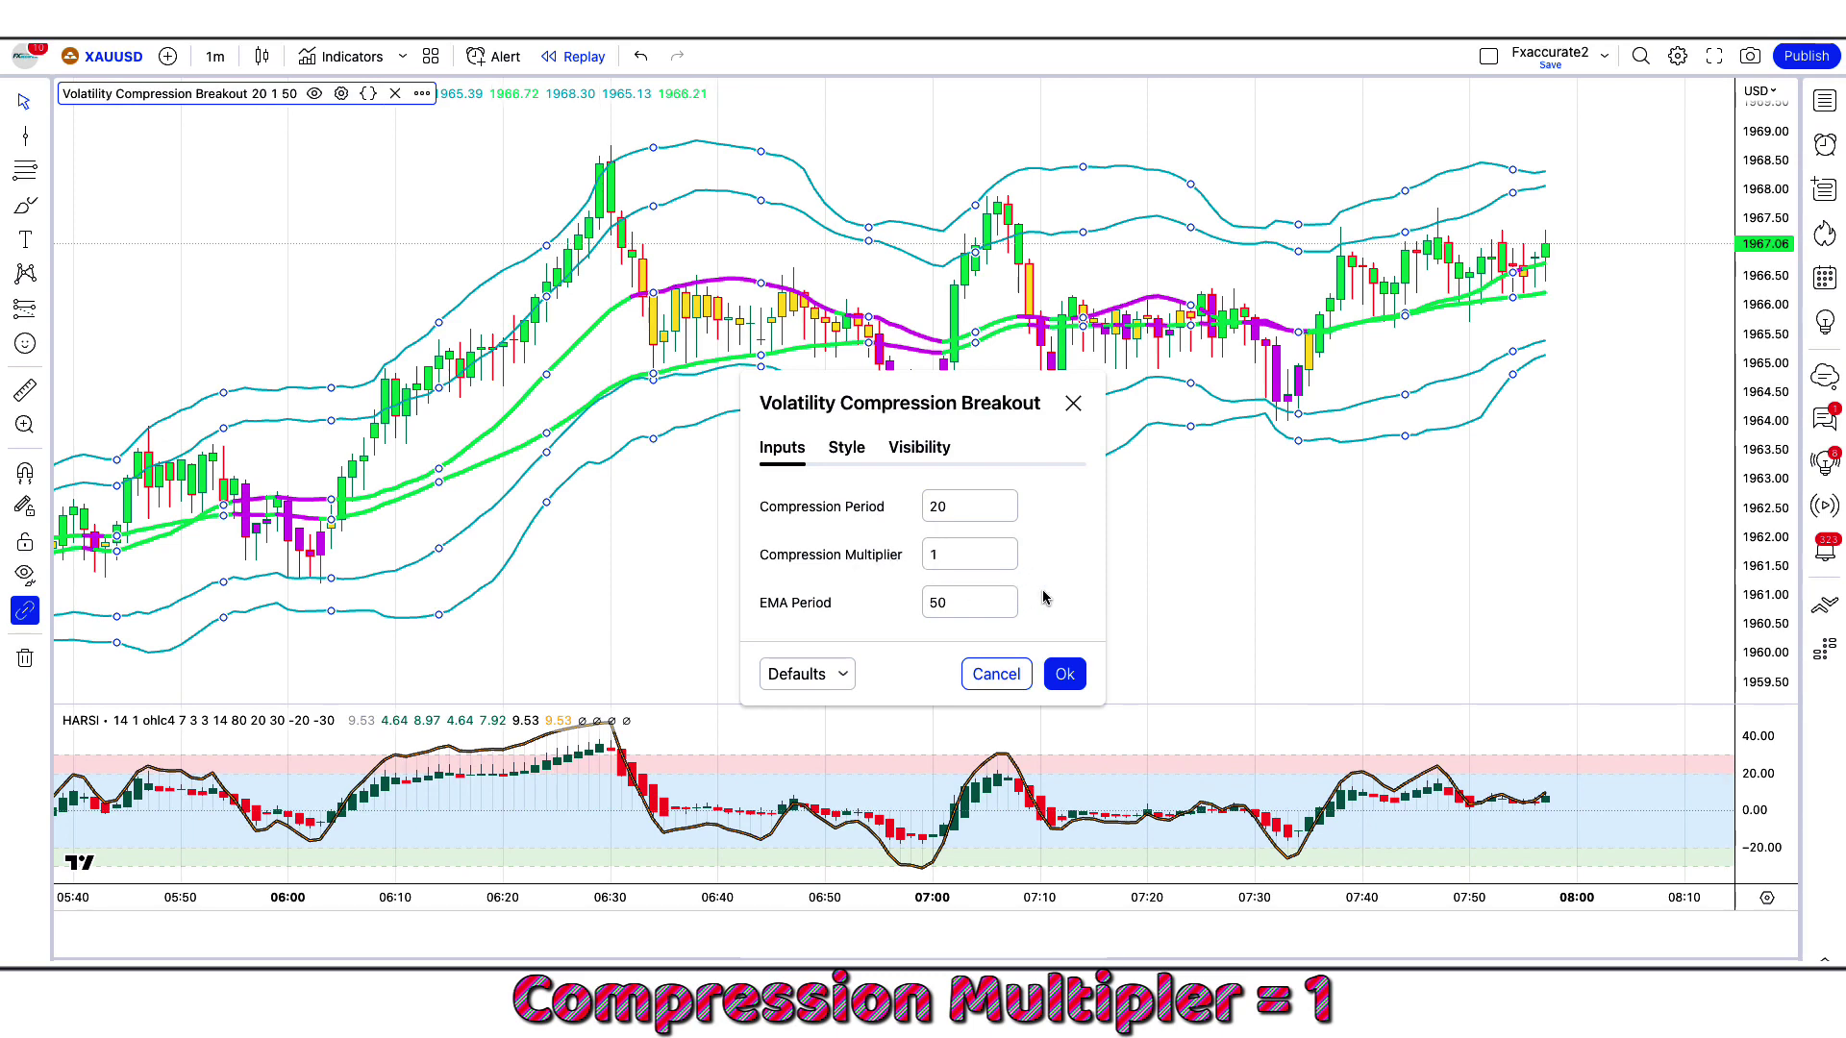
left_click(1064, 674)
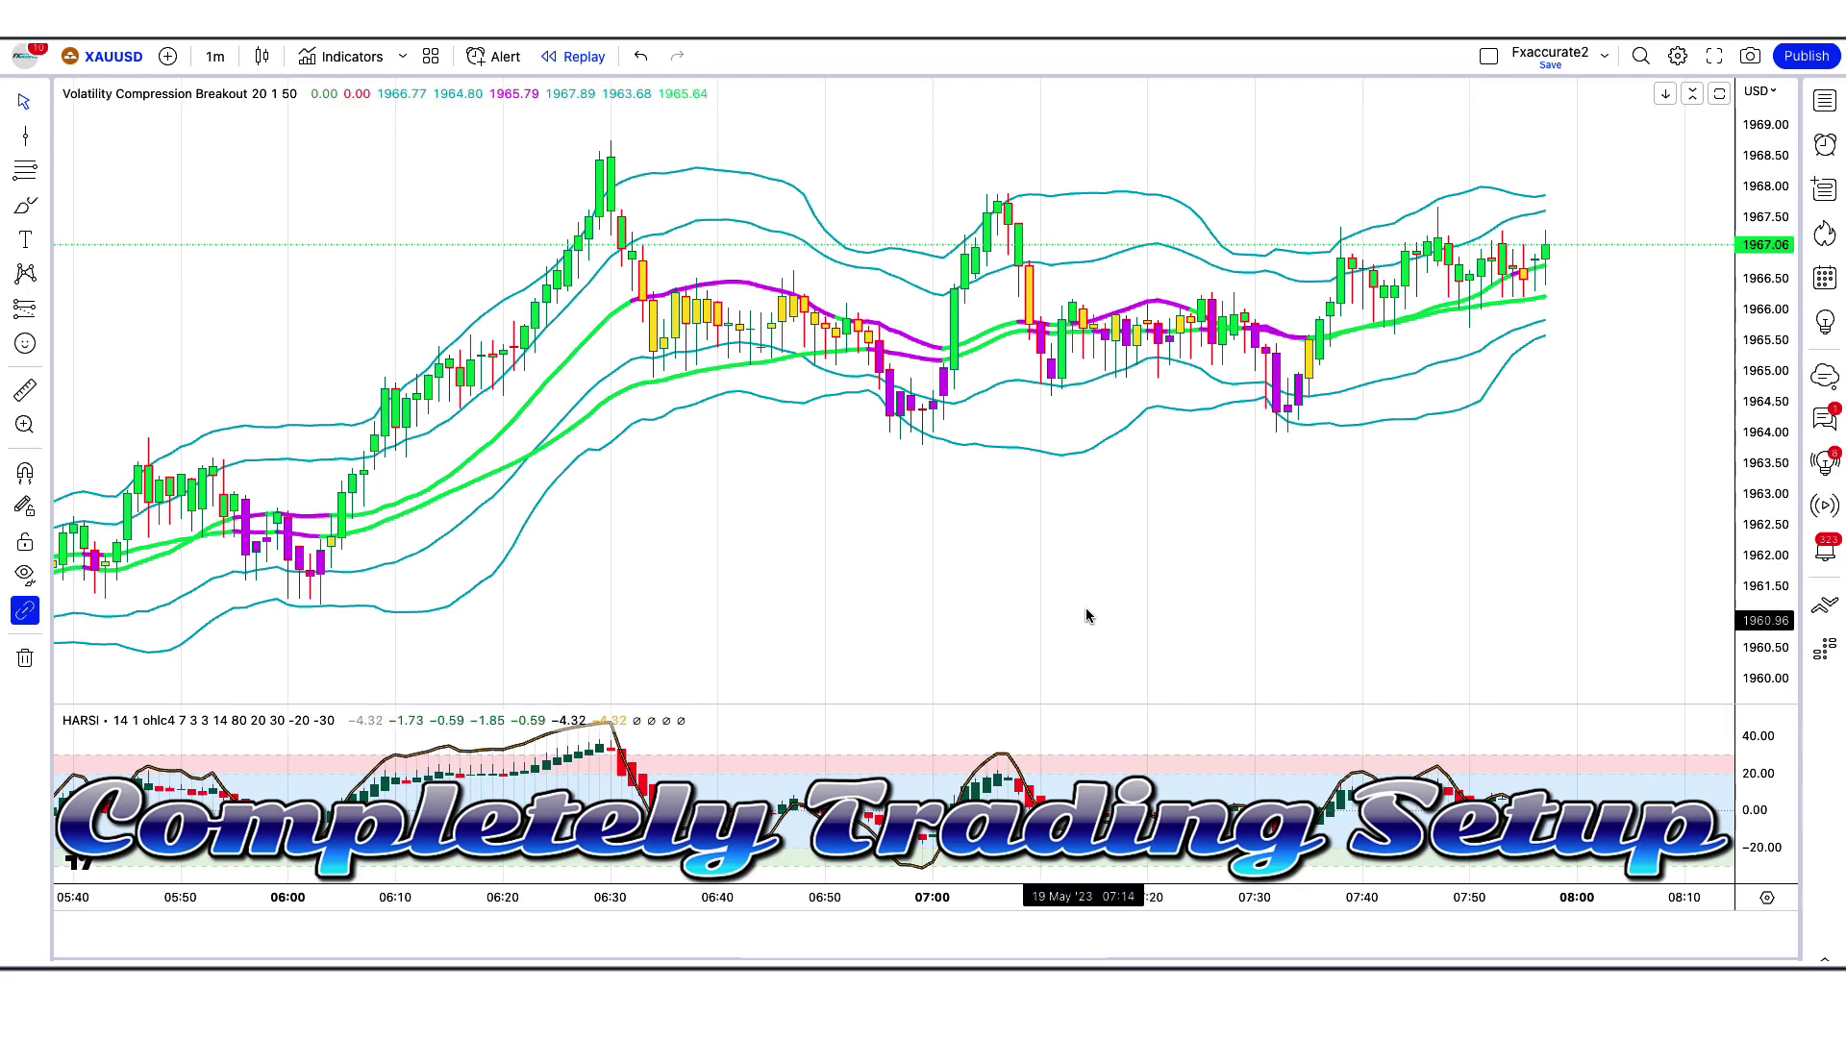